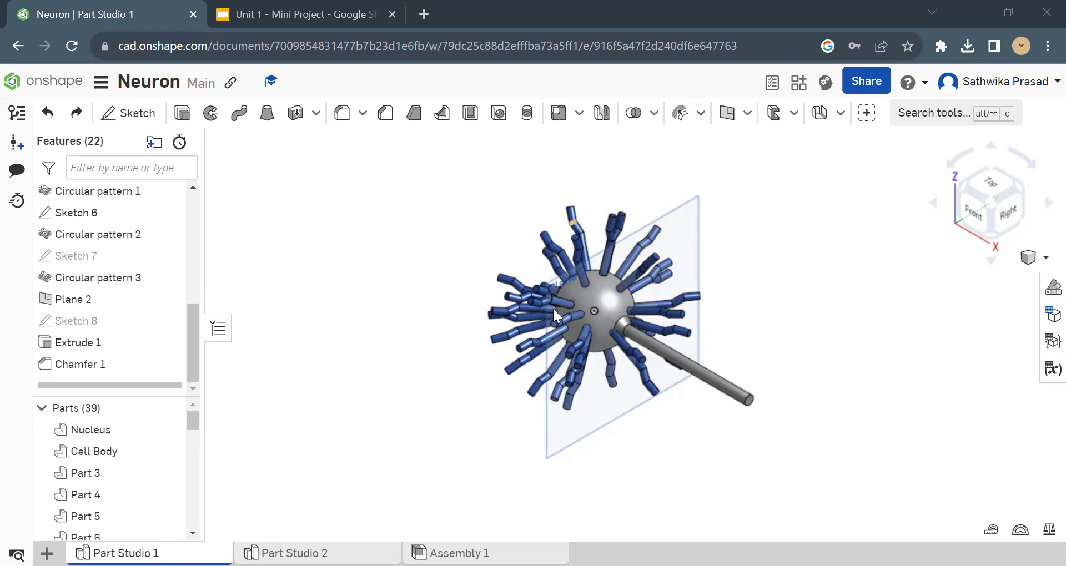
Leave the open Neuron document and return to the documents list
left_click(62, 89)
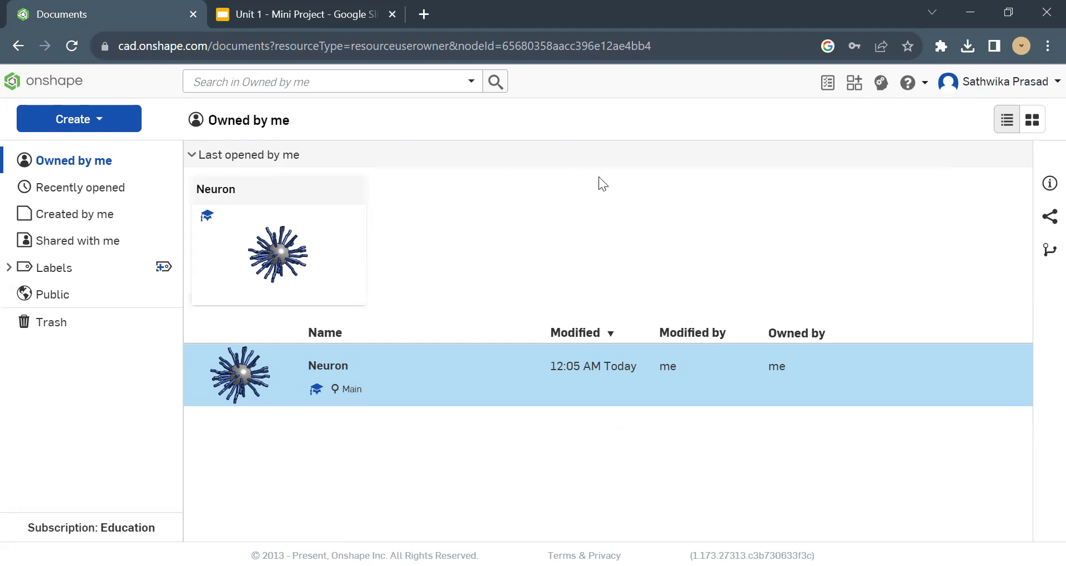
left_click(131, 121)
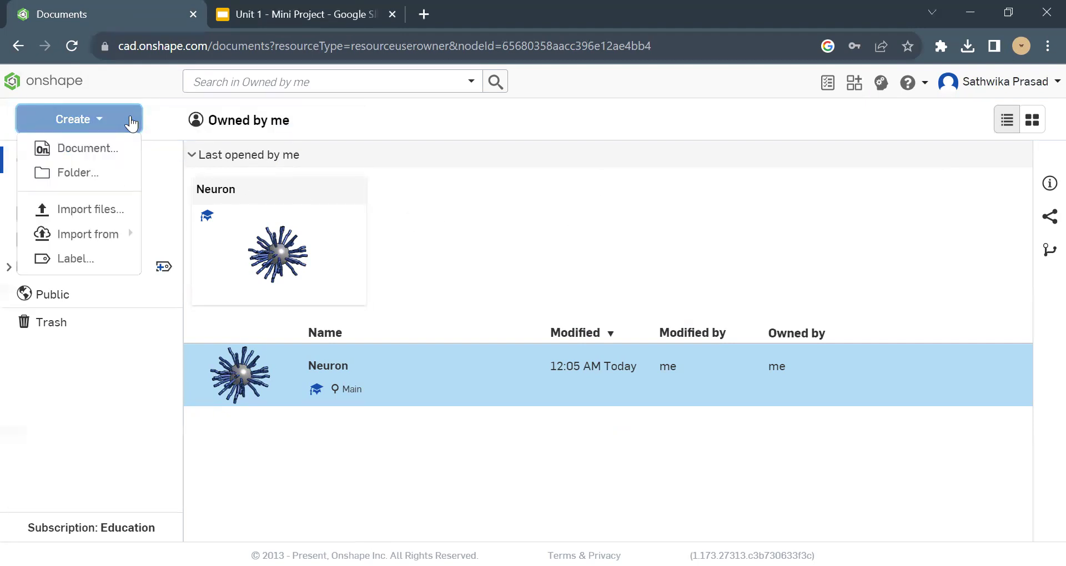
left_click(113, 155)
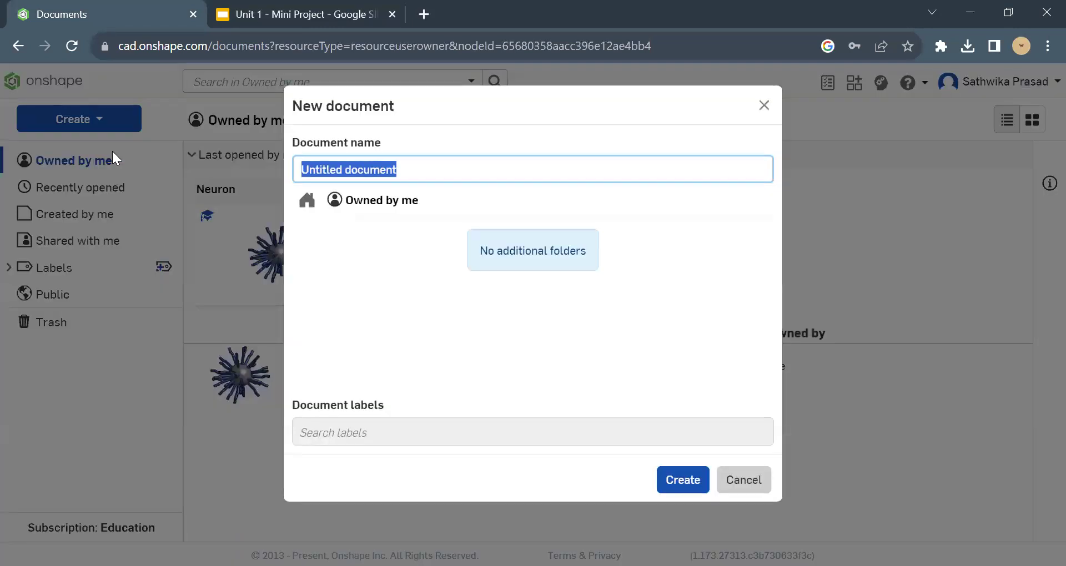
type("Neu")
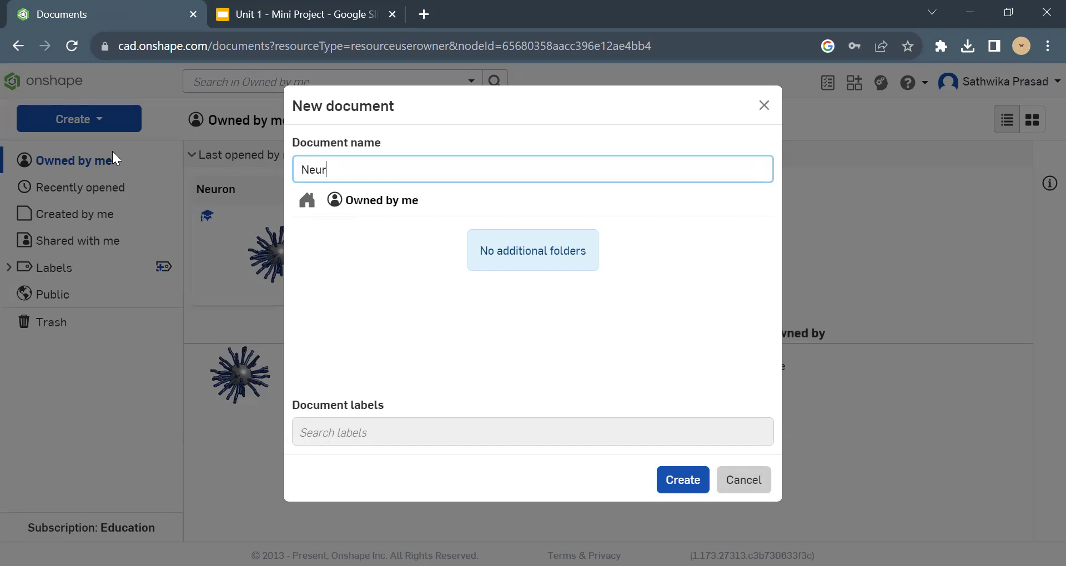
left_click(738, 478)
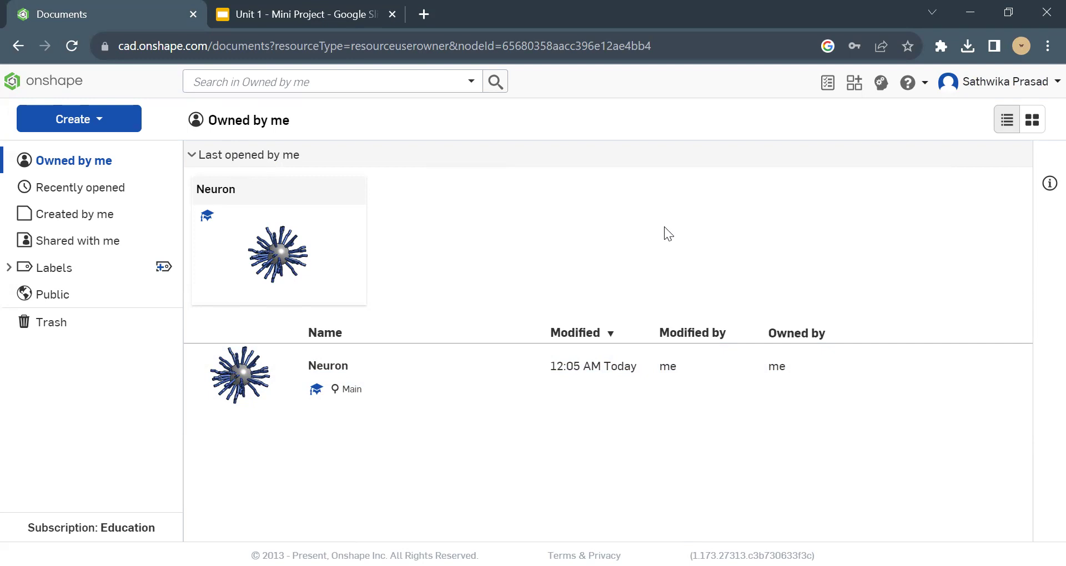
Create a new document named Neuron_!
left_click(110, 125)
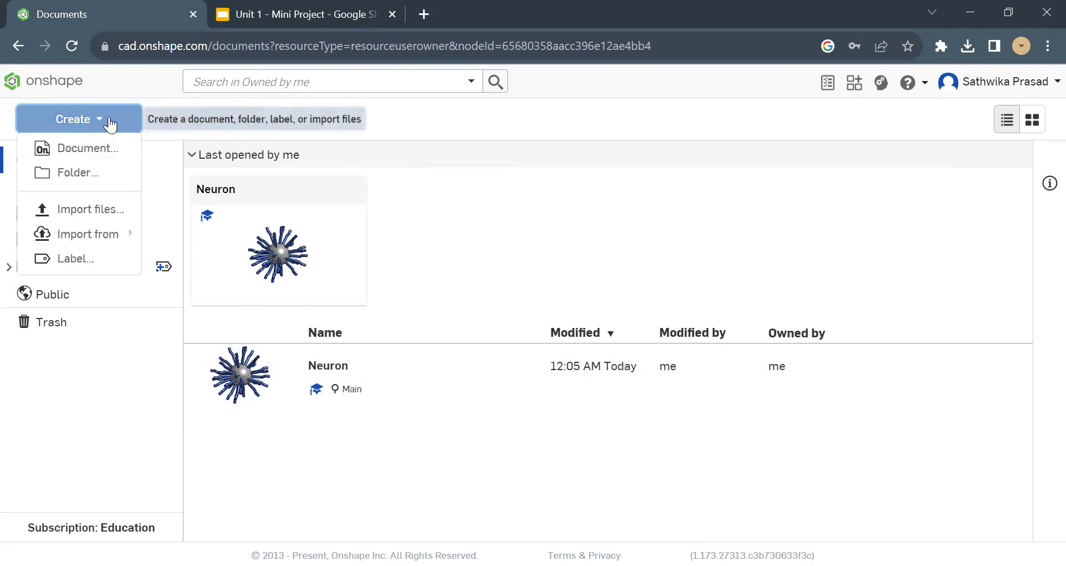
left_click(47, 151)
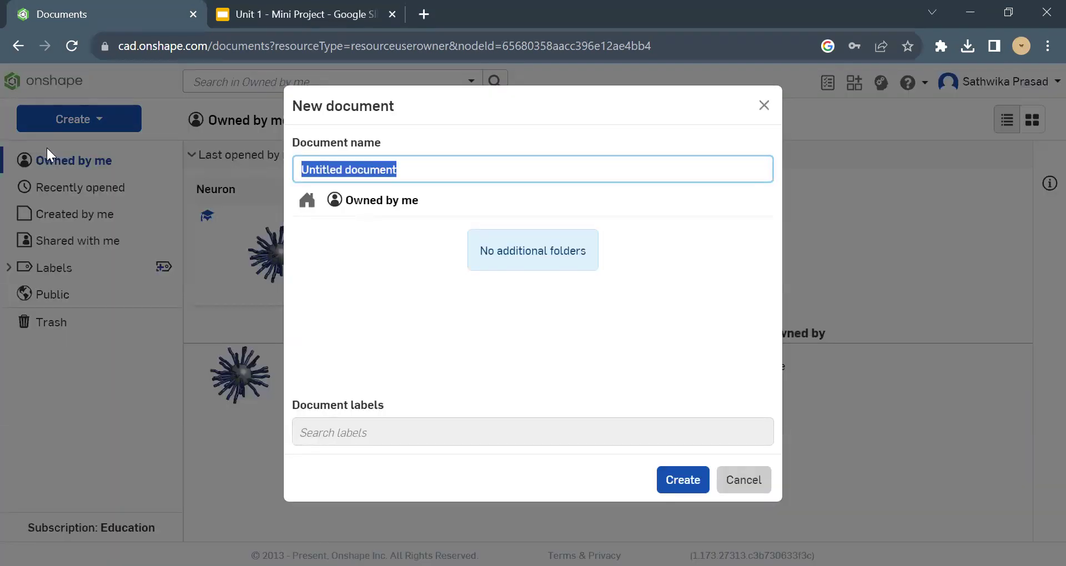
type("Neuron _!")
key("Return")
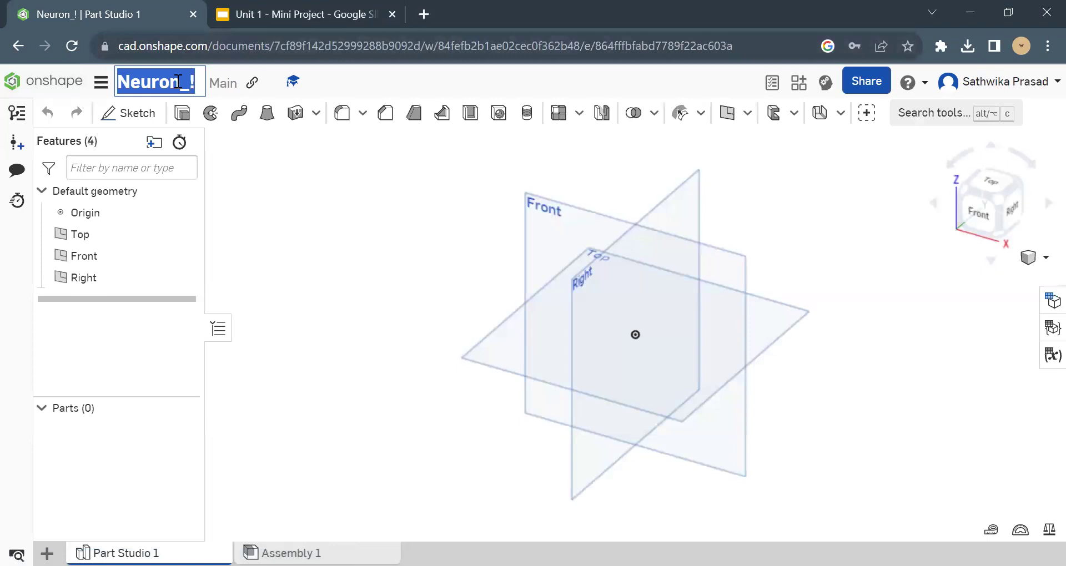
Rename the document as Neuron (1)
type("Neuron 2.")
key("BackSpace")
key("BackSpace")
key("BackSpace")
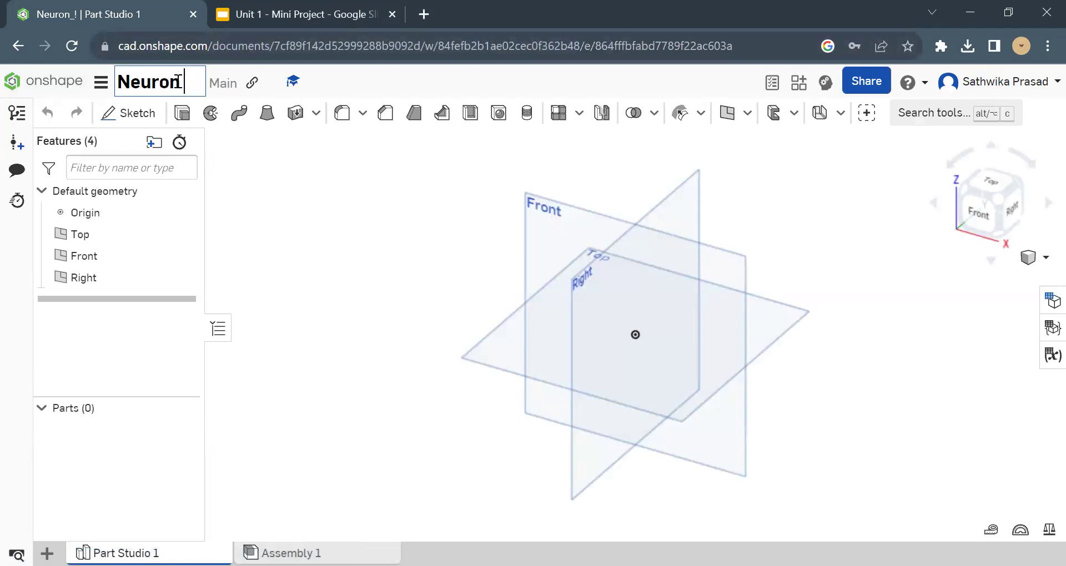
type("()")
key("Left")
type("1")
key("Return")
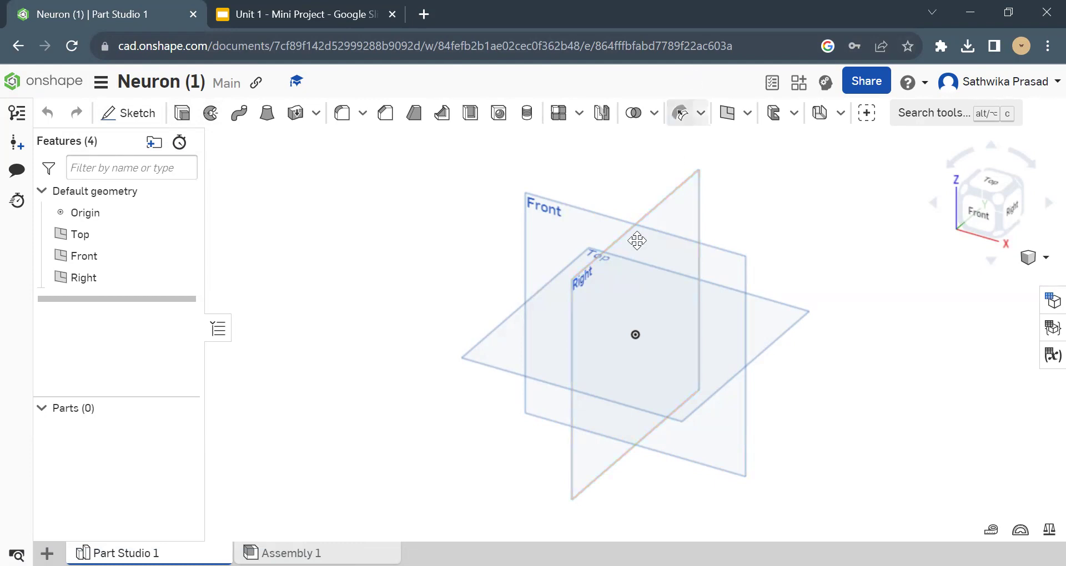
Search Google for "neuron" in a separate browser tab, examine the labelled neuron anatomy diagram, and return to the Onshape document
left_click(422, 15)
type("n")
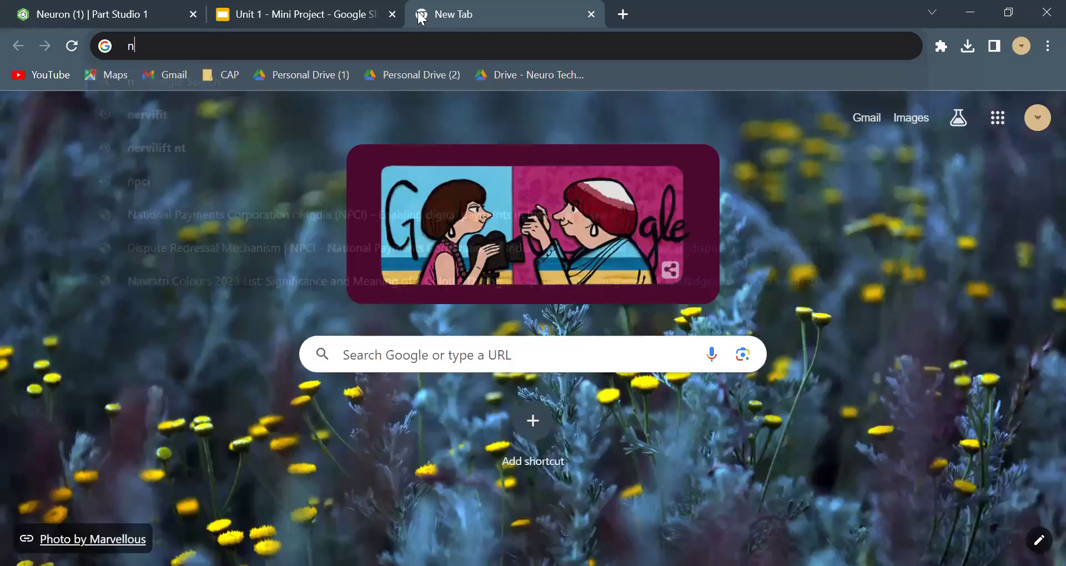
type("euron")
key("Return")
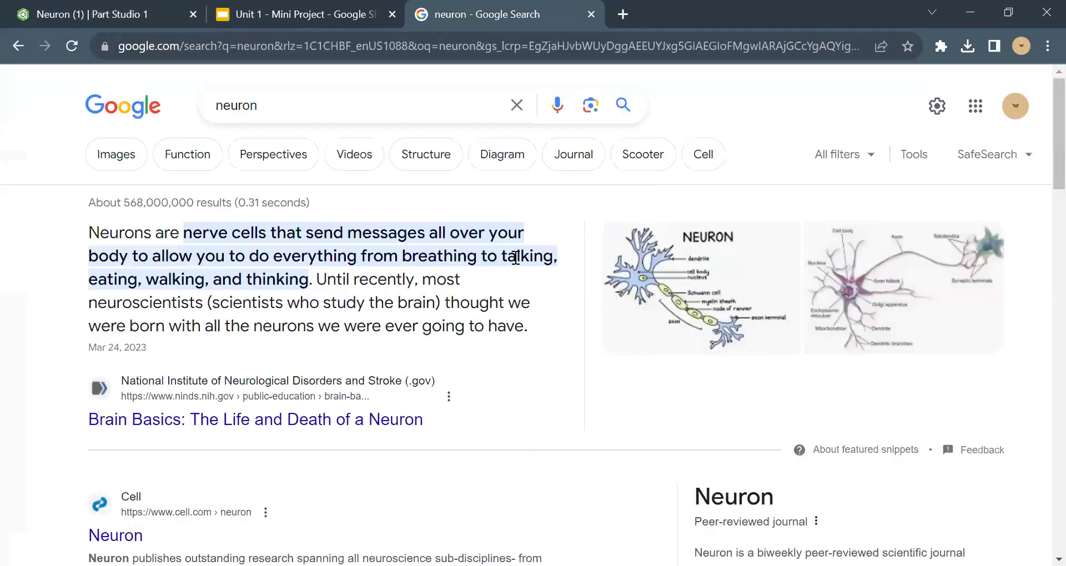
left_click(721, 333)
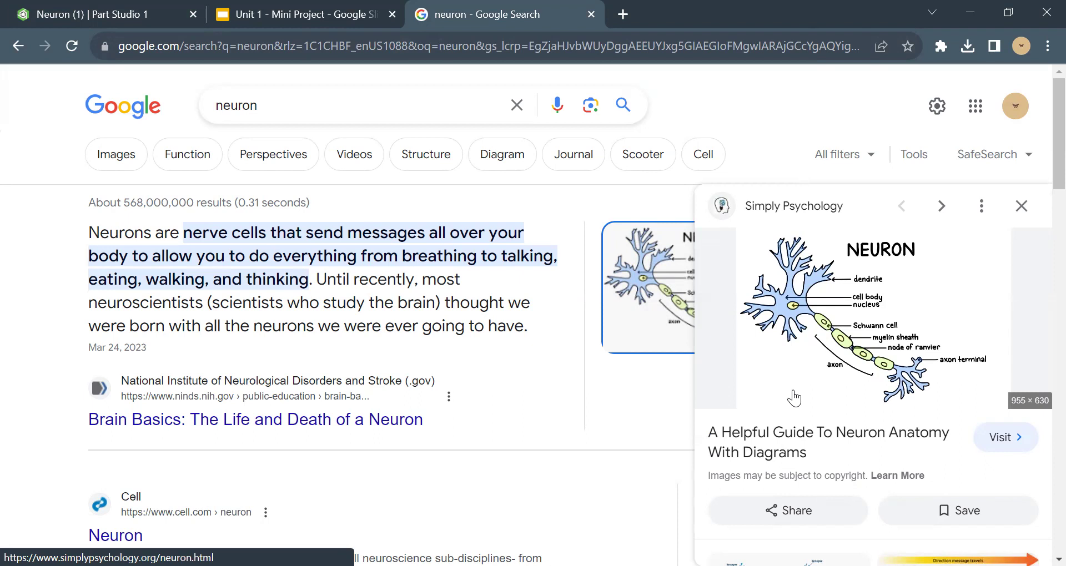
left_click(593, 13)
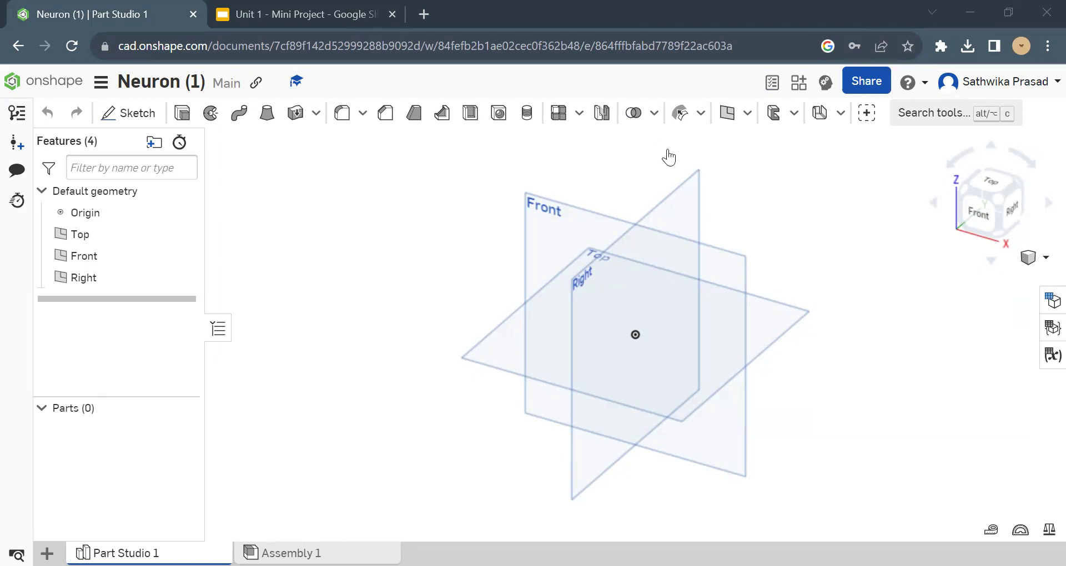
Start a sketch on the Front plane, viewed face-on, and draw a vertical line about 0.67 in long through the origin
left_click(564, 245)
left_click(966, 218)
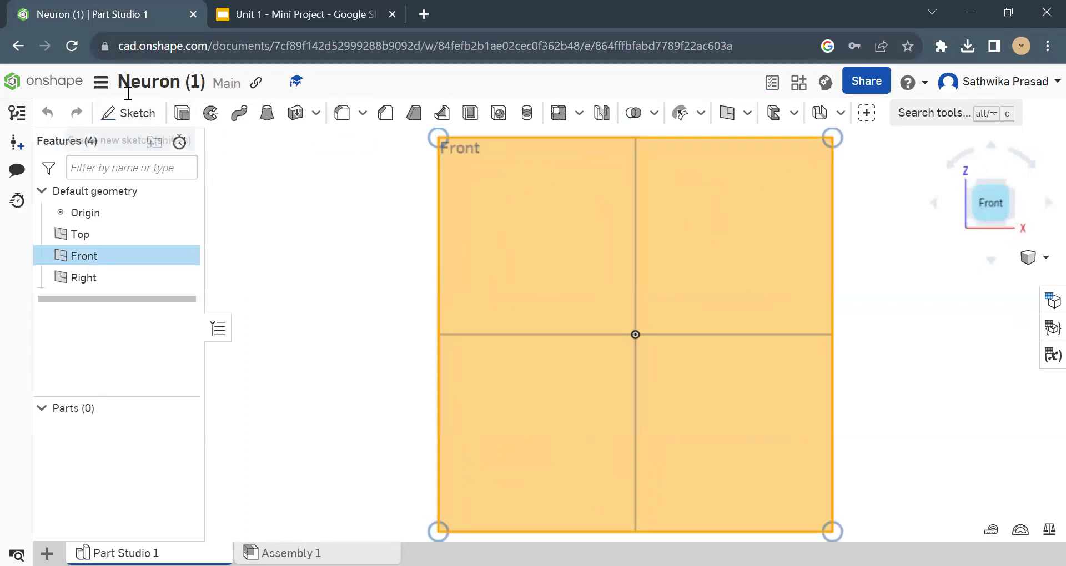
left_click(133, 113)
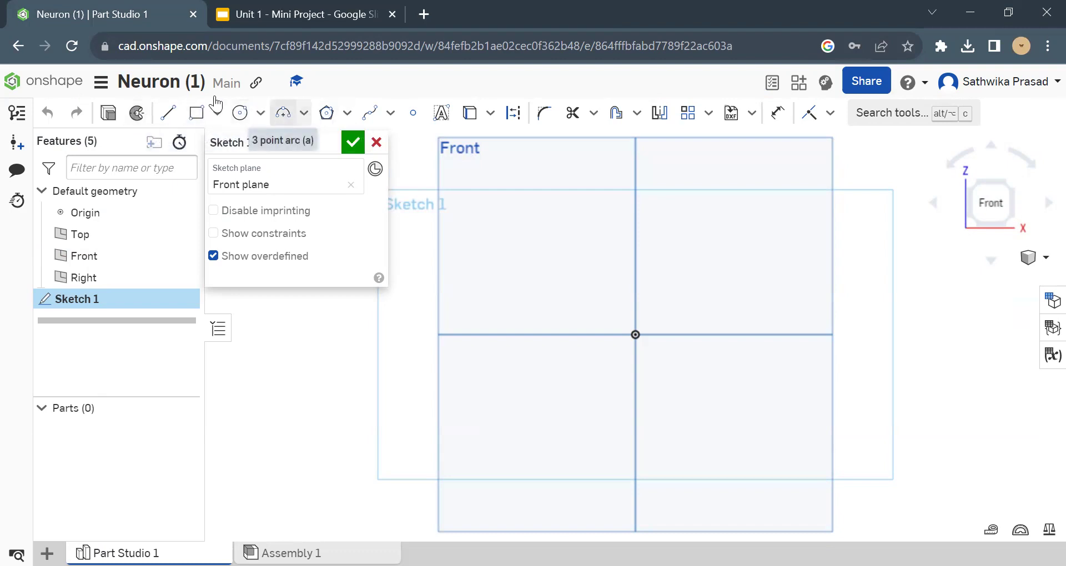
left_click(169, 115)
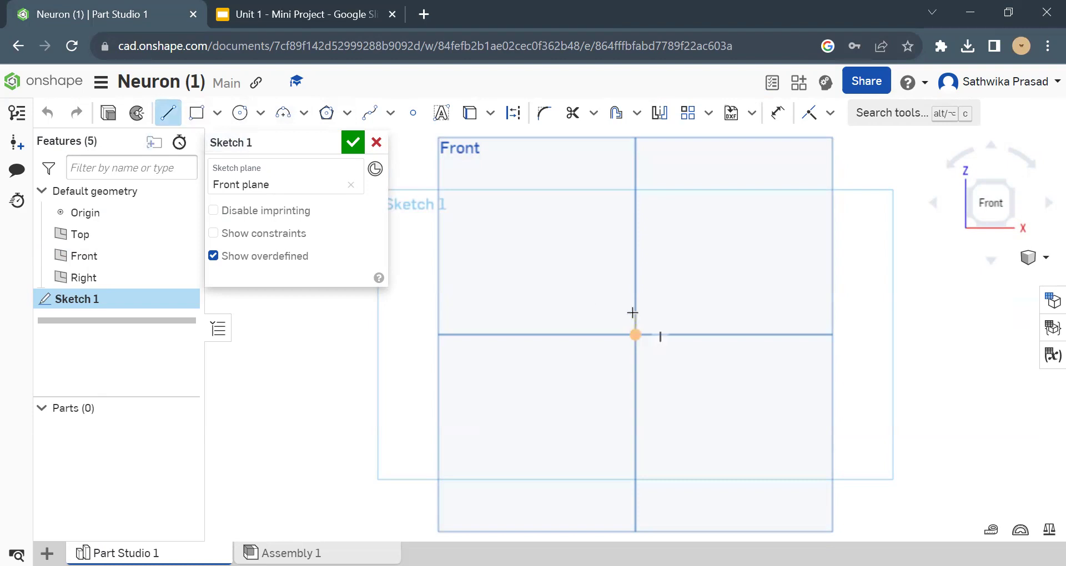
left_click(636, 313)
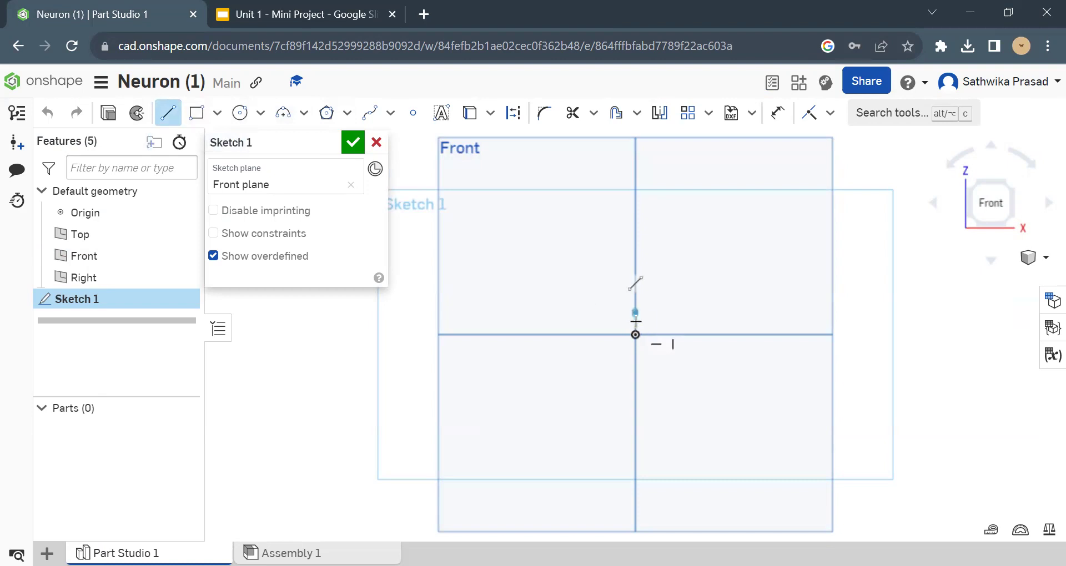
left_click(636, 355)
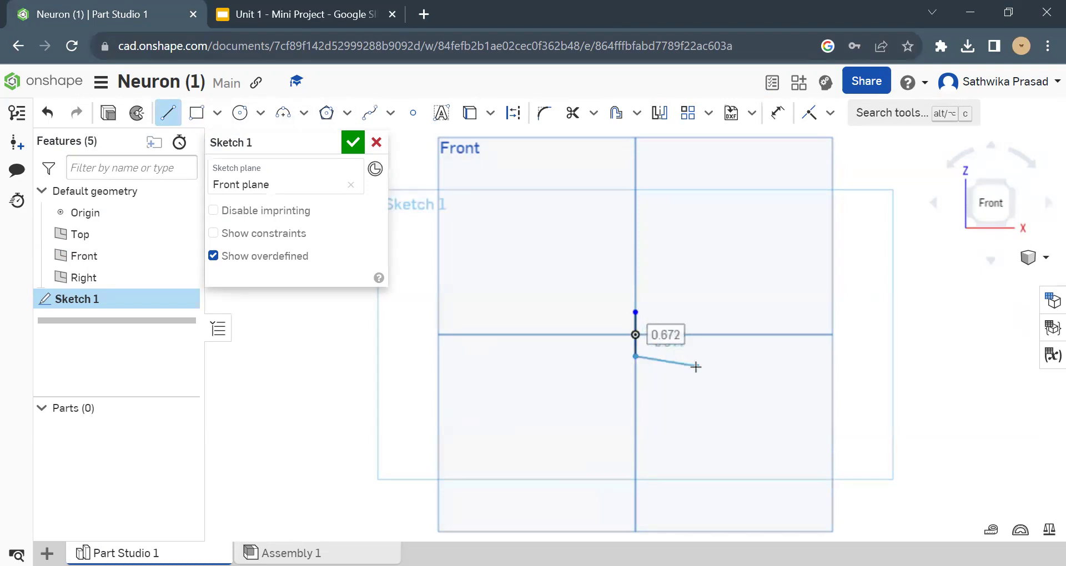
key("Escape")
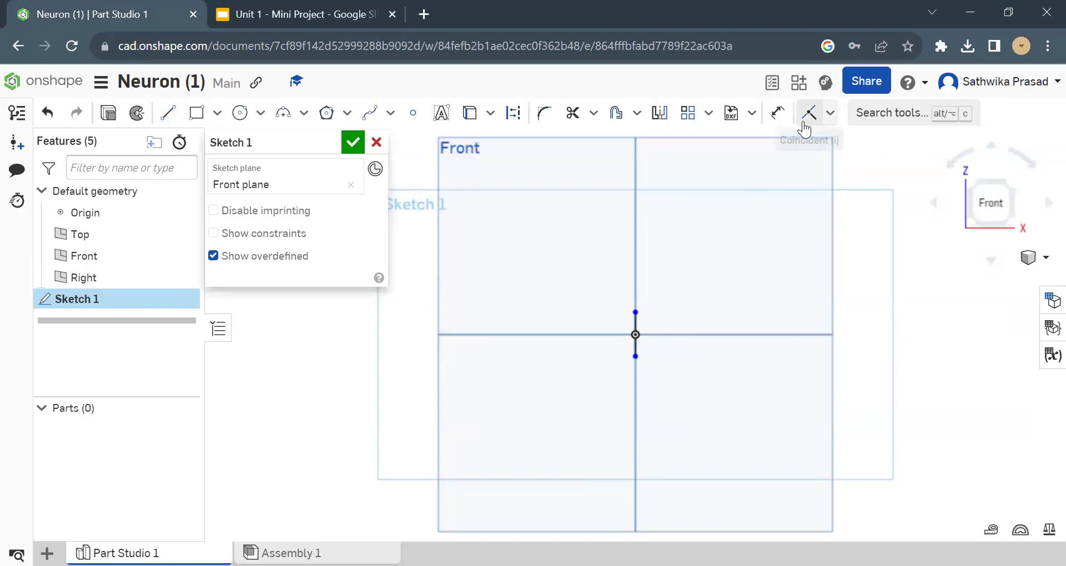
Dimension the vertical line's length and set it to 30 cm
left_click(777, 113)
left_click(634, 347)
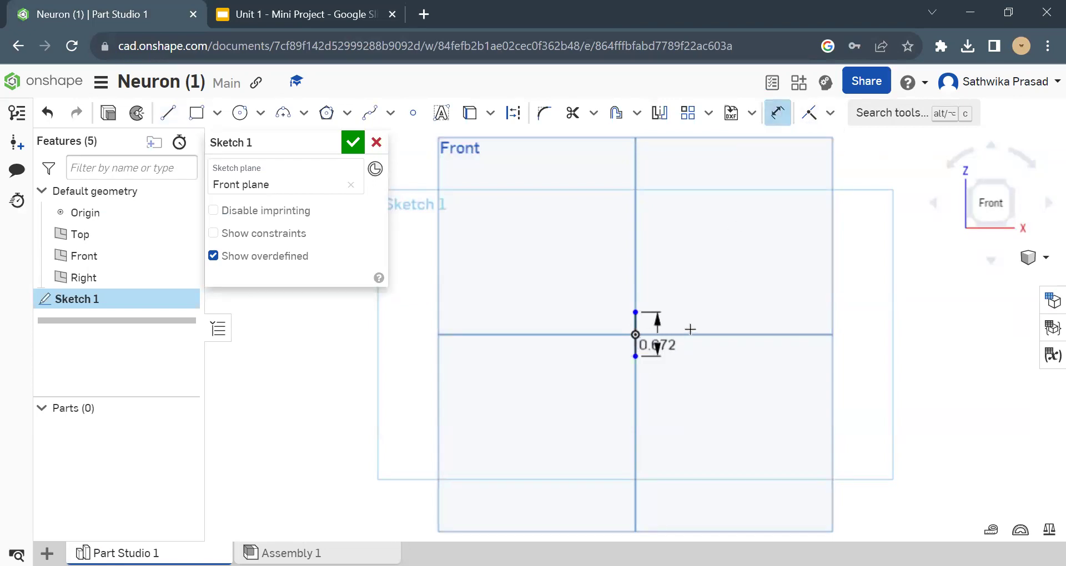
left_click(700, 332)
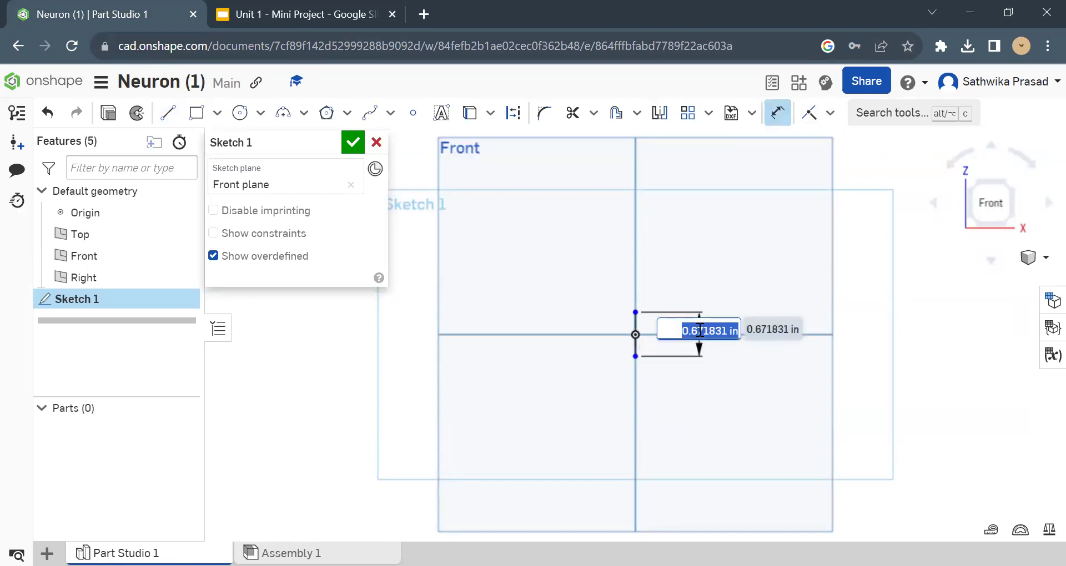
type("30 cm")
key("Return")
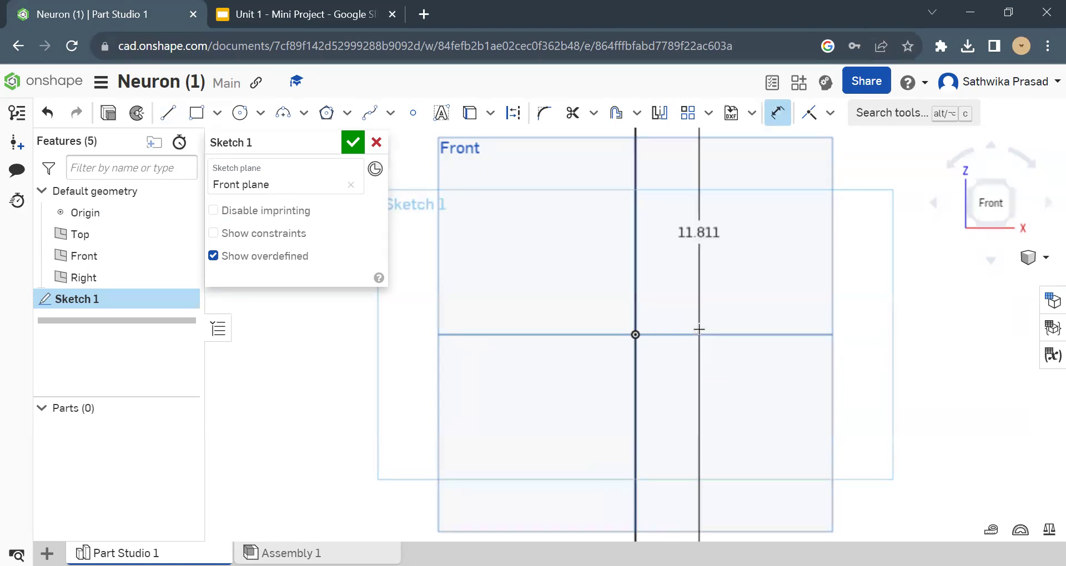
Change the vertical line's length dimension to 2 cm
double_click(716, 234)
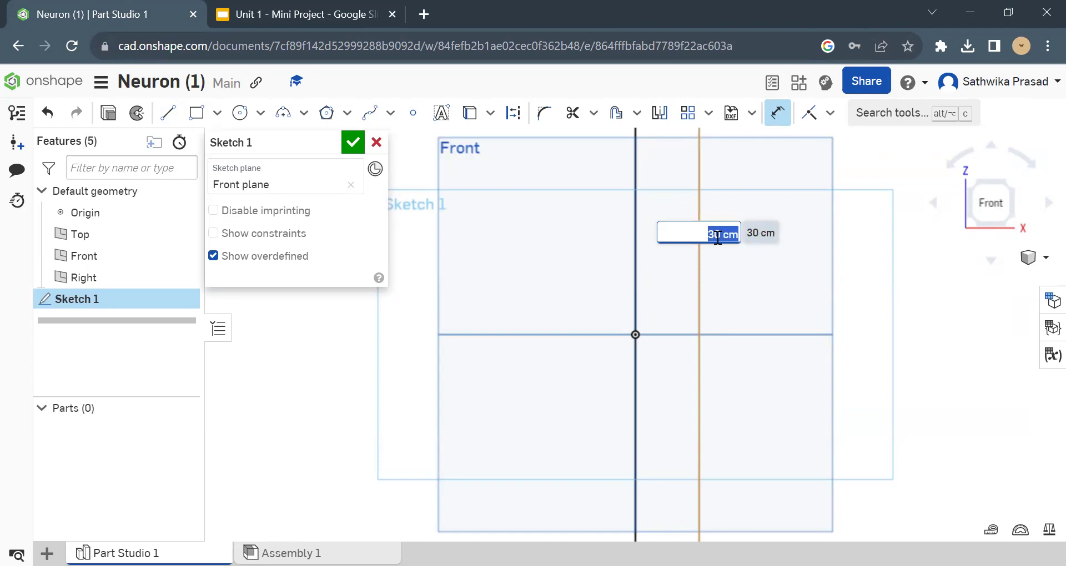
type("2")
key("Return")
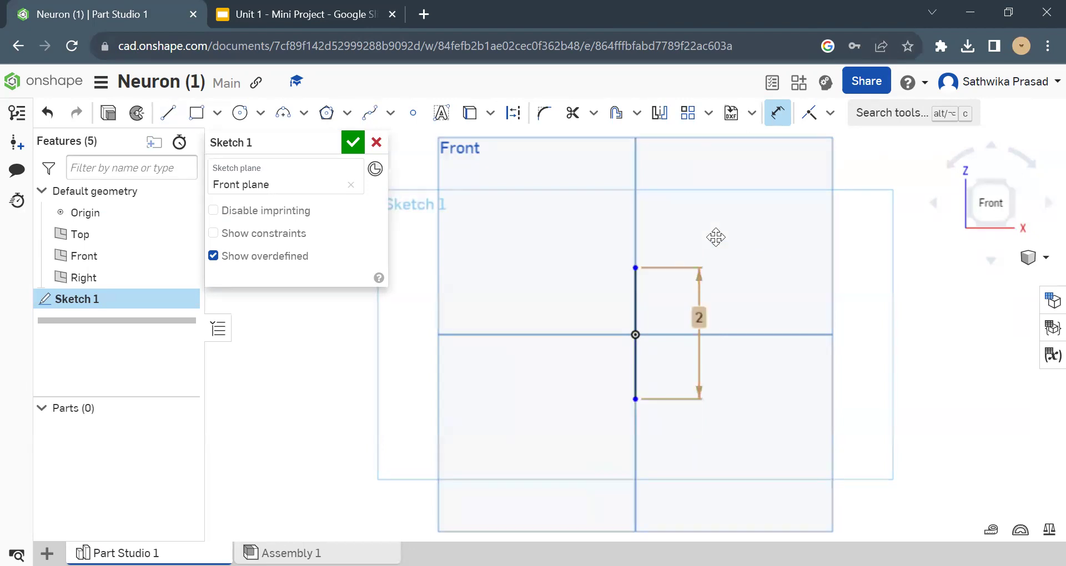
double_click(699, 318)
type("cm")
key("Return")
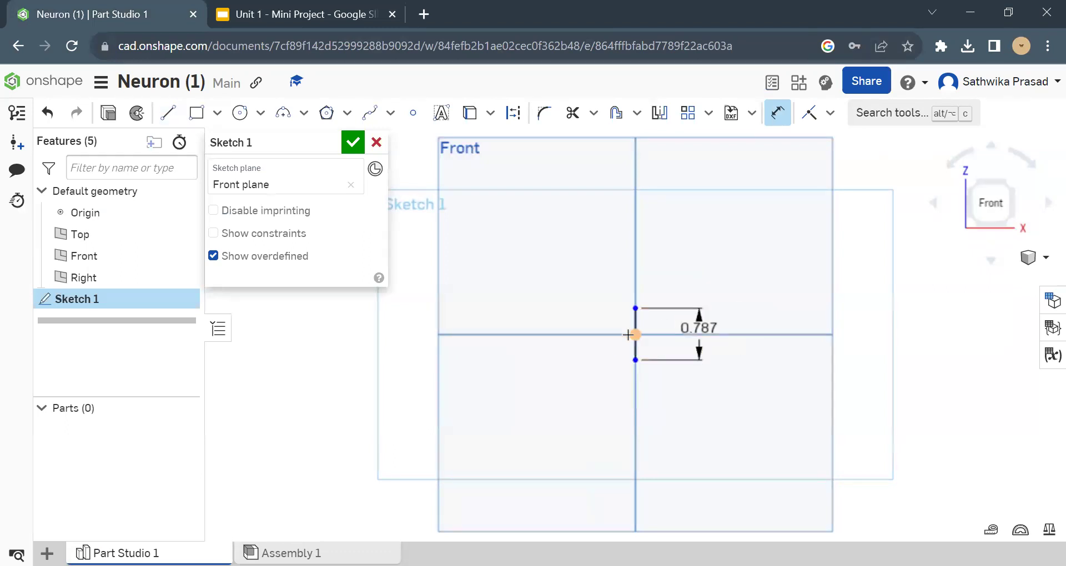
key("Escape")
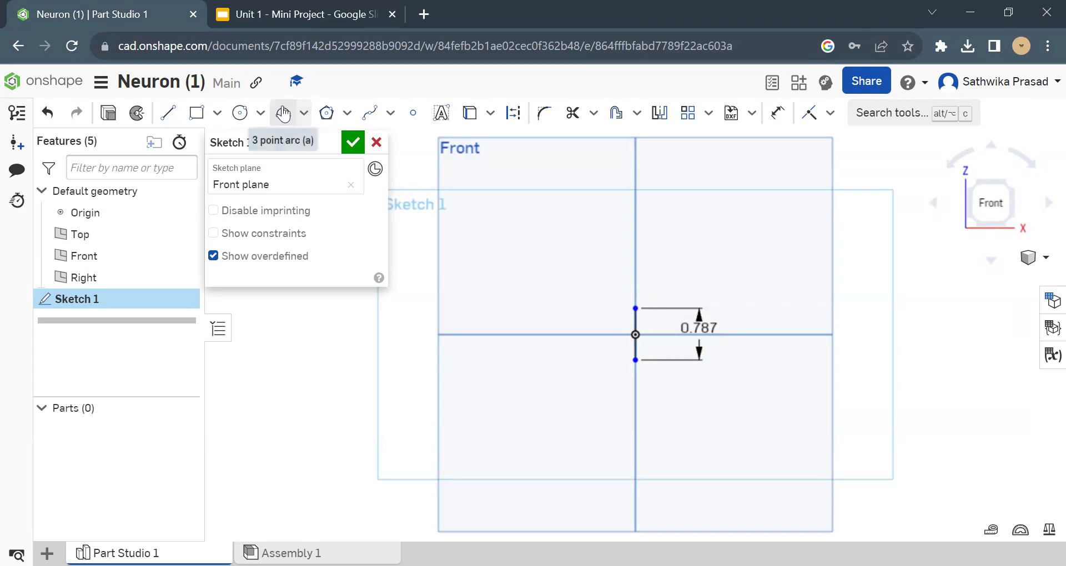
Draw a three-point arc of about 0.394 in radius joining the line's two endpoints into a half circle, and finish the sketch
left_click(283, 114)
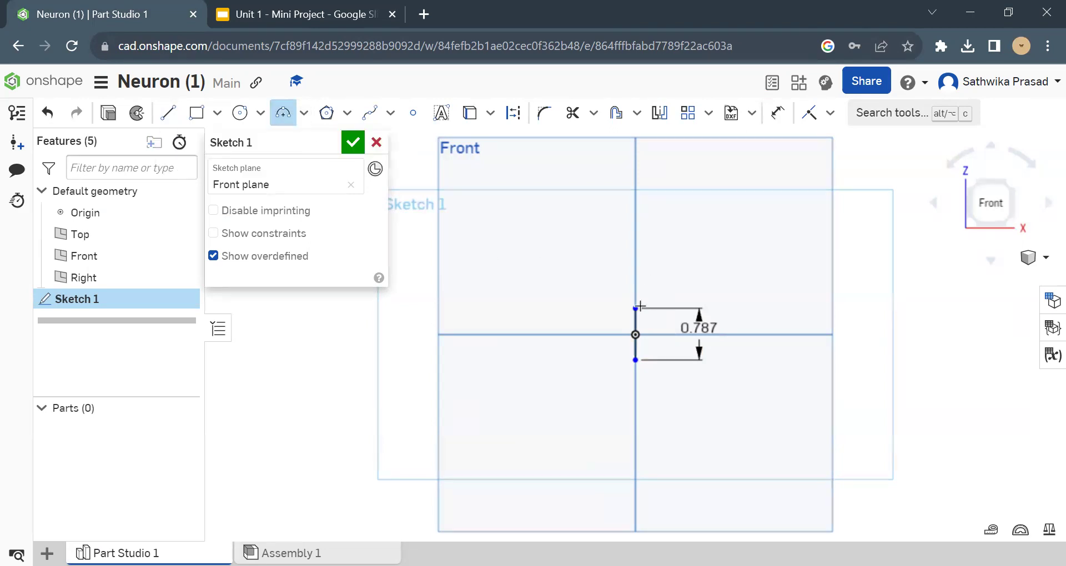
left_click(637, 308)
left_click(636, 360)
left_click(660, 338)
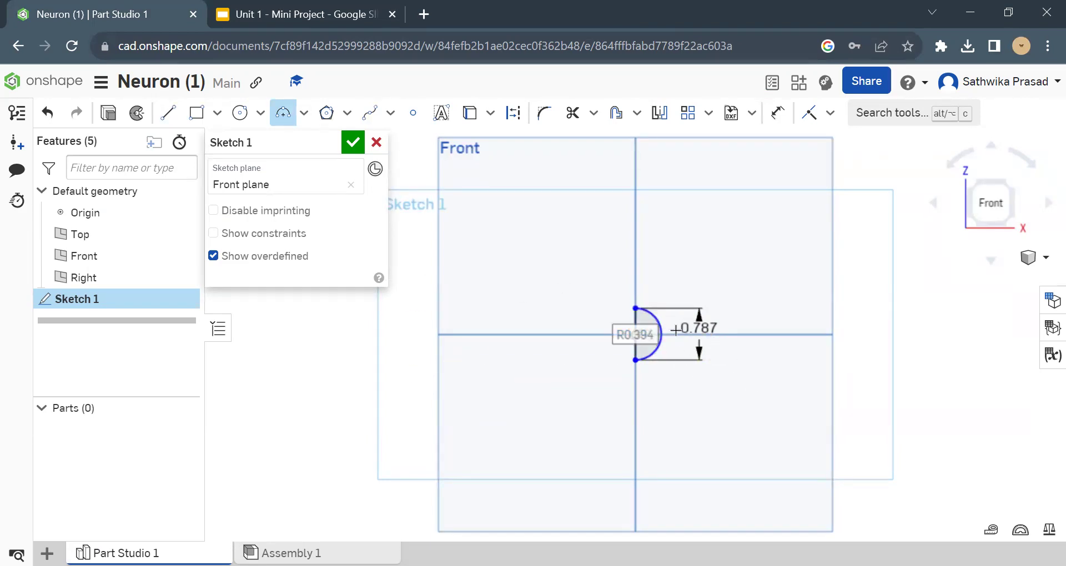
left_click(354, 146)
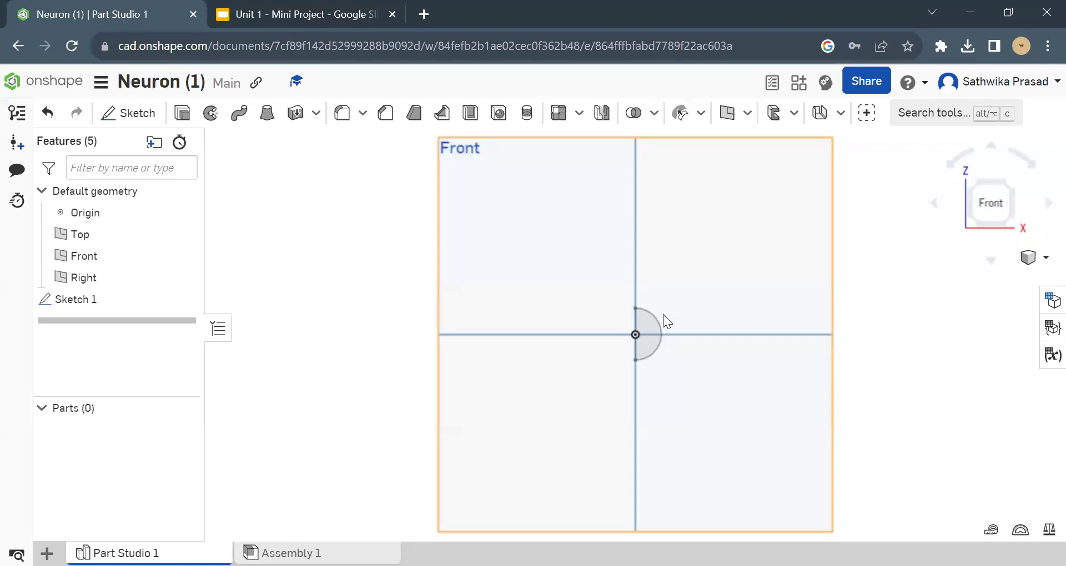
Revolve the half-circle region a full turn around its straight edge as a new solid sphere
left_click(214, 117)
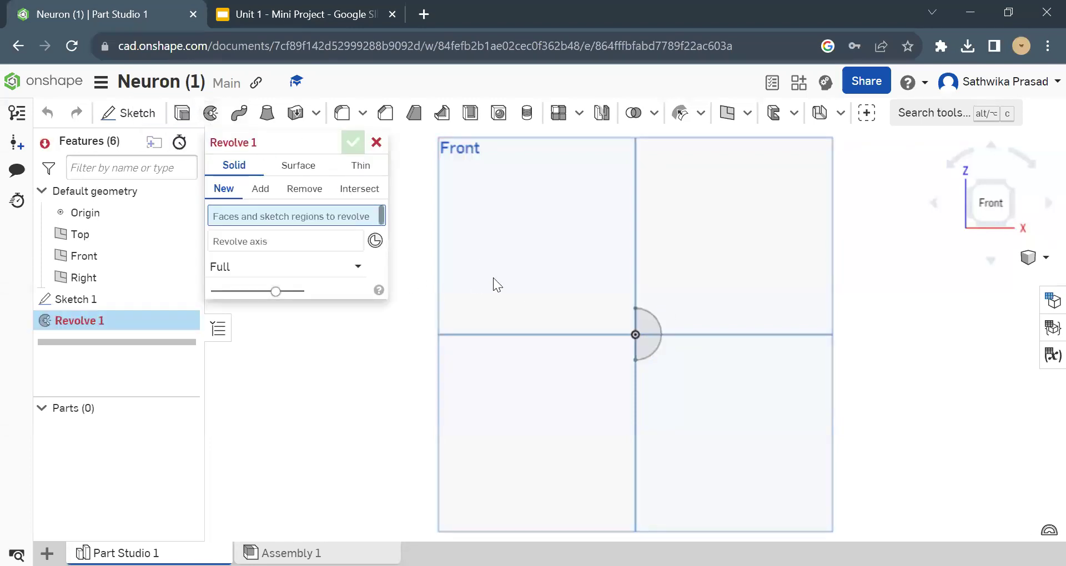
left_click(654, 342)
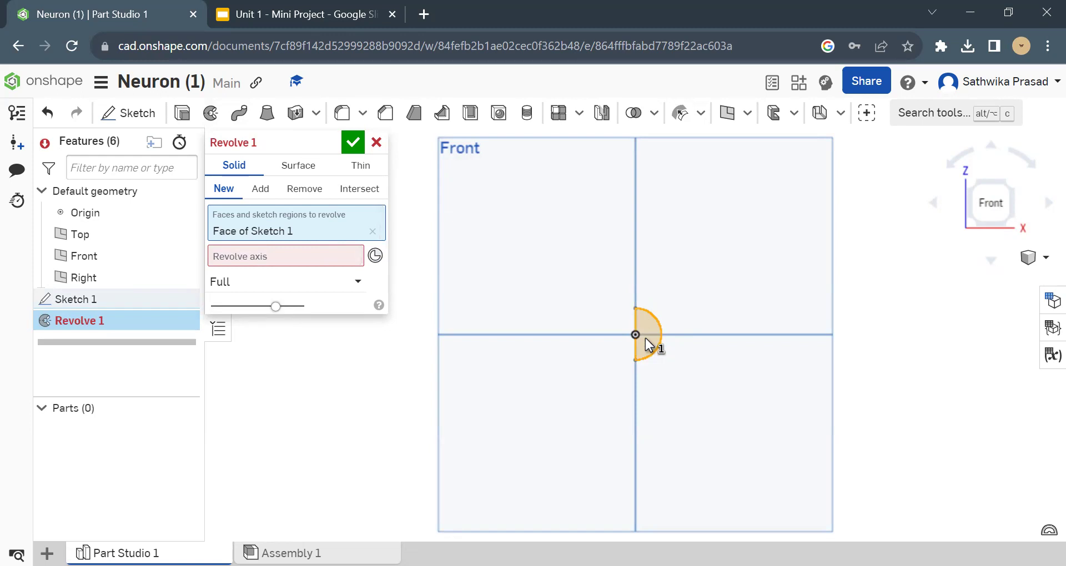
left_click(326, 258)
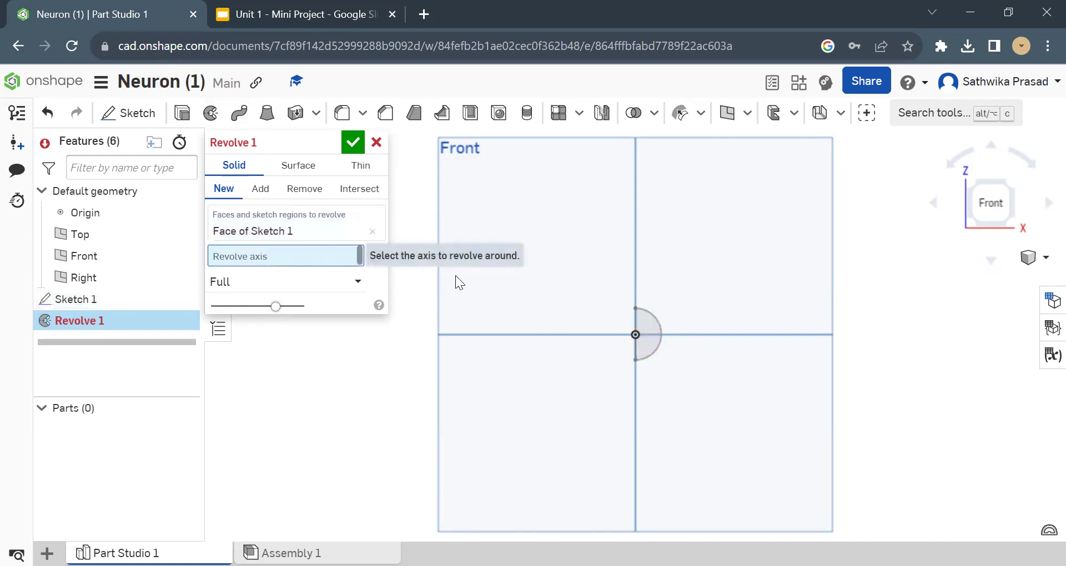
left_click(634, 319)
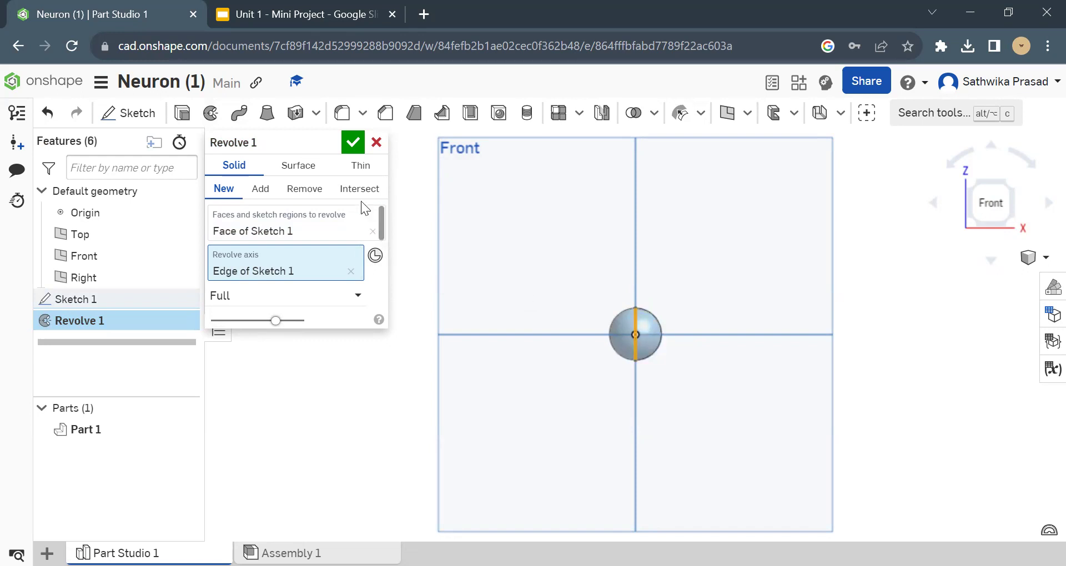
left_click(349, 144)
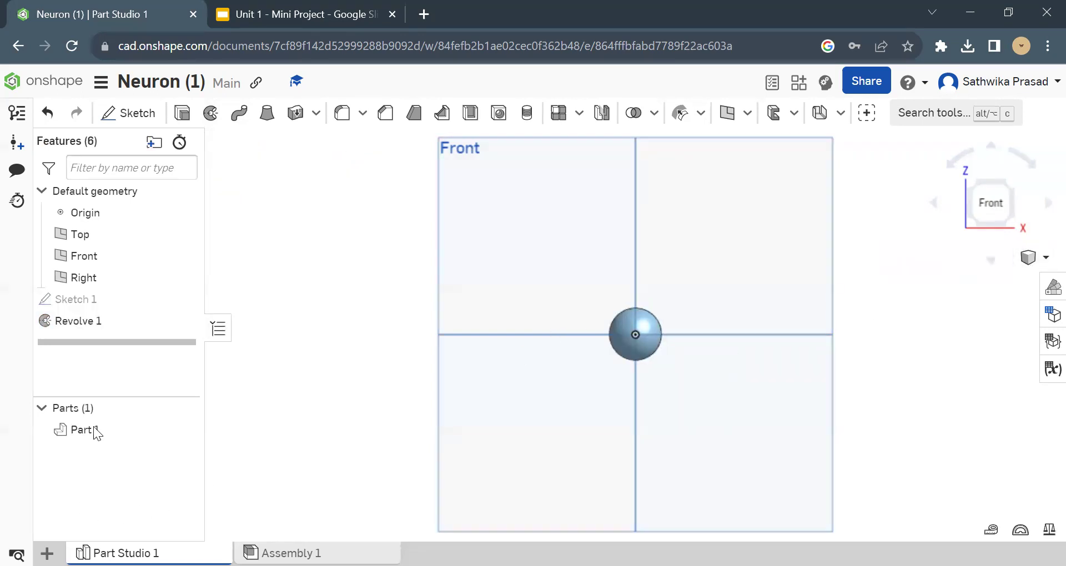
right_click(120, 424)
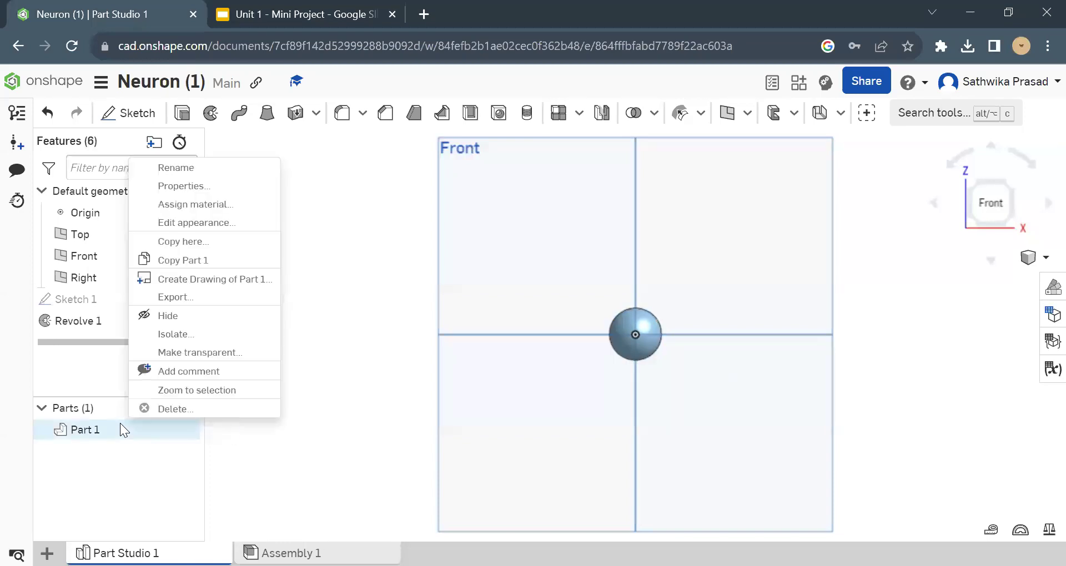
left_click(199, 171)
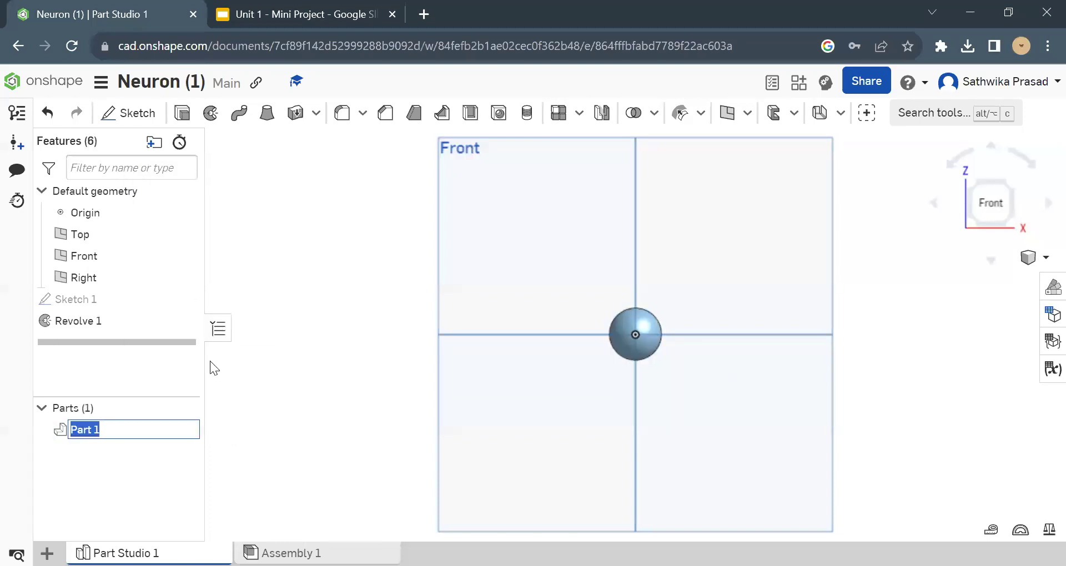
left_click(262, 441)
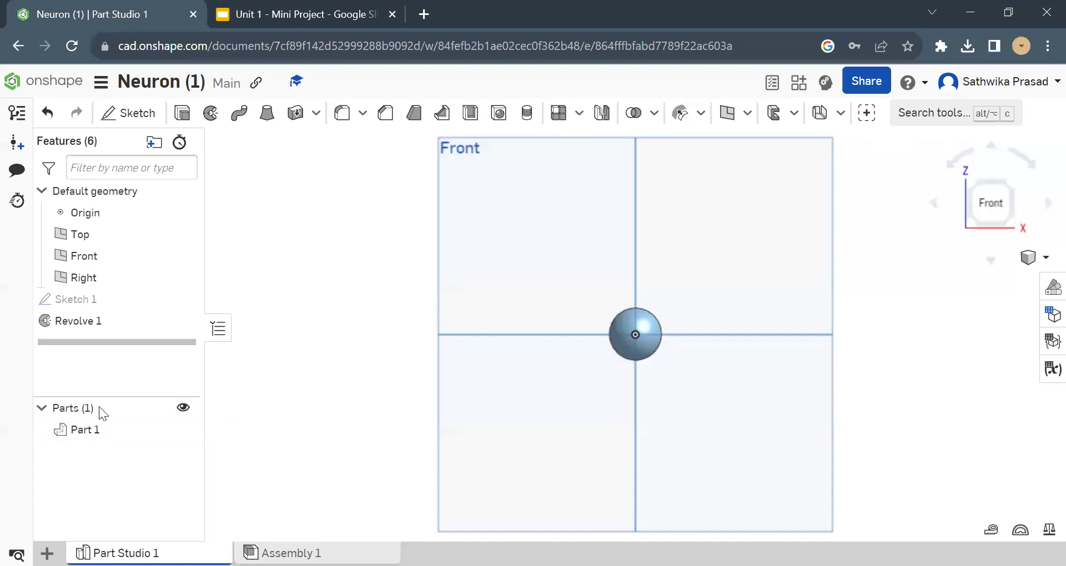
Rename the revolved sphere part as Nucleus
right_click(103, 427)
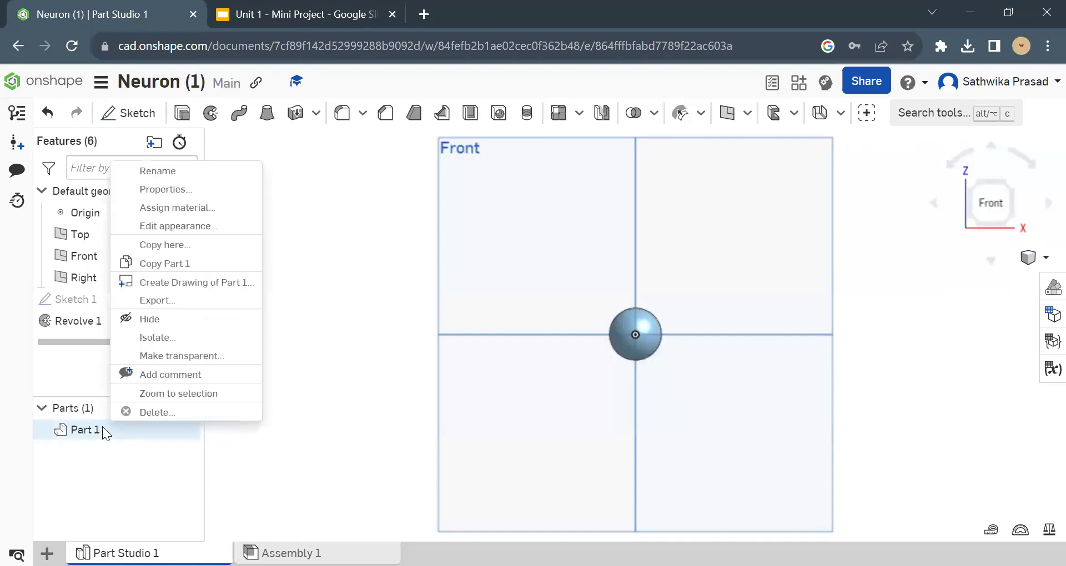
left_click(159, 171)
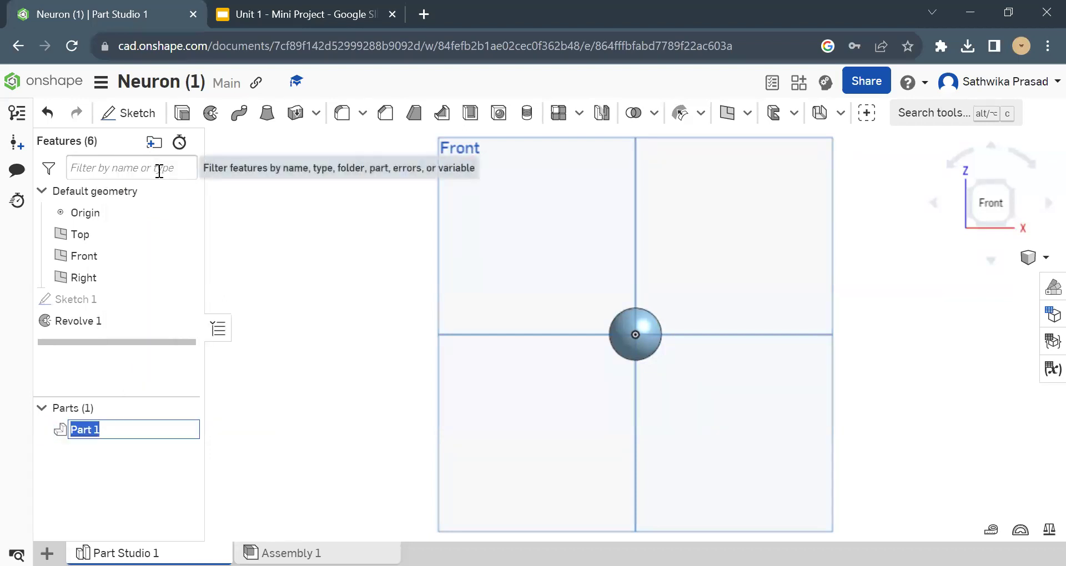
type("Ne")
key("BackSpace")
key("BackSpace")
type("nu")
key("BackSpace")
key("BackSpace")
type("Nucleus")
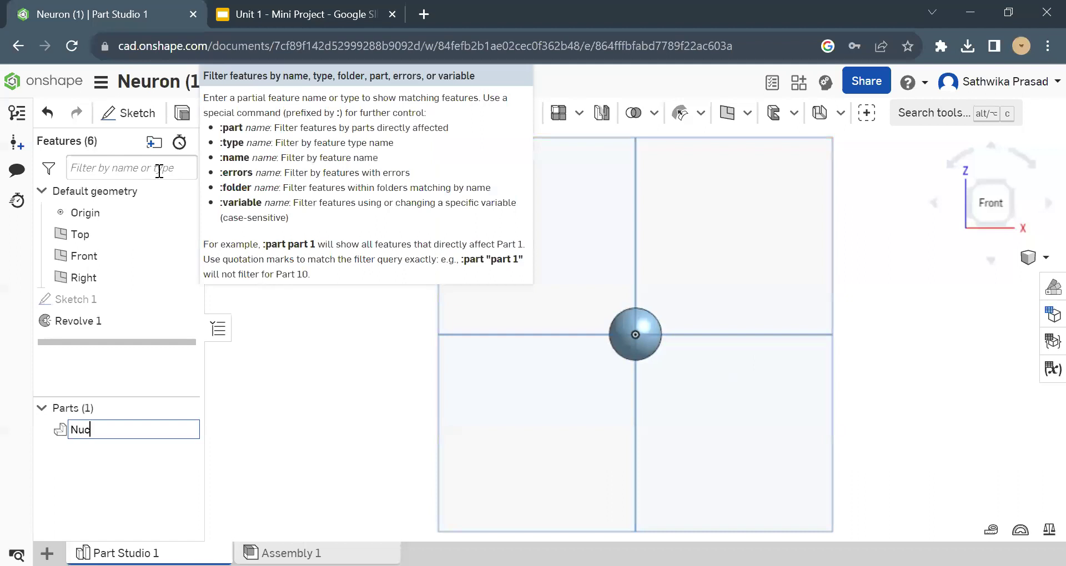
key("Return")
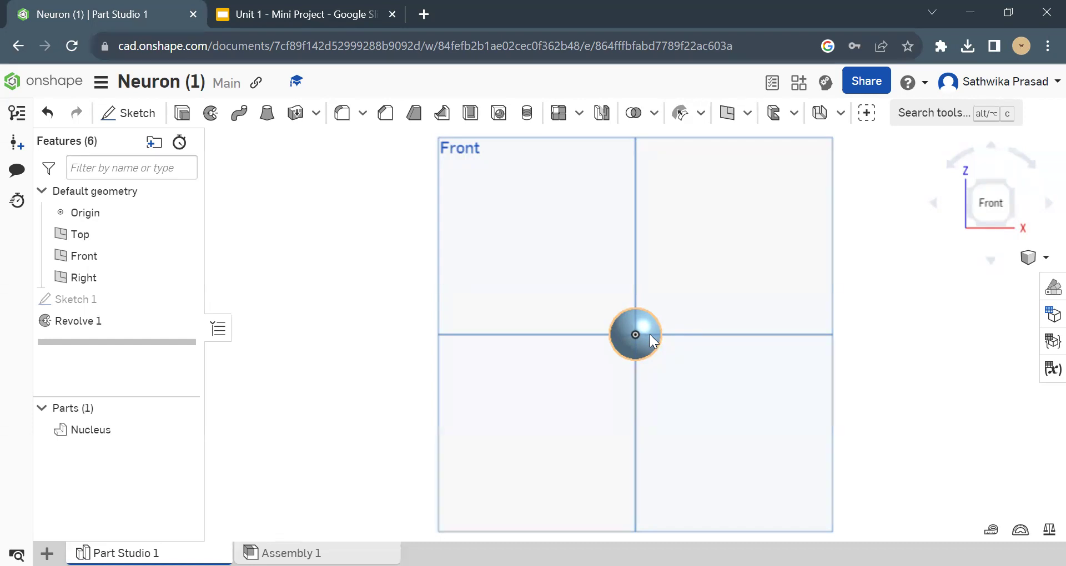
Change the Nucleus part's appearance to the salmon palette colour E1927A and apply it
left_click(117, 434)
right_click(118, 434)
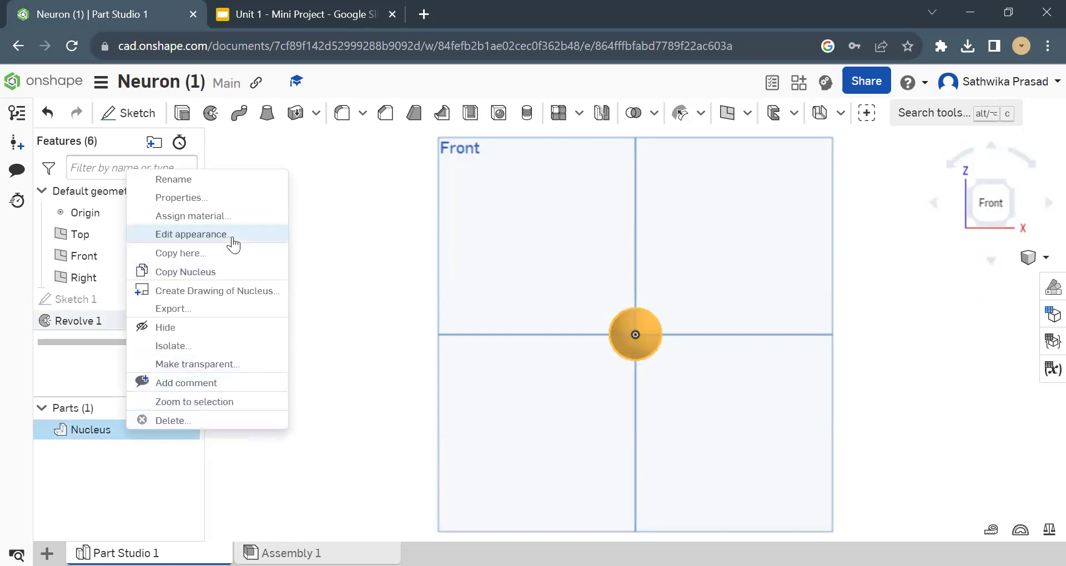
left_click(325, 330)
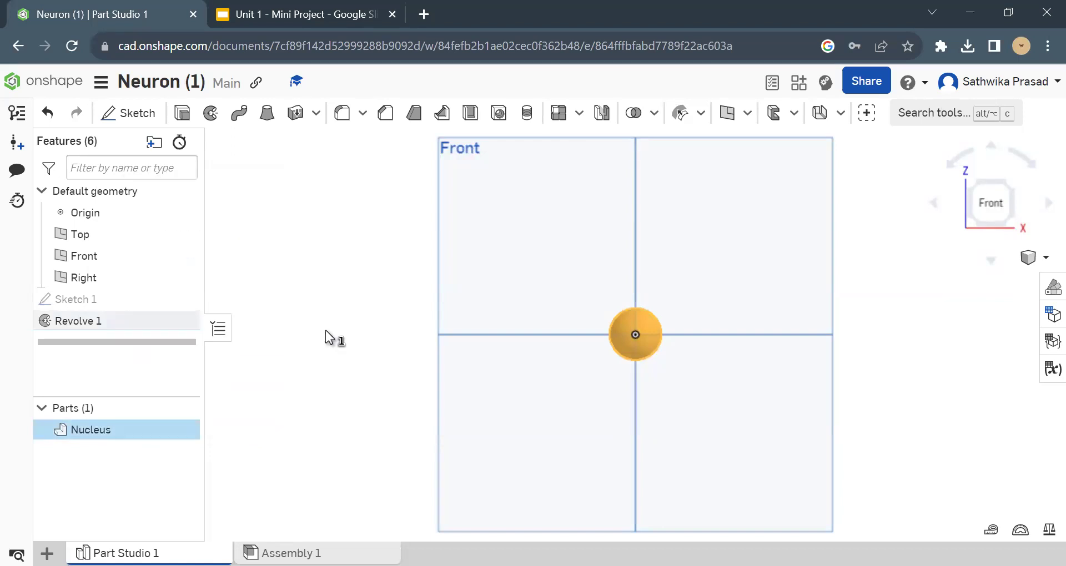
right_click(135, 428)
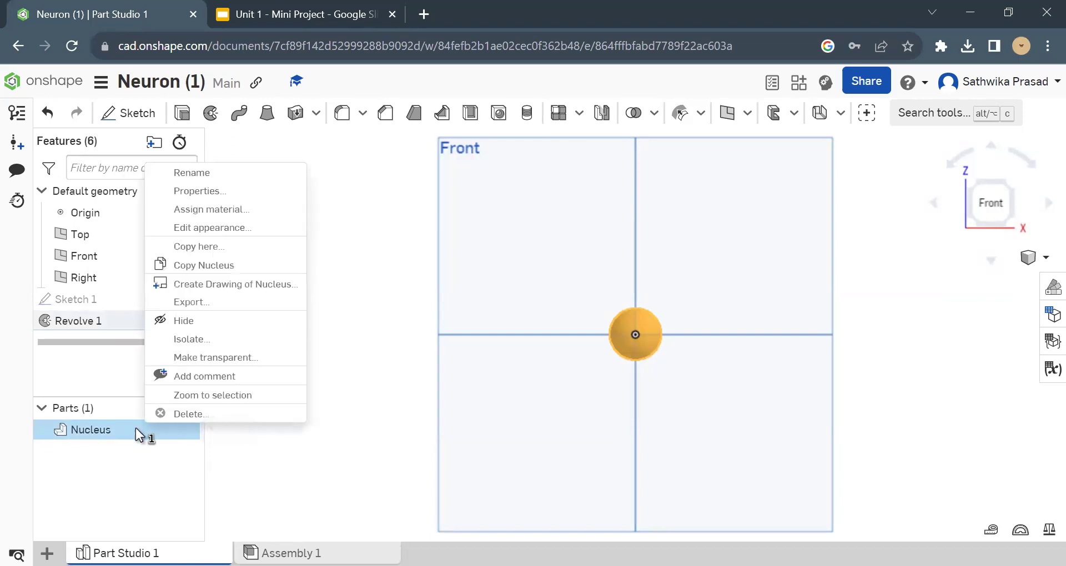
left_click(208, 228)
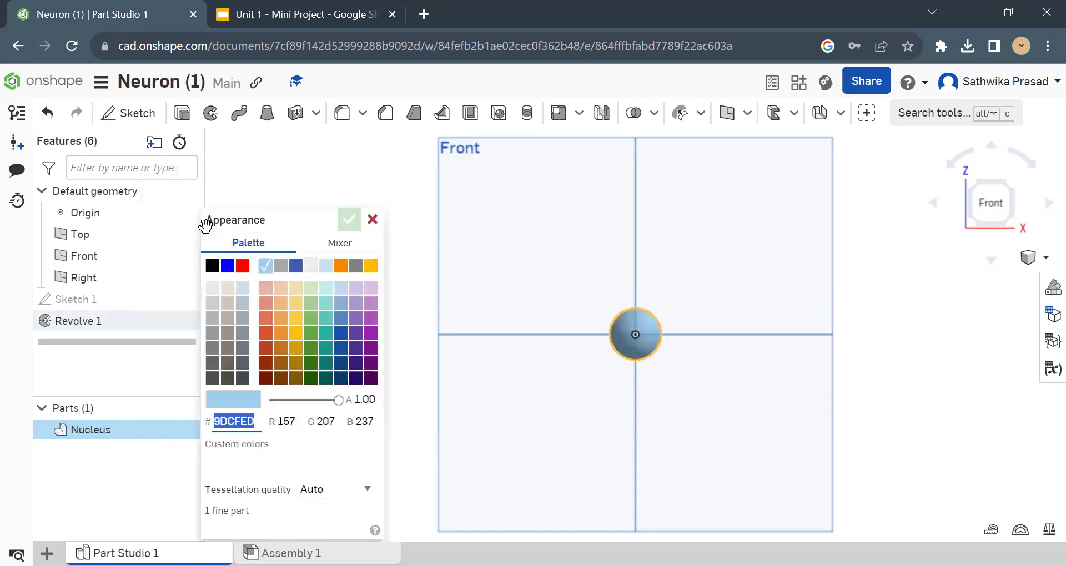
left_click(270, 304)
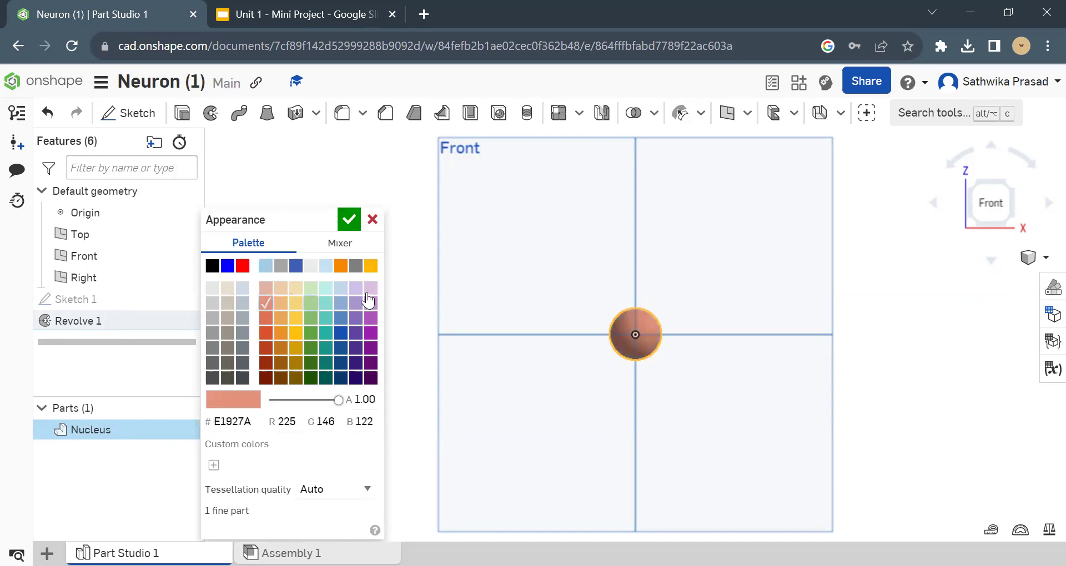
left_click(342, 217)
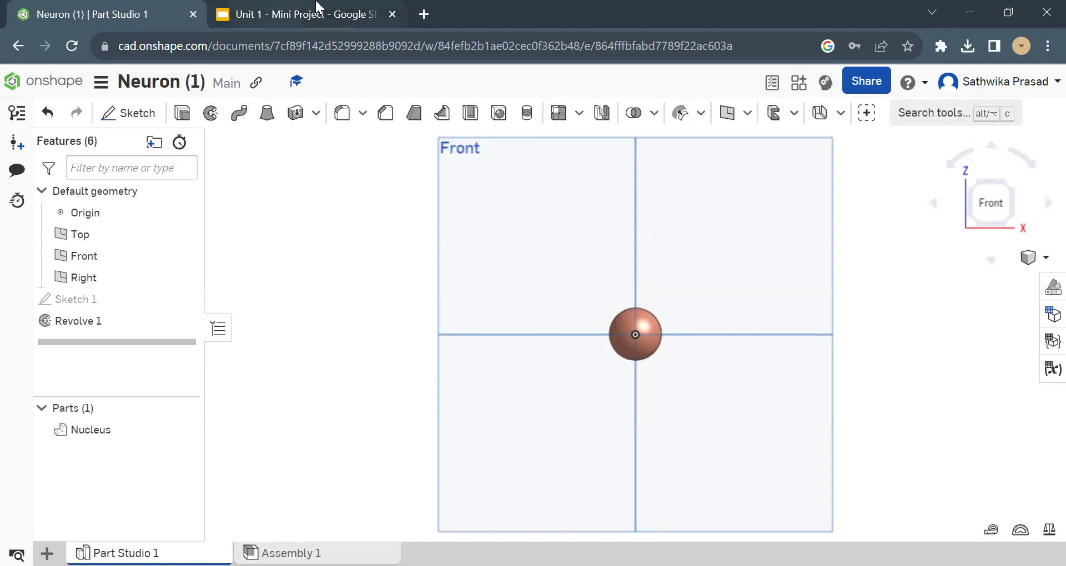
Search Google for neuron in a new browser tab, examine the labelled neuron diagram, and return to the Onshape part studio
left_click(423, 14)
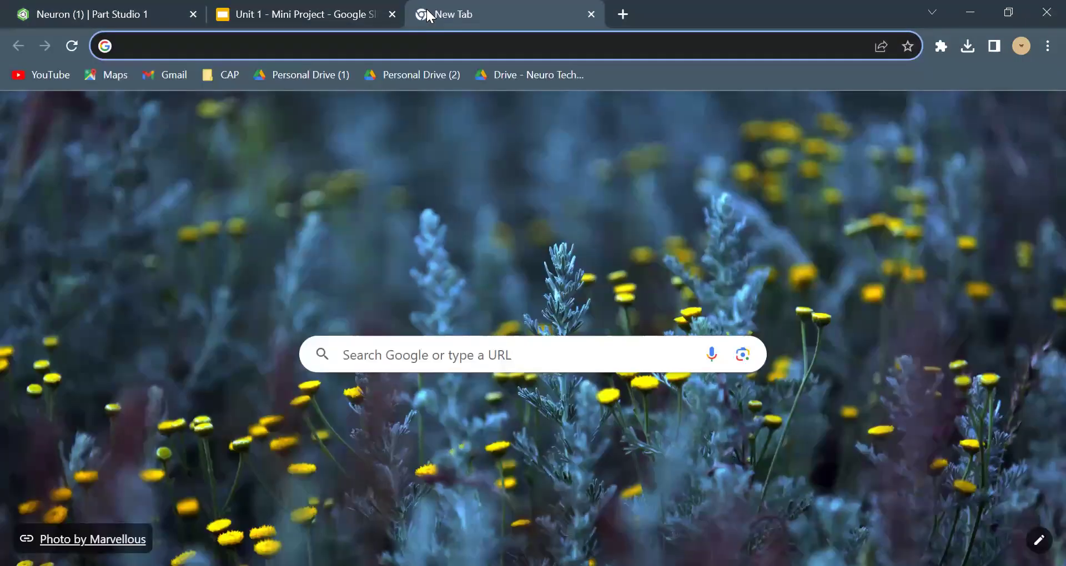
type("neuron")
key("Return")
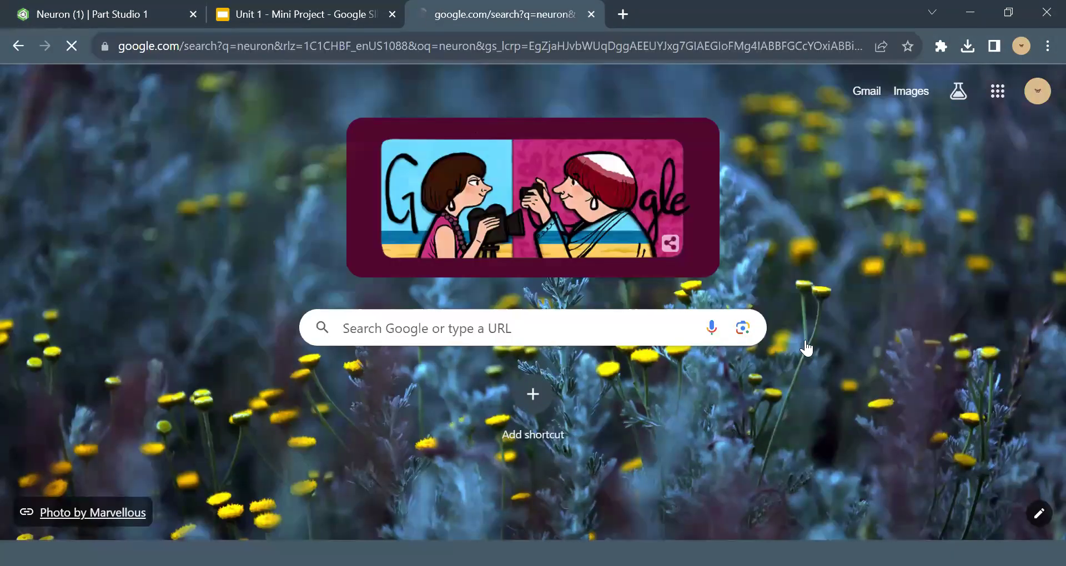
left_click(679, 295)
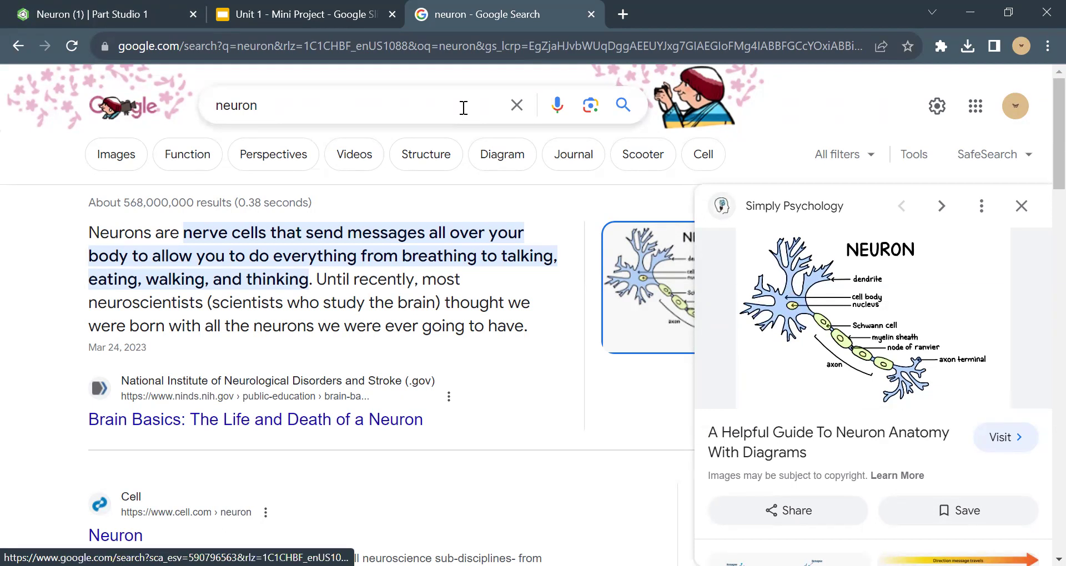
left_click(589, 15)
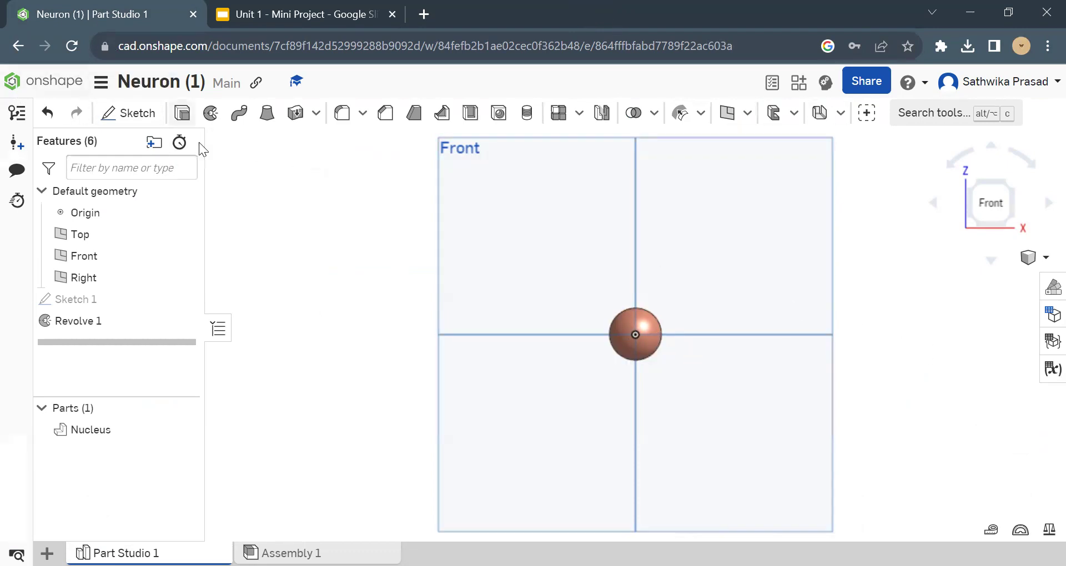
Start a new sketch on the Front plane and draw a vertical line about 2.206 in long through the origin
left_click(505, 224)
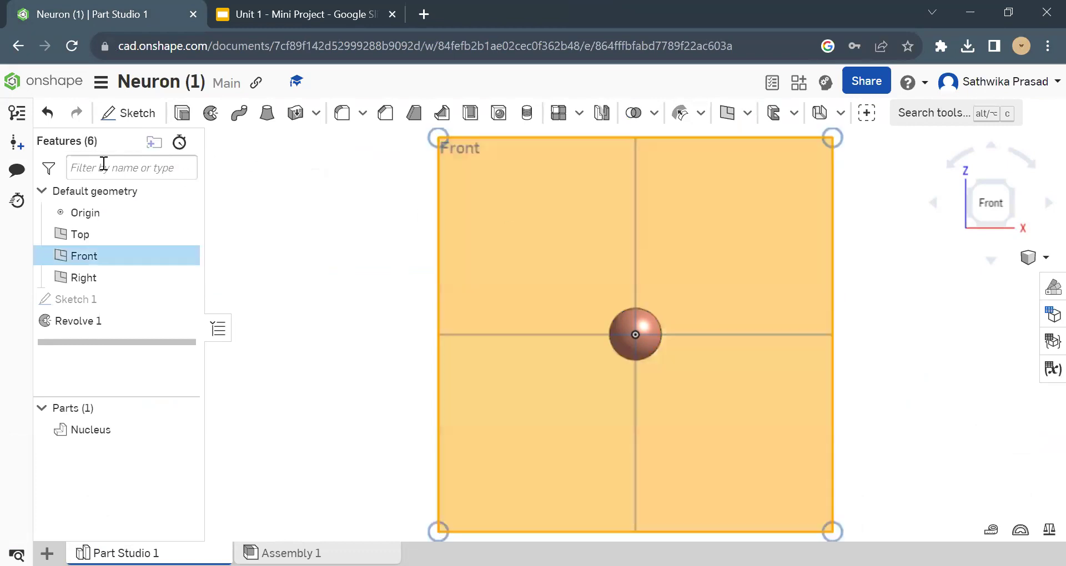
left_click(127, 121)
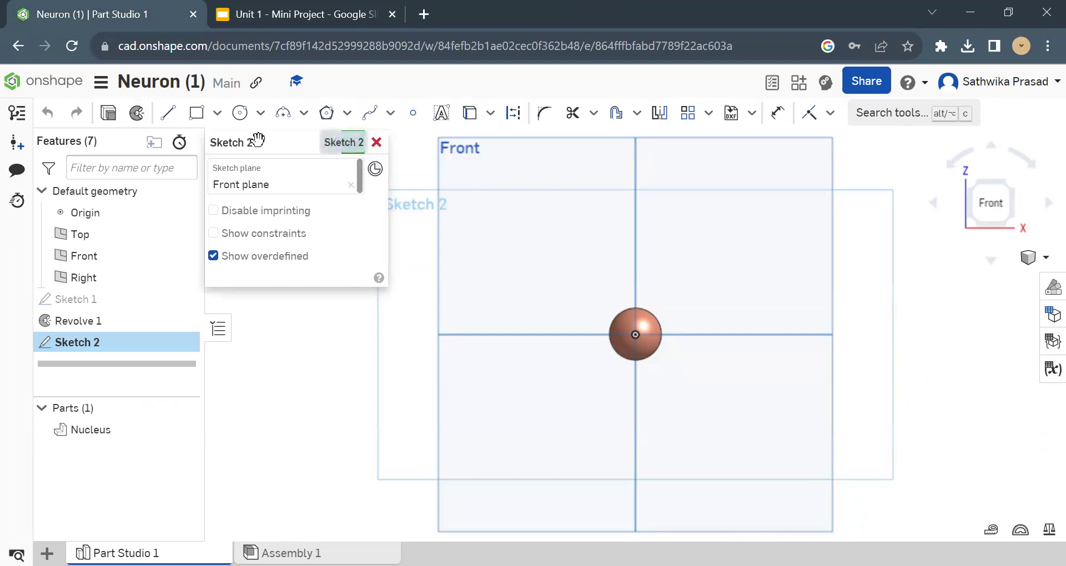
left_click(168, 114)
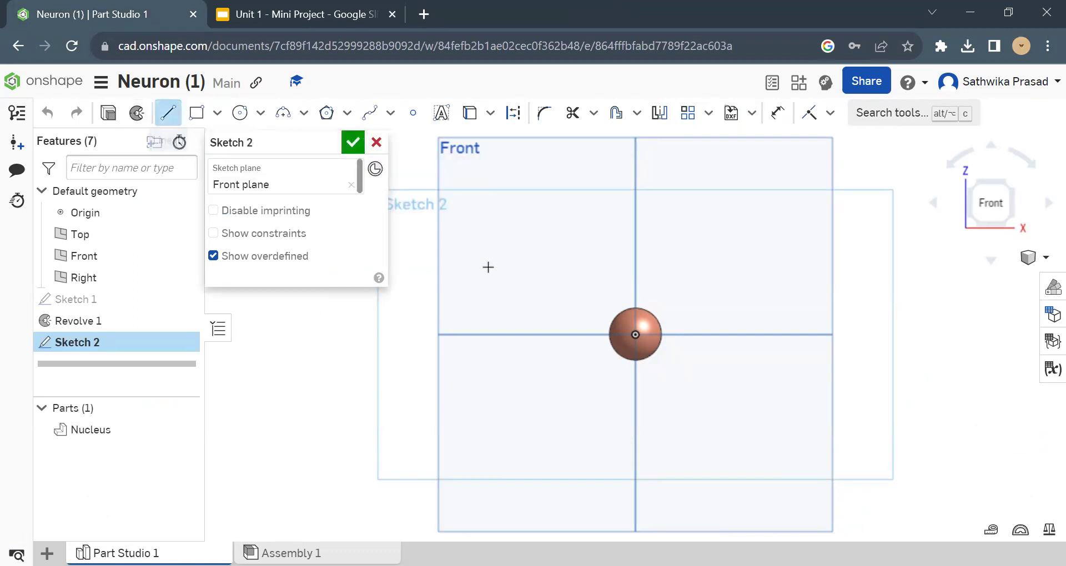
left_click(634, 267)
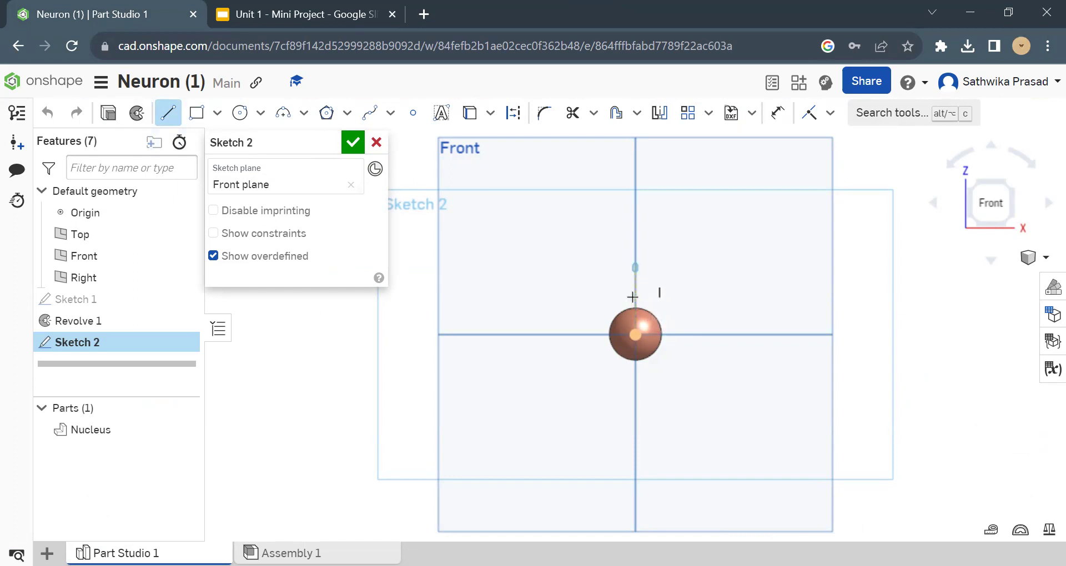
left_click(636, 412)
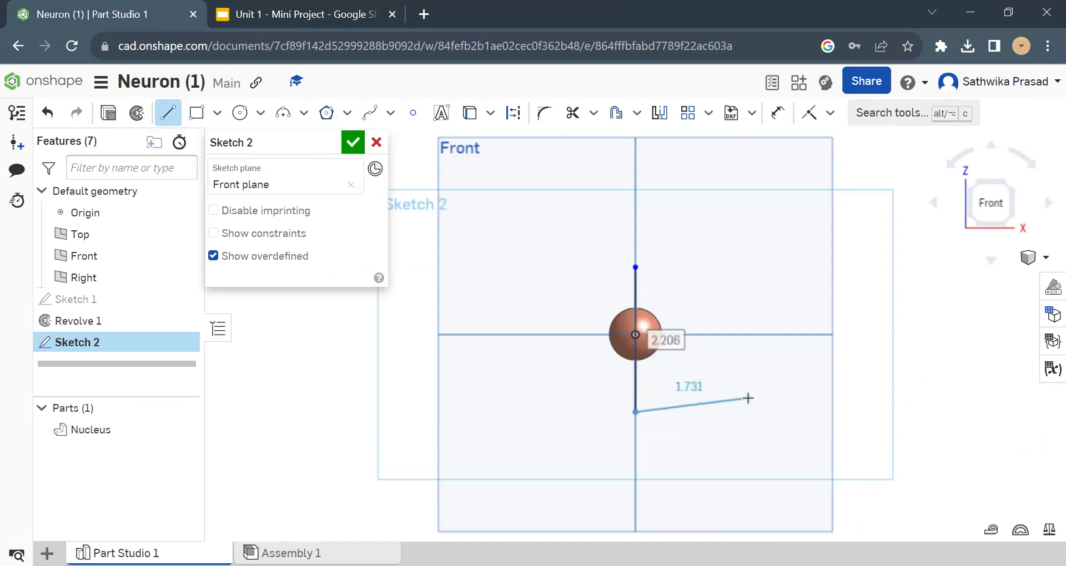
key("Escape")
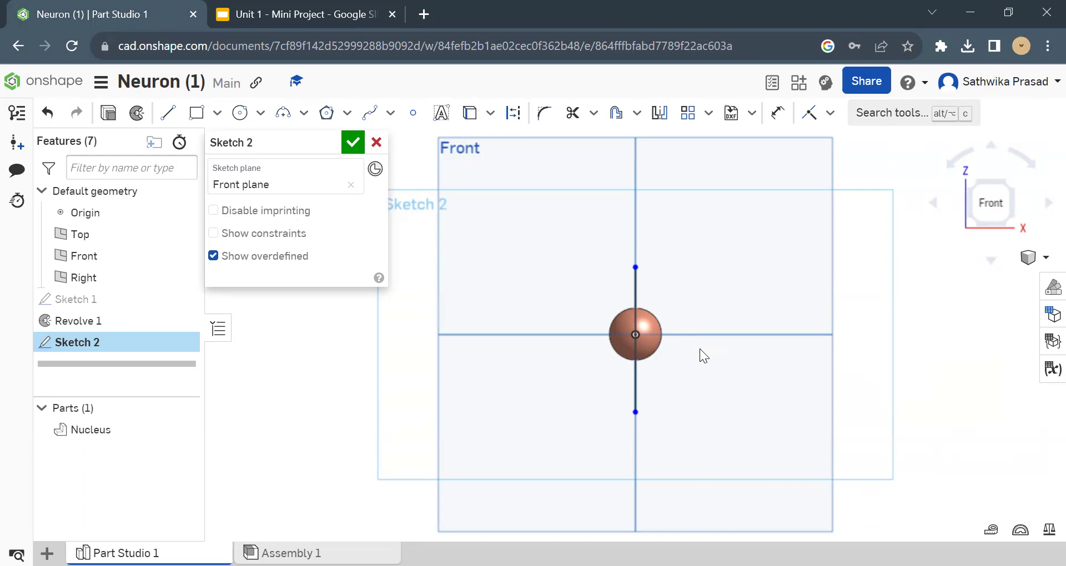
Draw a three-point arc joining the vertical line's two endpoints into a half circle on the positive X side
left_click(283, 112)
left_click(636, 268)
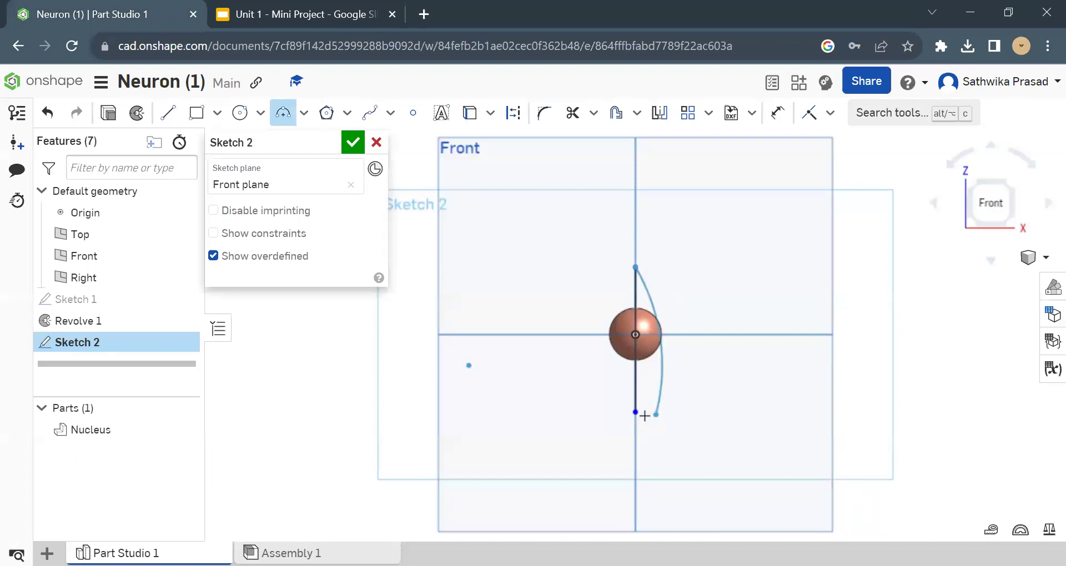
left_click(635, 413)
left_click(682, 333)
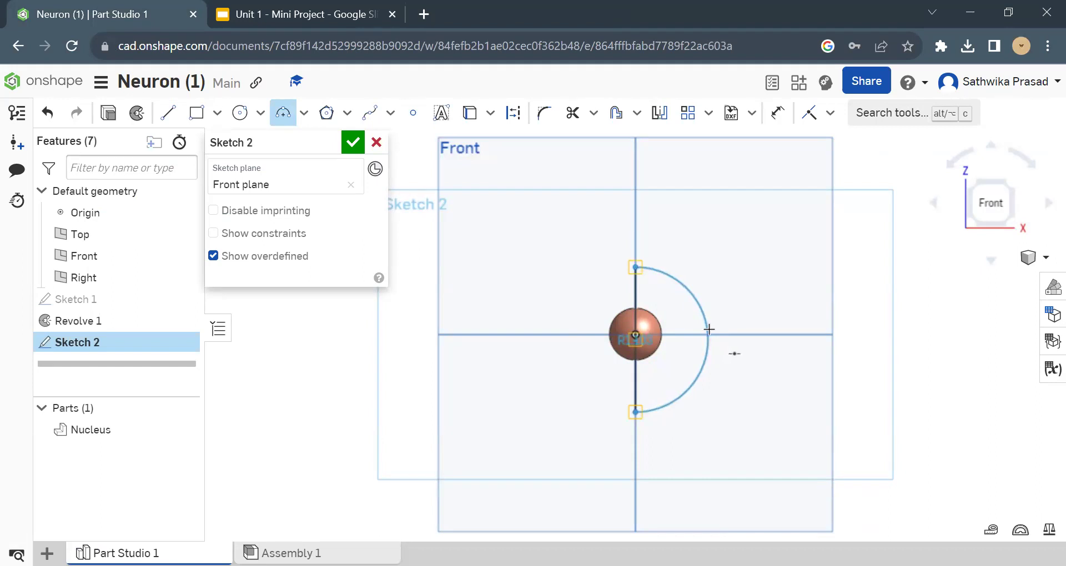
left_click(709, 329)
key("Escape")
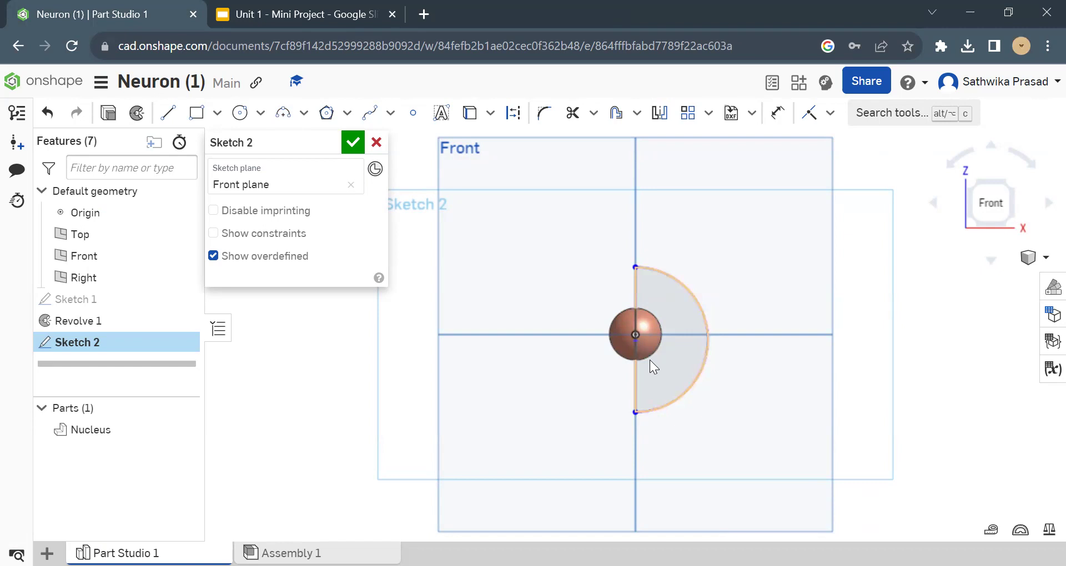
Make the half circle's centre point coincident with the origin and finish the sketch
scroll(646, 336, "up", 10)
scroll(647, 336, "down", 7)
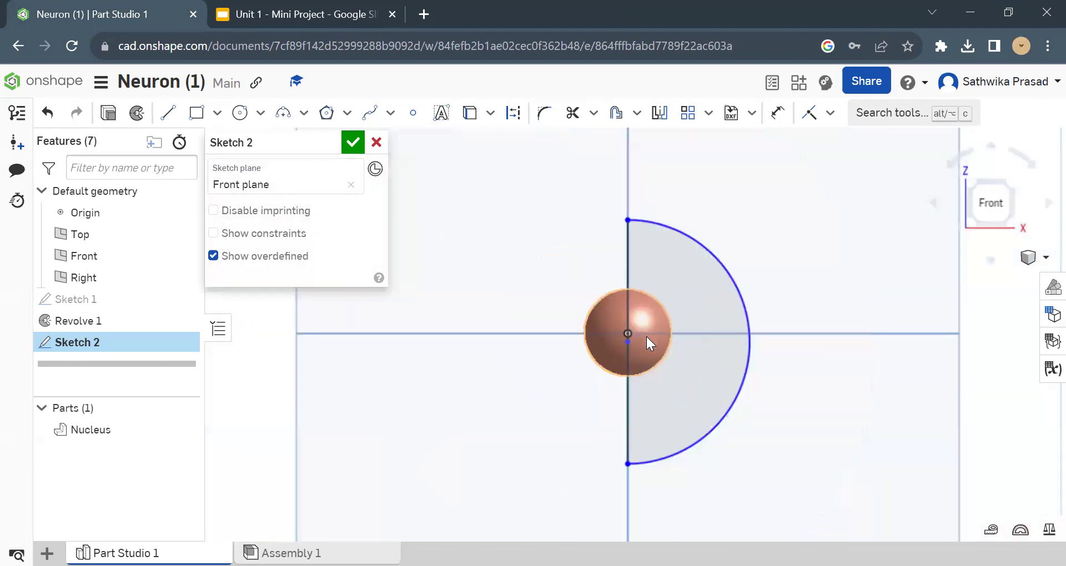
scroll(646, 337, "up", 5)
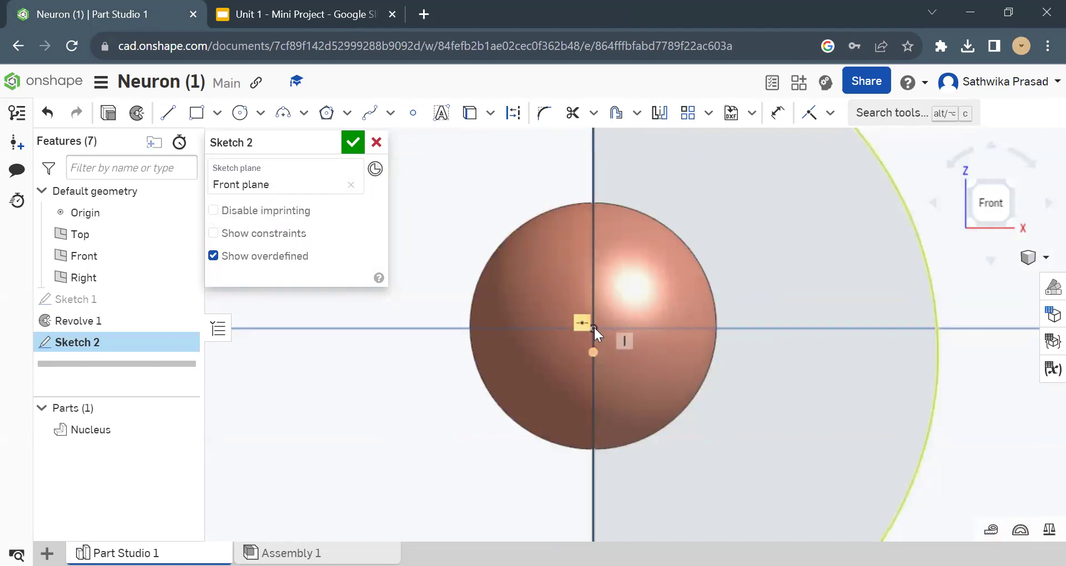
scroll(595, 318, "down", 8)
scroll(595, 318, "up", 4)
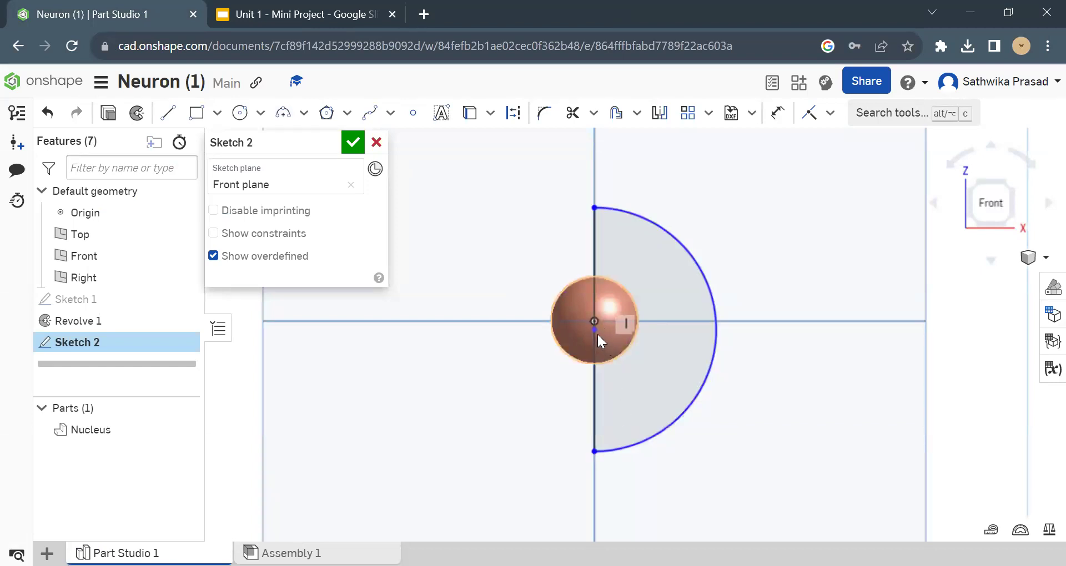
left_click(597, 309)
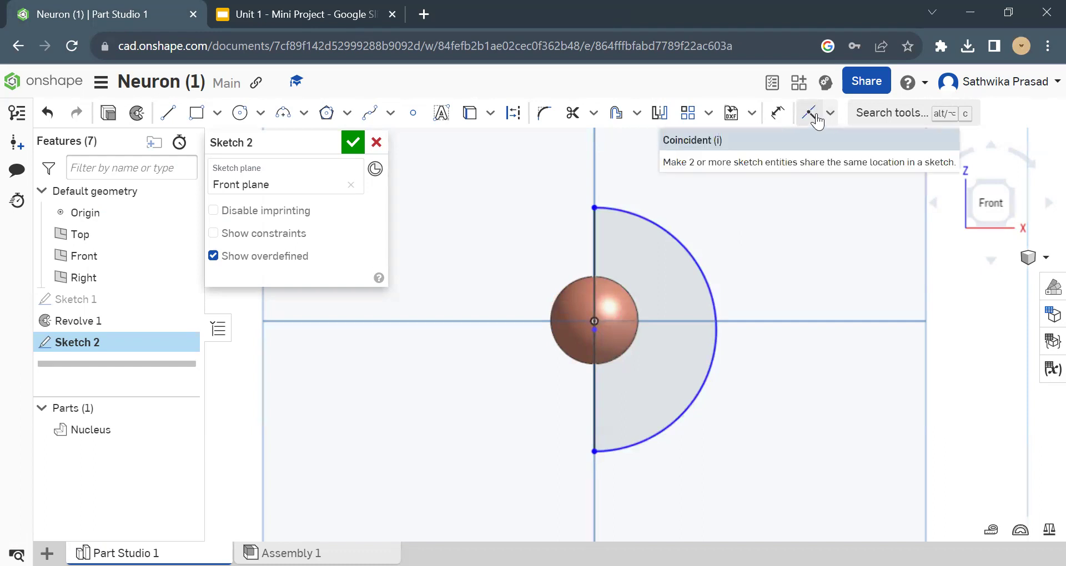
left_click(813, 120)
left_click(594, 329)
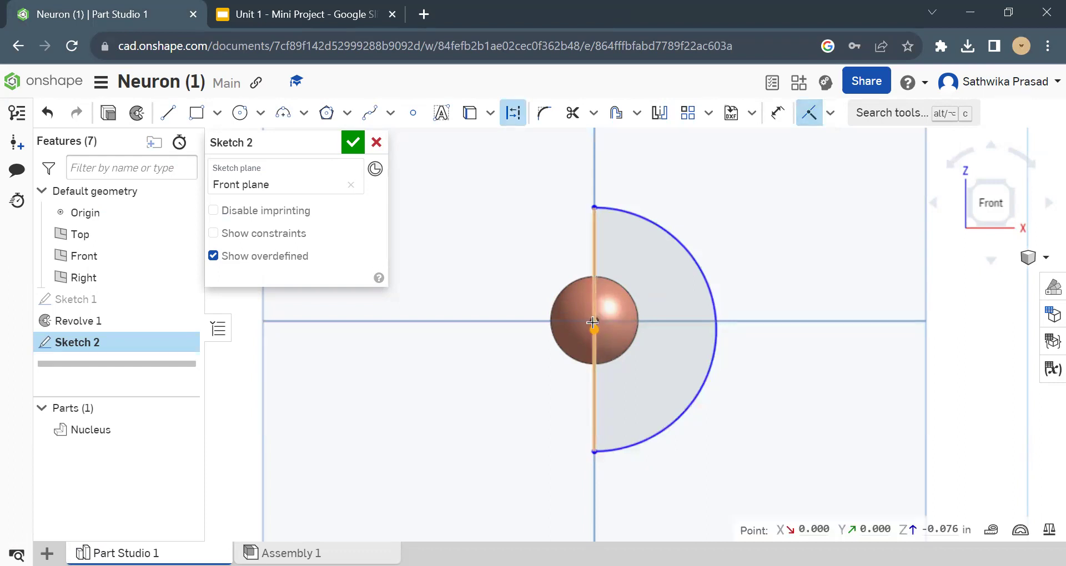
left_click(596, 319)
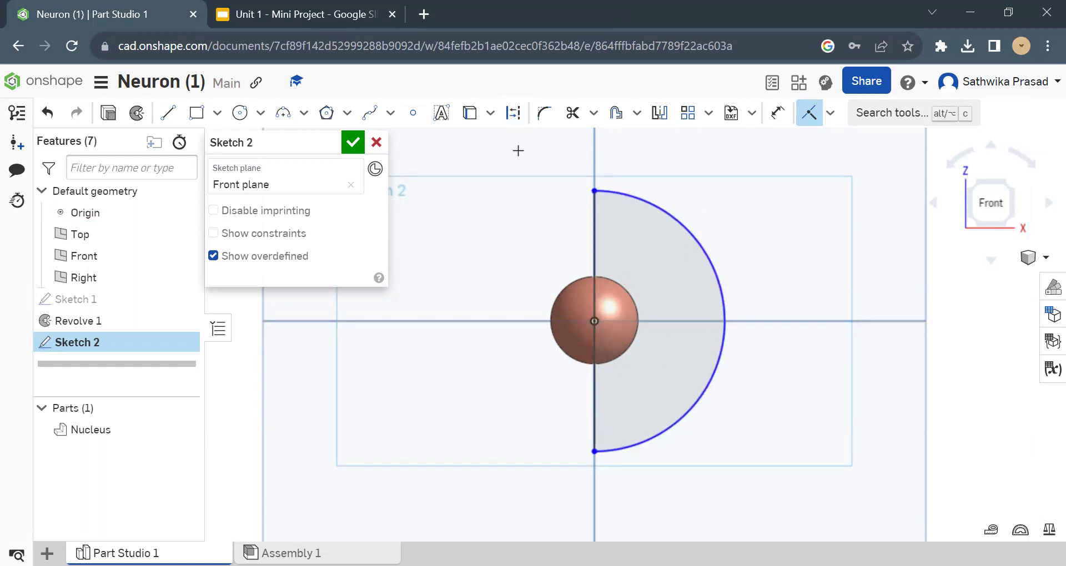
left_click(815, 113)
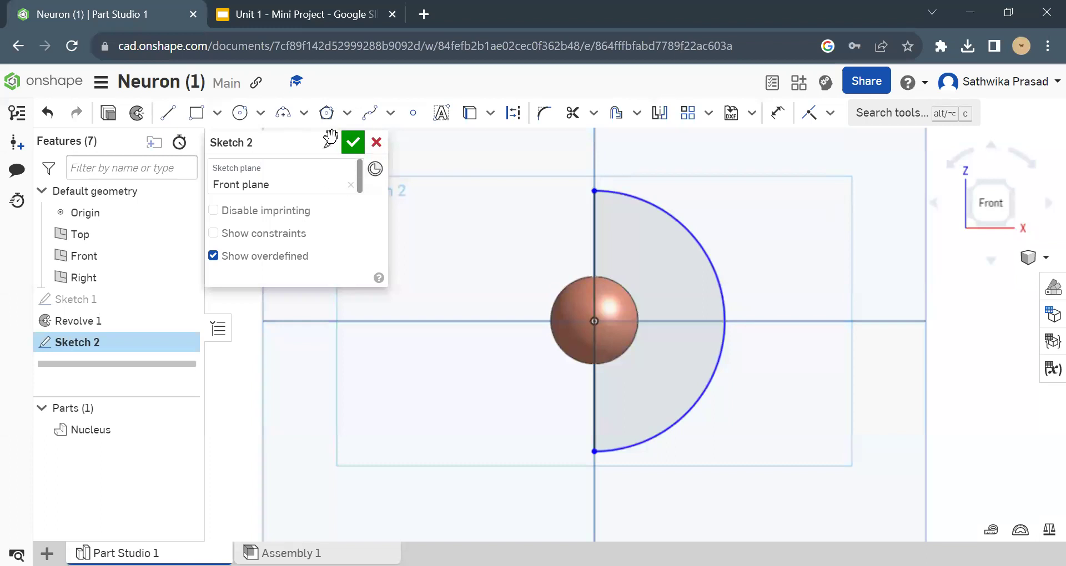
left_click(352, 143)
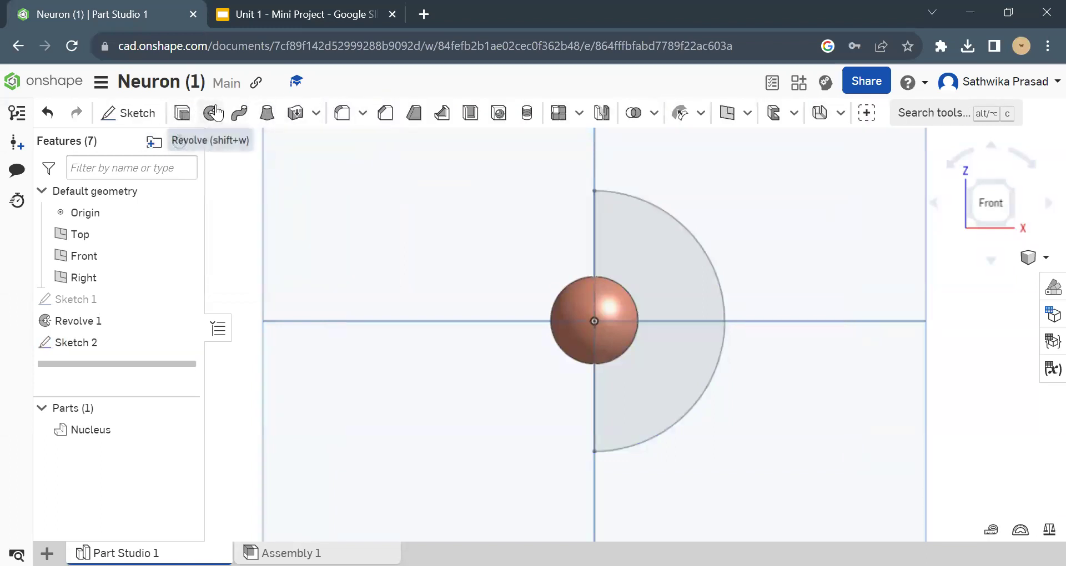
Revolve the half circle fully around its straight edge as a new solid part, separate from the nucleus
left_click(210, 114)
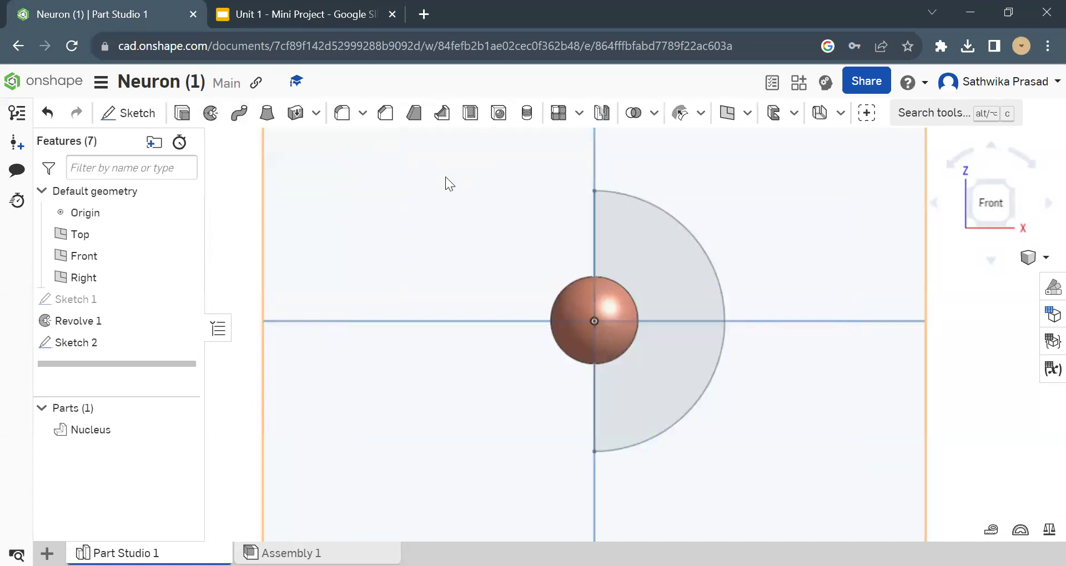
left_click(685, 270)
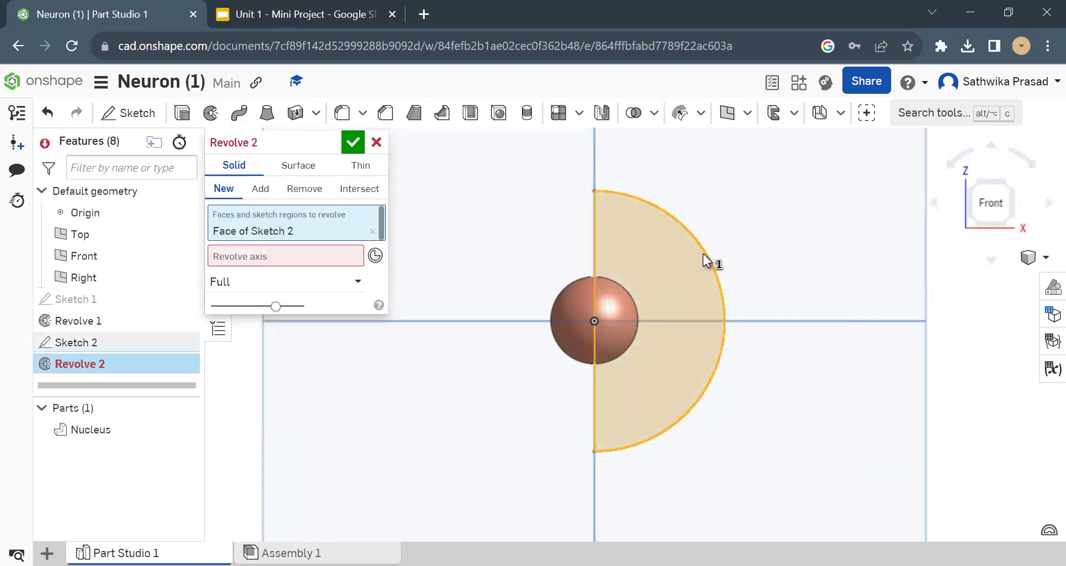
left_click(286, 254)
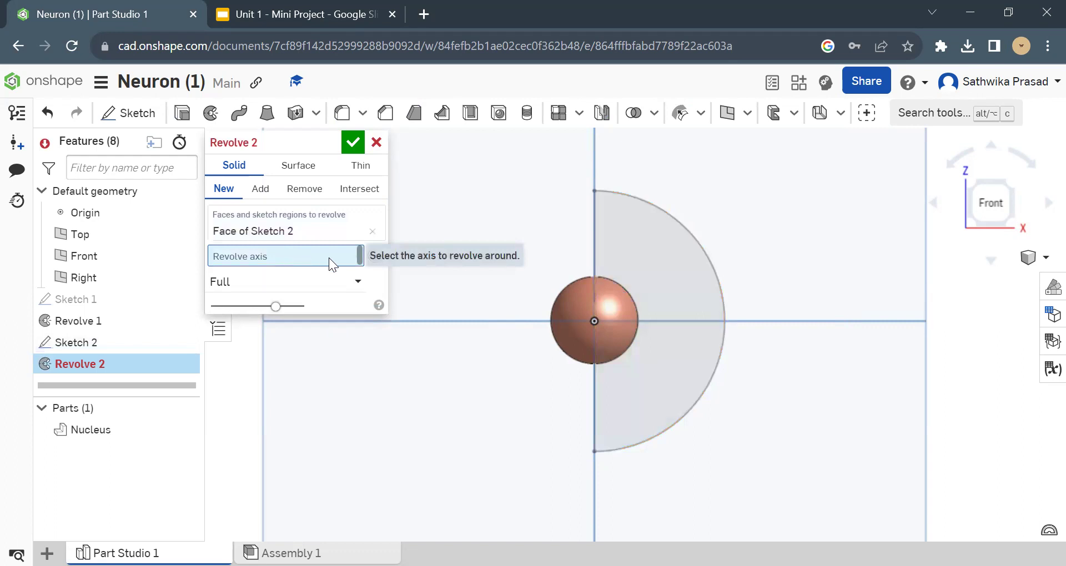
left_click(592, 237)
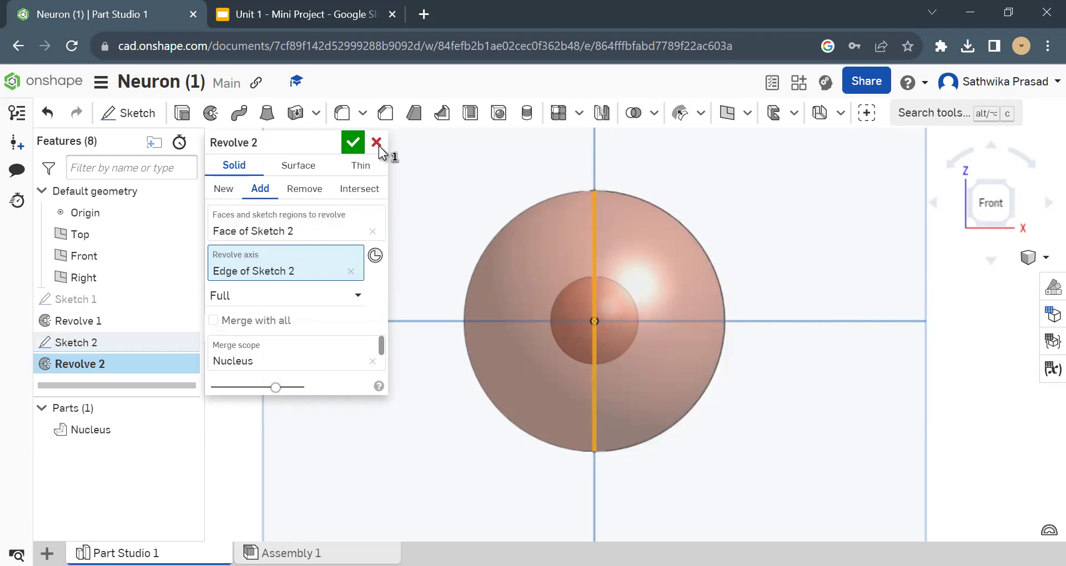
left_click(366, 169)
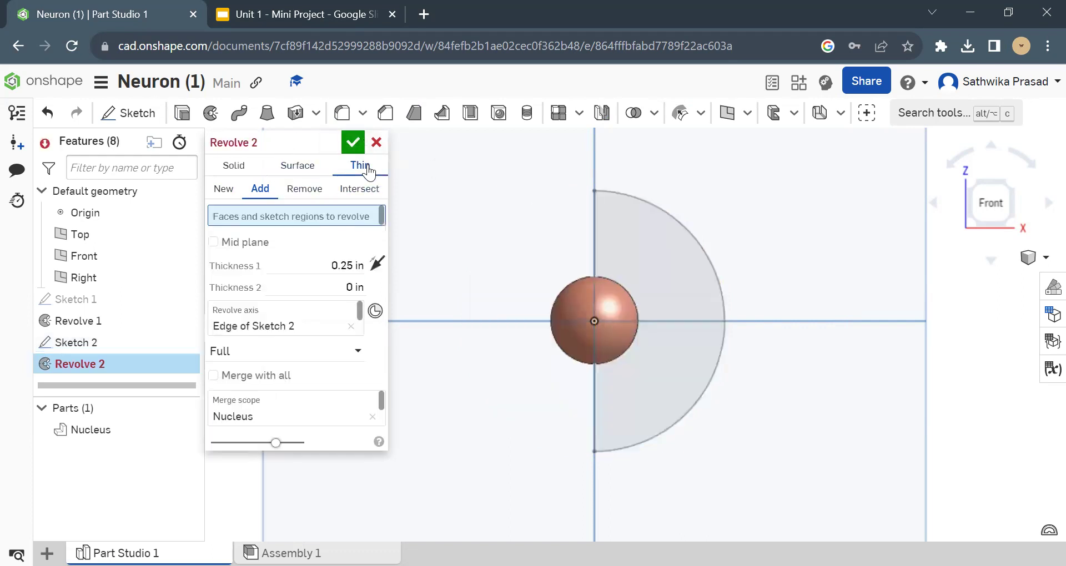
left_click(234, 165)
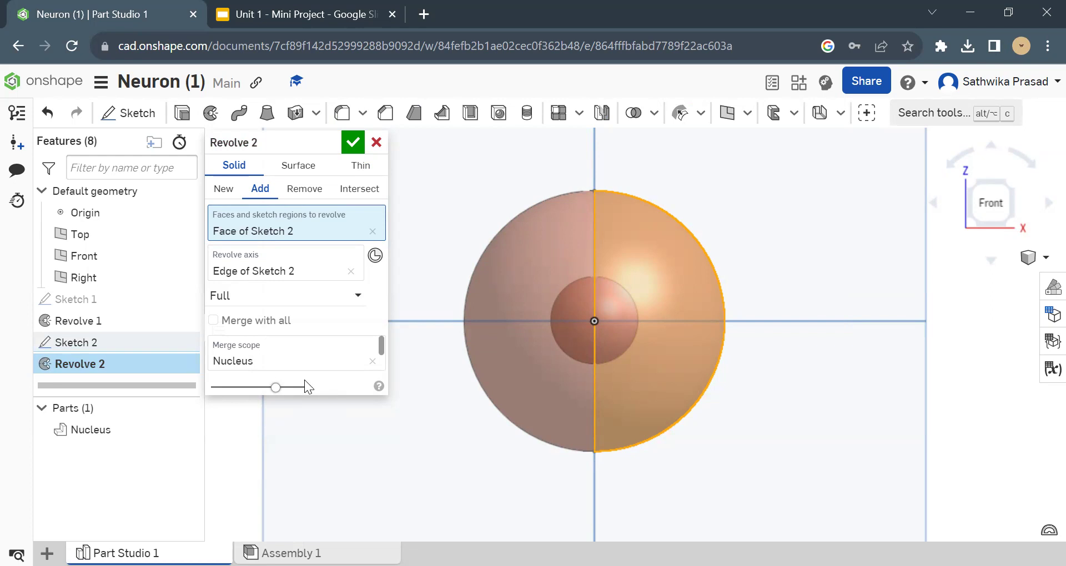
left_click(214, 189)
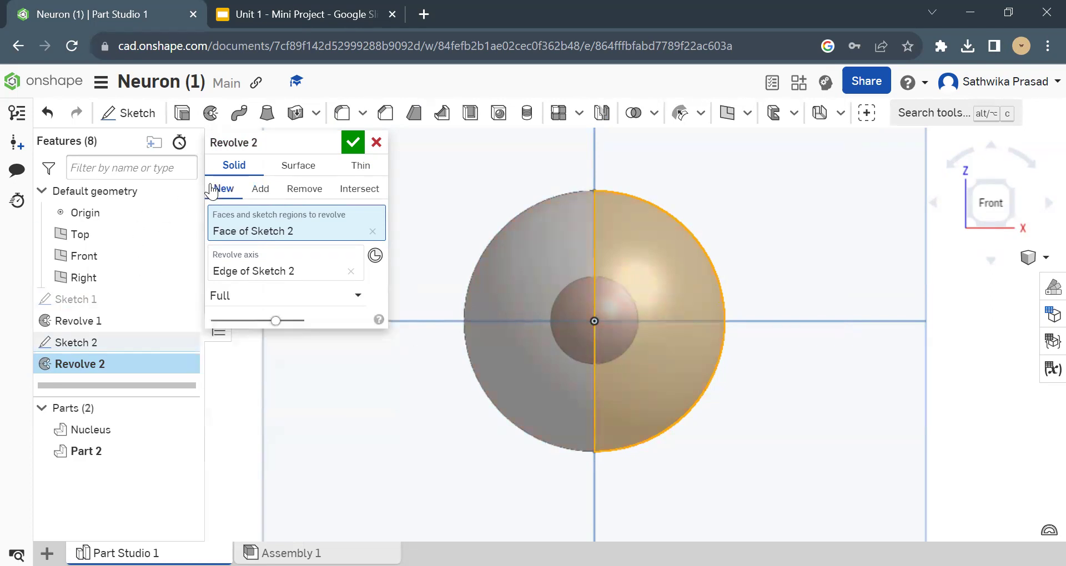
left_click(353, 143)
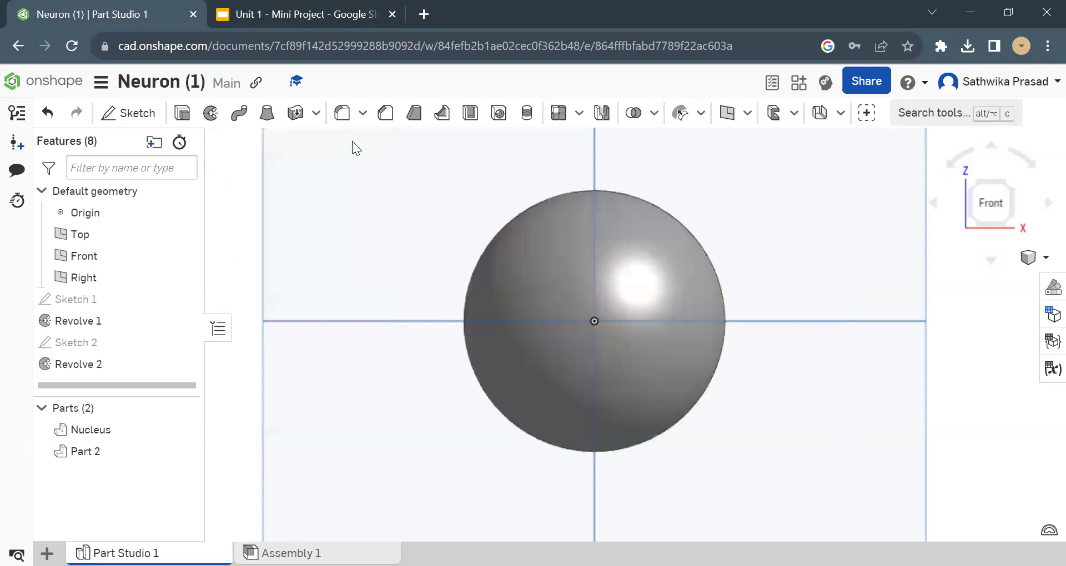
Preview the outer sphere as transparent with distance expansion to inspect the nucleus inside, and close the preview
right_click(135, 451)
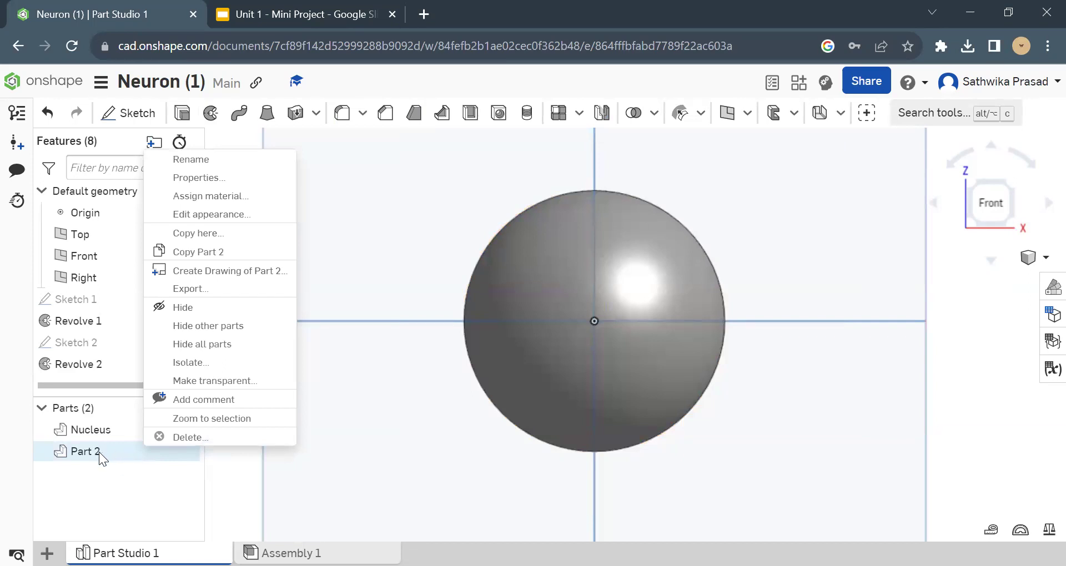
left_click(213, 382)
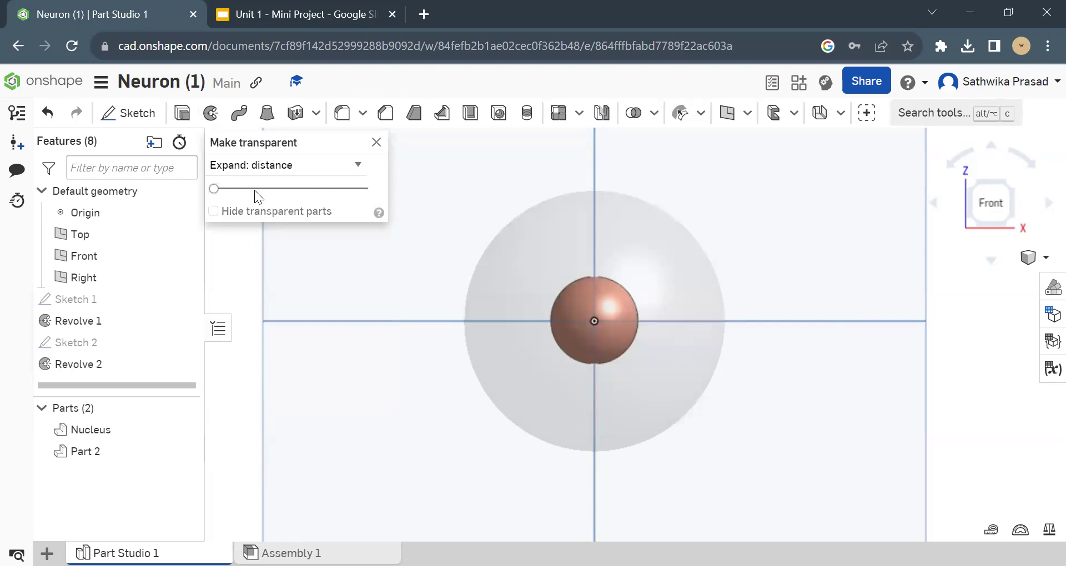
left_click(291, 166)
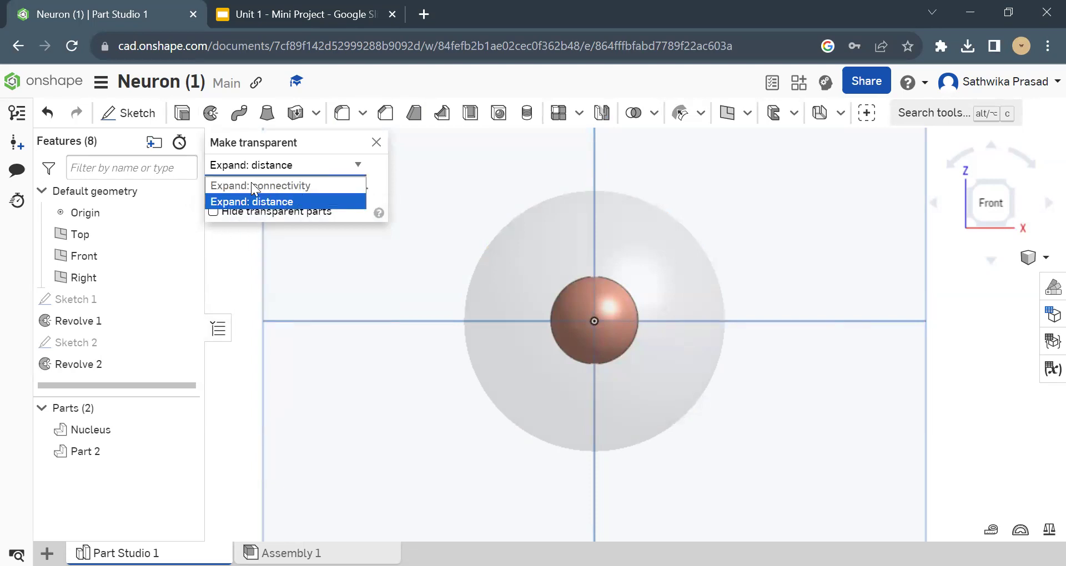
left_click(228, 201)
mouse_move(219, 189)
left_mouse_down()
mouse_move(357, 194)
mouse_move(222, 197)
left_mouse_up()
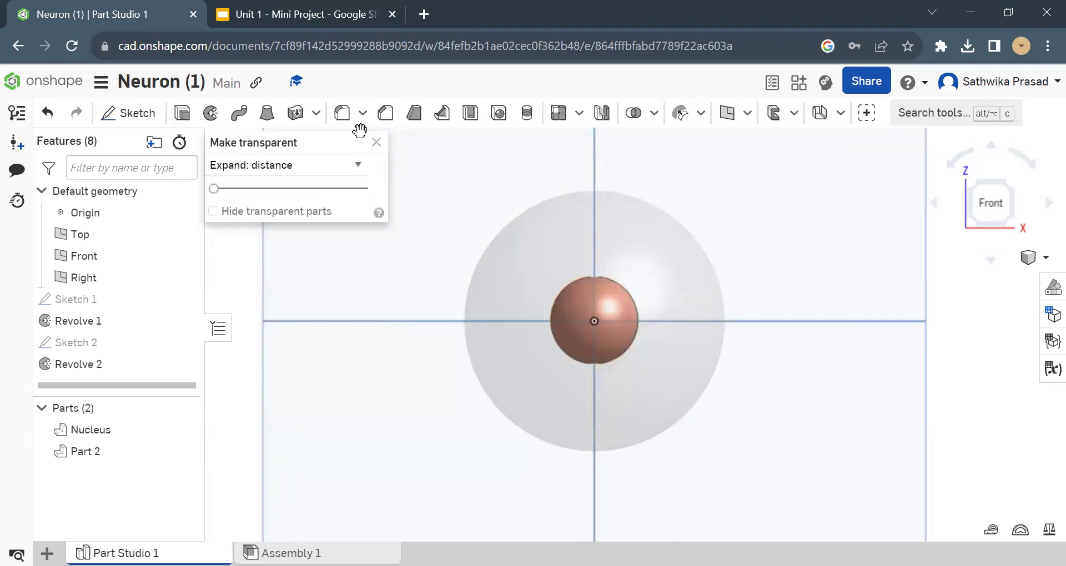
left_click(376, 142)
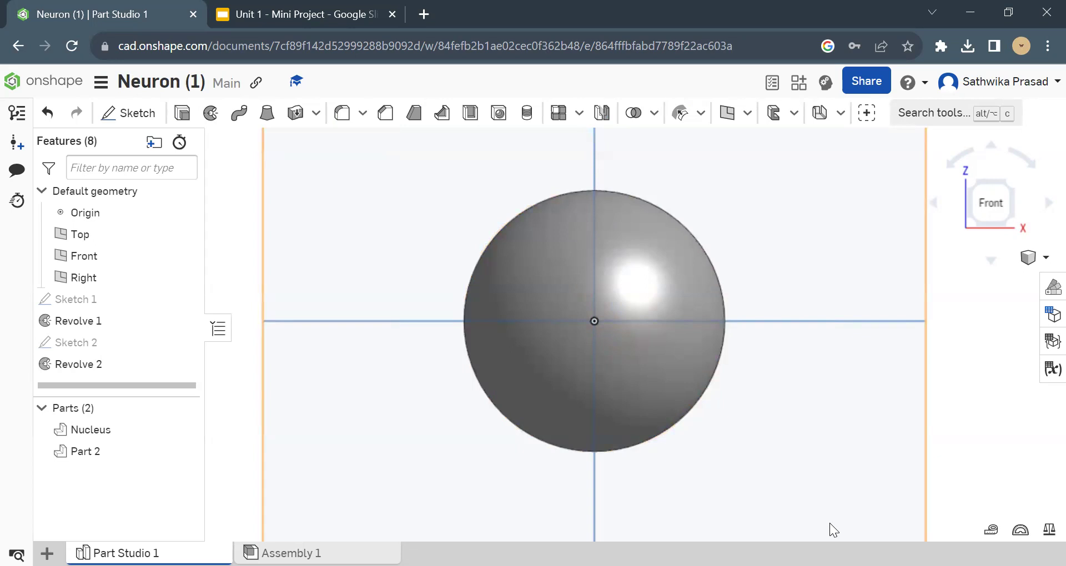
right_click(116, 447)
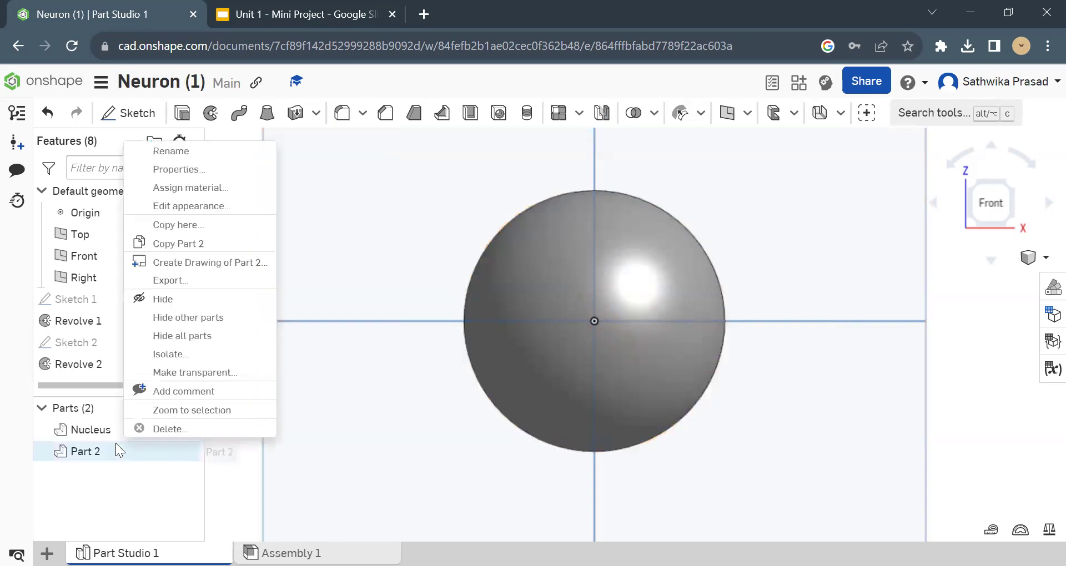
left_click(189, 373)
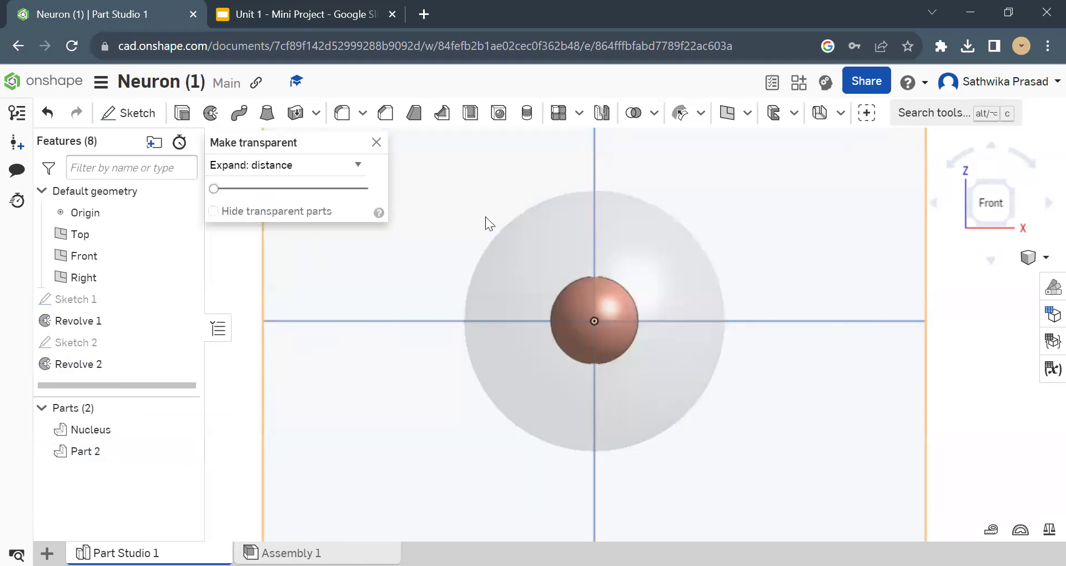
left_click(373, 144)
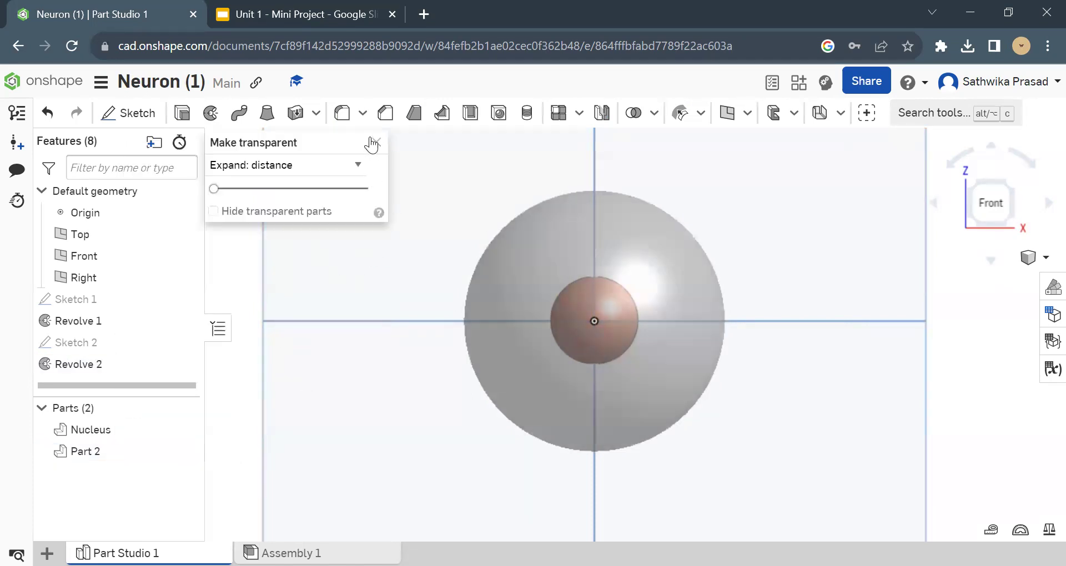
Rename the outer sphere part as Cytoplasm
right_click(105, 448)
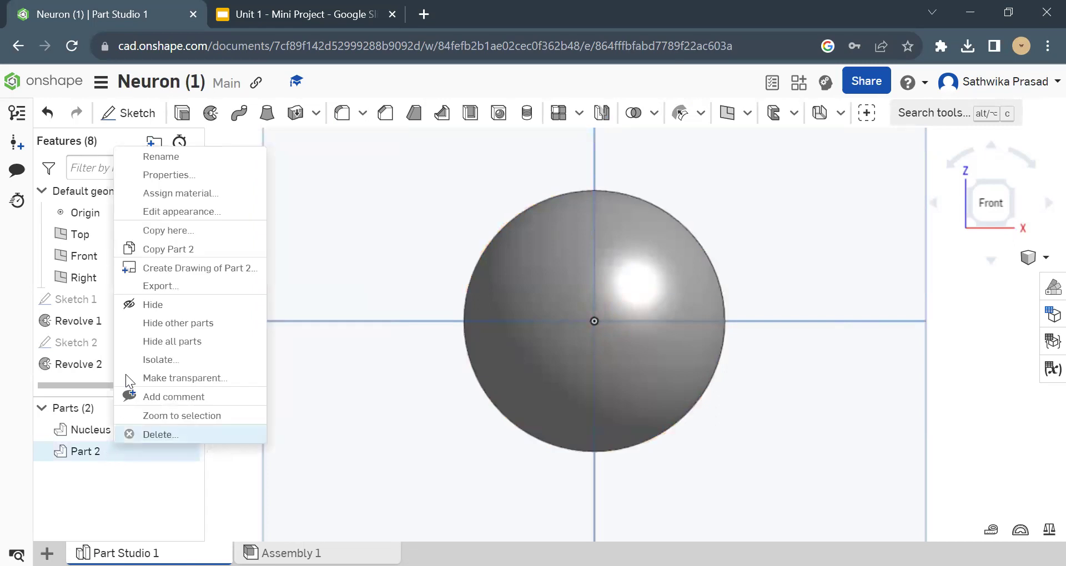
left_click(156, 148)
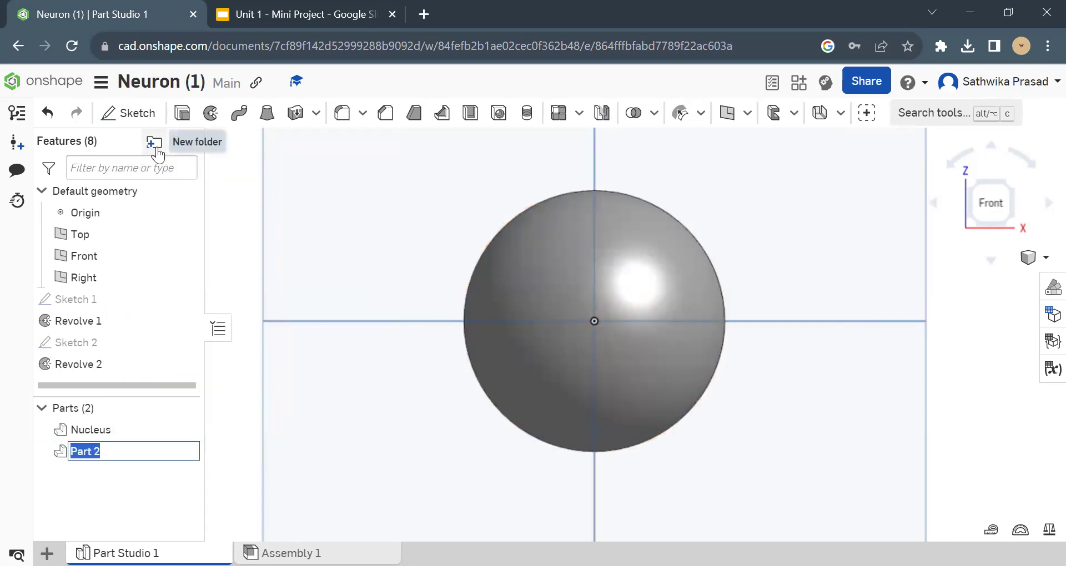
type("Cytoplasm")
key("Return")
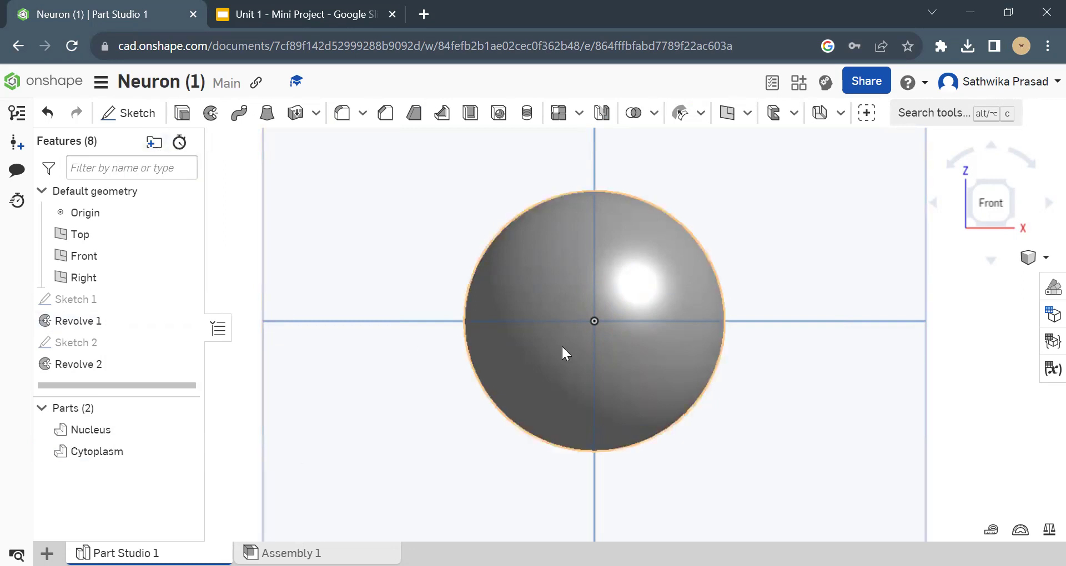
Set the view to isometric and hide the default Top, Front and Right planes
left_click(1027, 257)
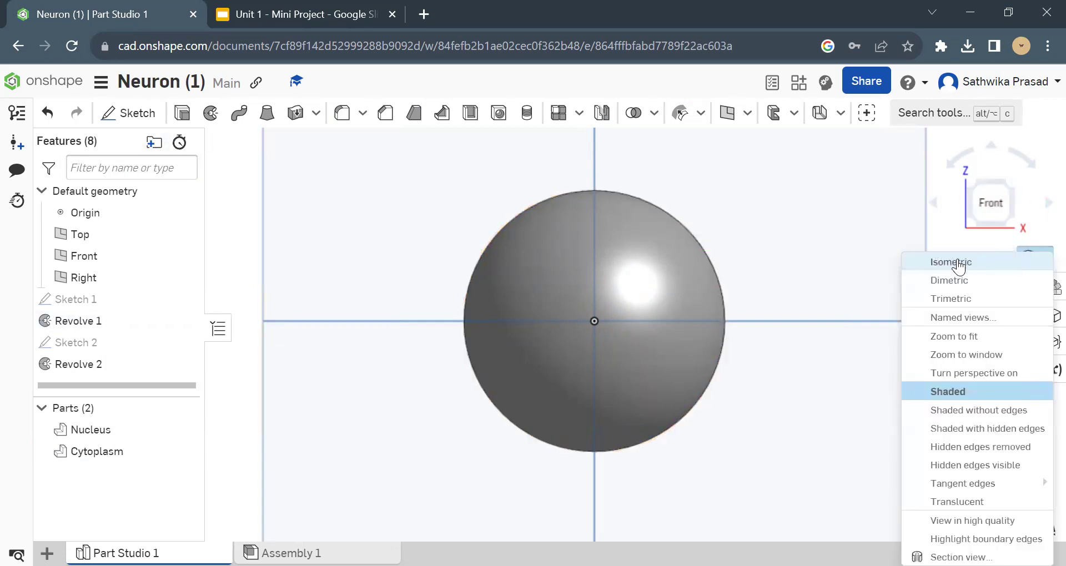
left_click(956, 260)
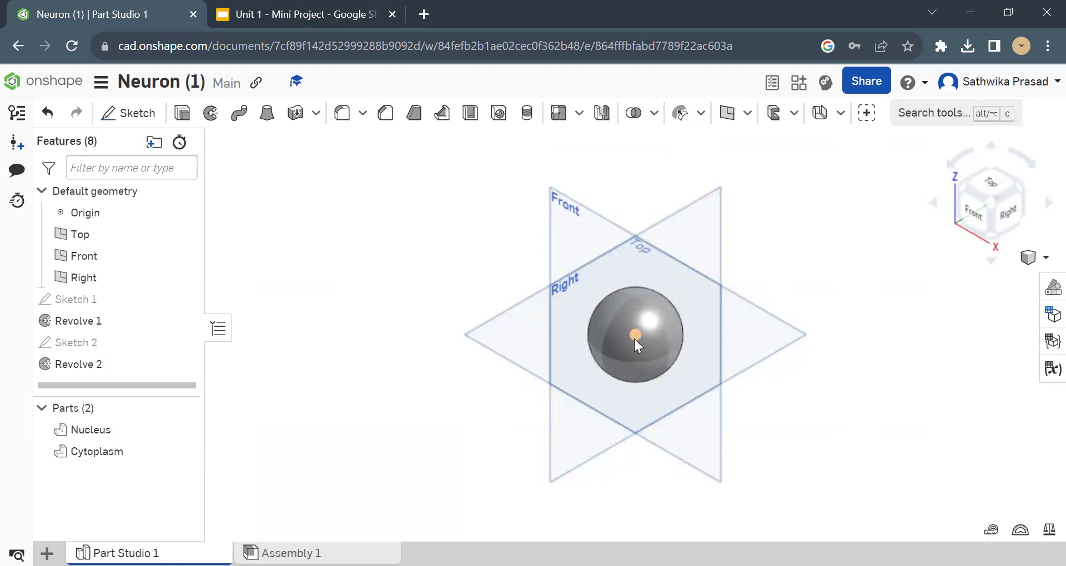
key("p")
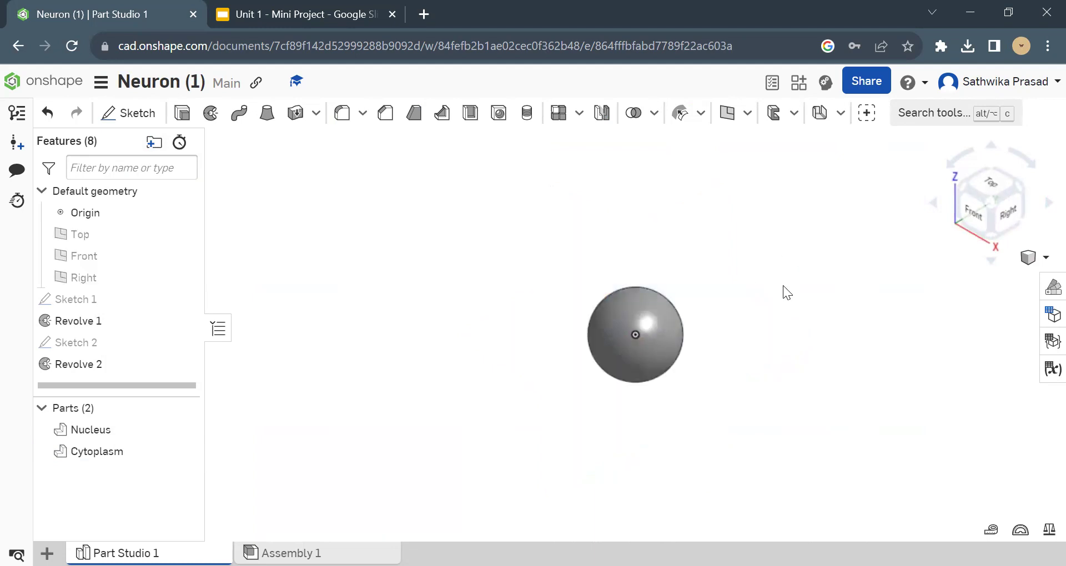
key("p")
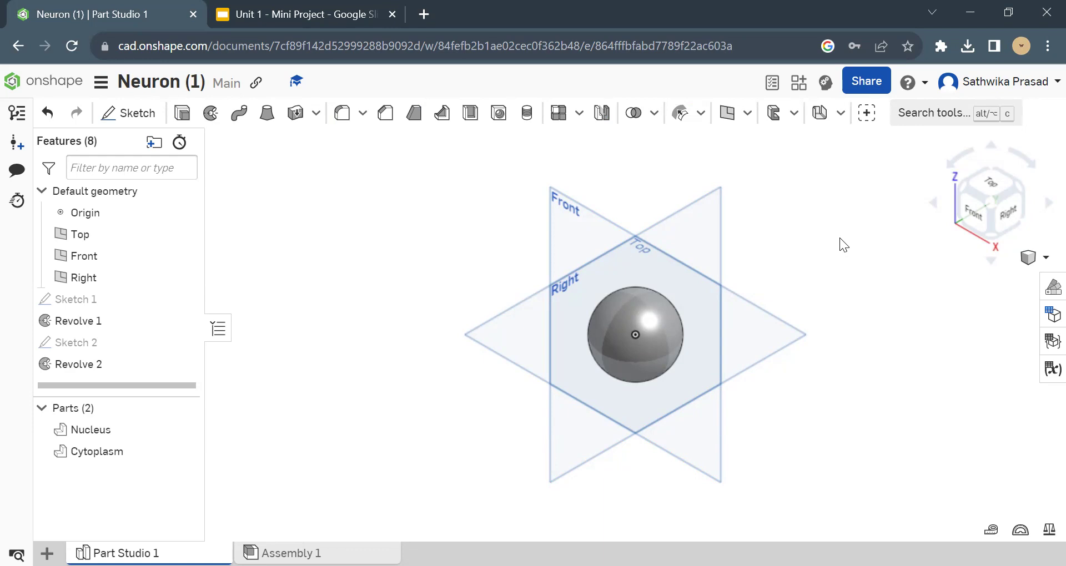
key("p")
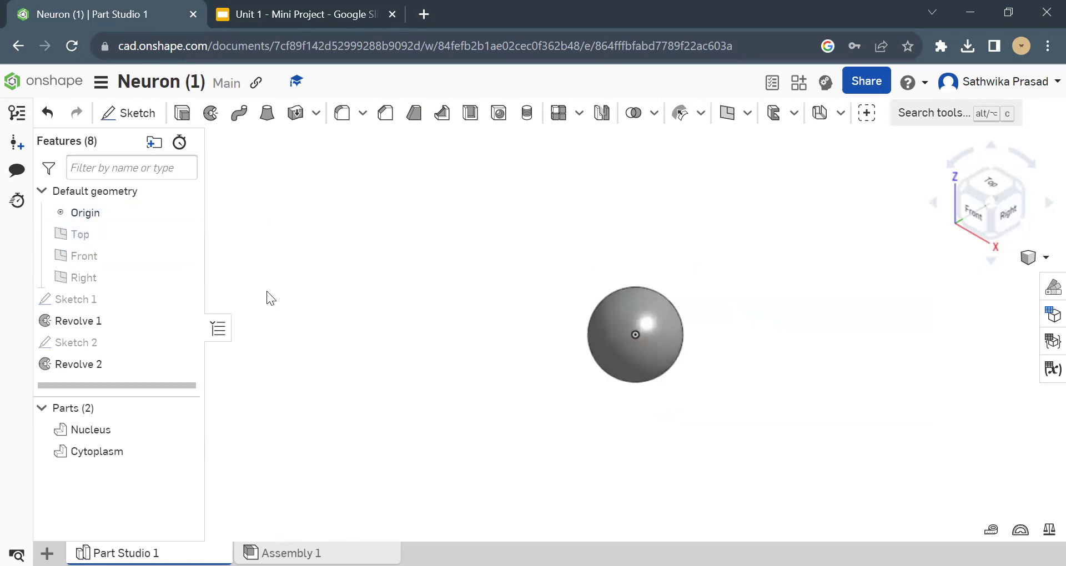
key("p")
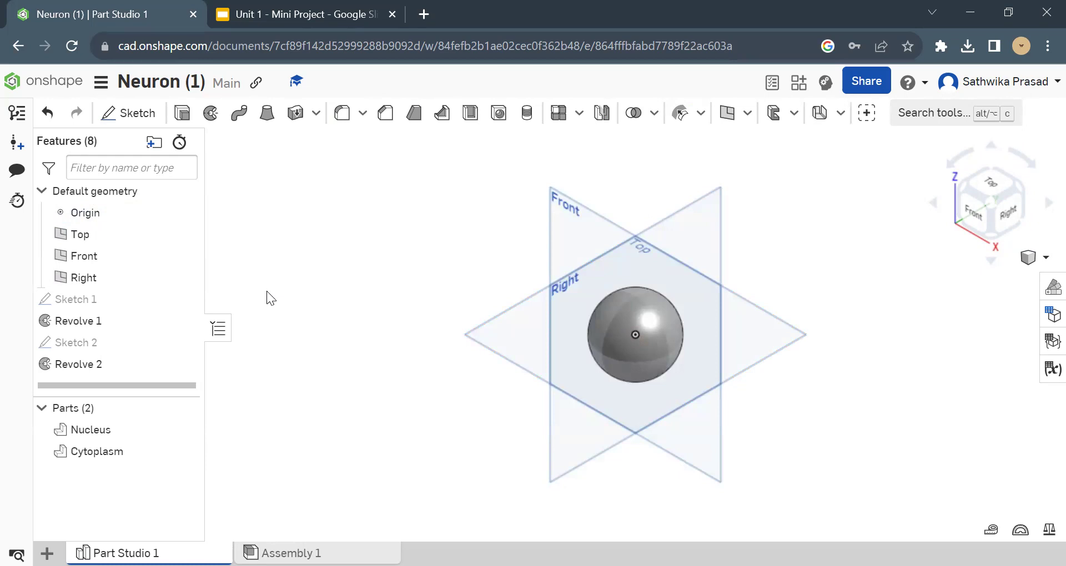
key("p")
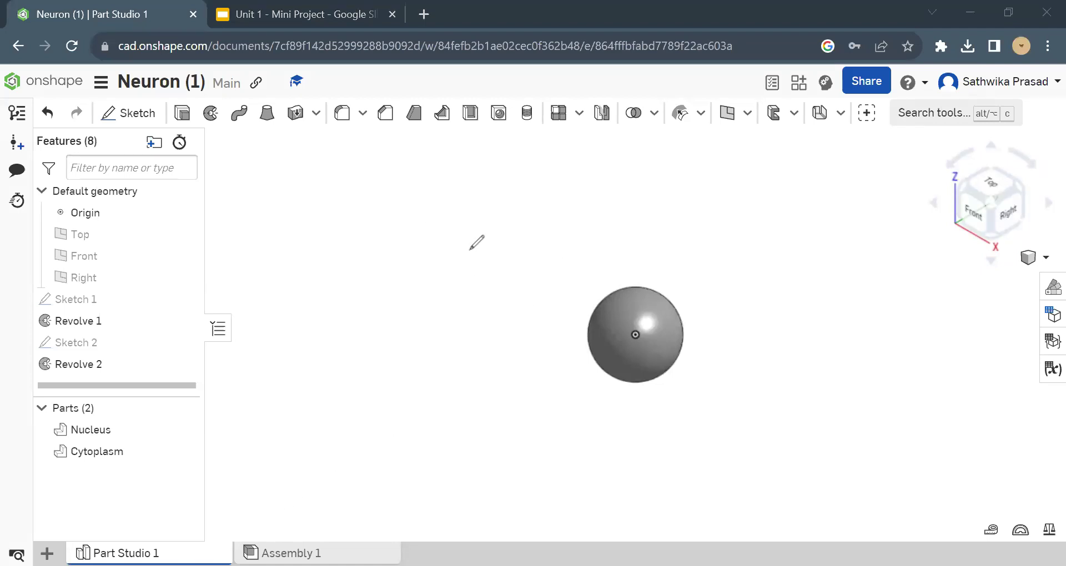
left_click_drag(470, 250, 473, 255)
mouse_move(519, 250)
left_mouse_down()
mouse_move(539, 243)
mouse_move(526, 232)
mouse_move(547, 223)
mouse_move(519, 230)
left_mouse_up()
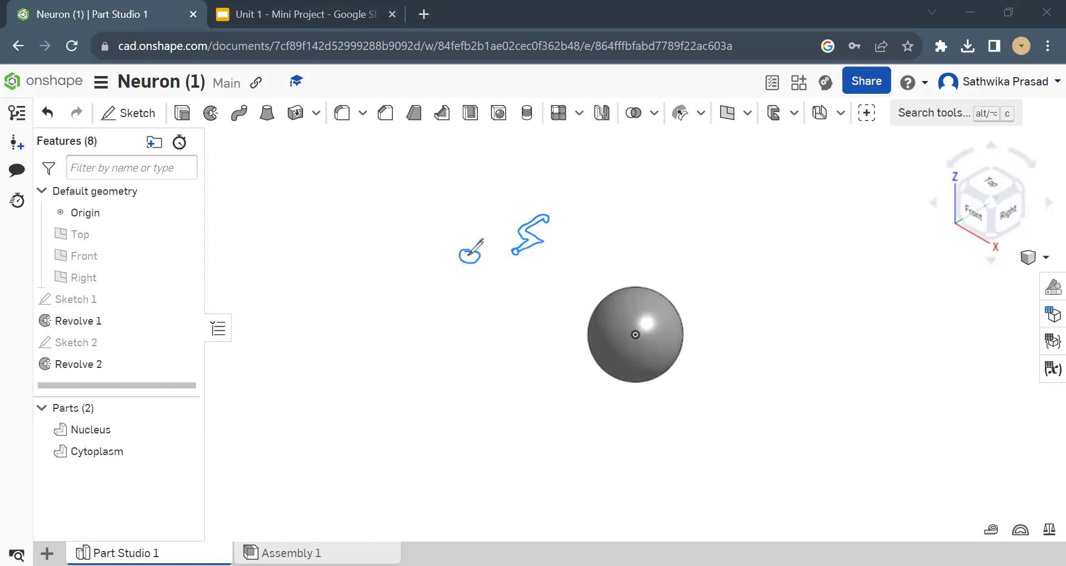
left_click_drag(472, 225, 465, 238)
left_click_drag(479, 250, 482, 218)
left_click_drag(483, 216, 485, 214)
left_click_drag(497, 228, 513, 225)
key("e")
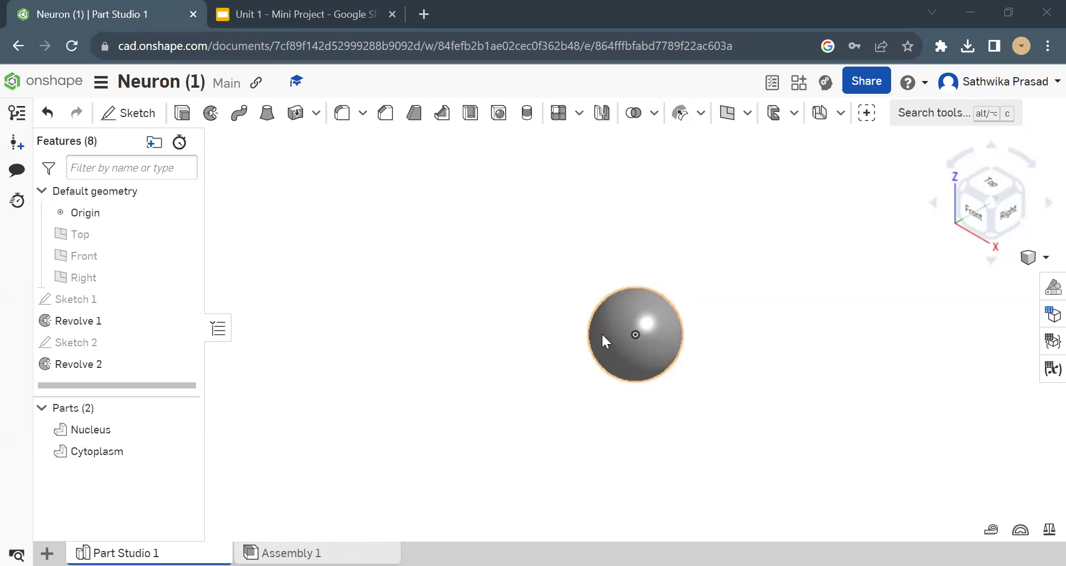
Create a plane offset 1.17 in from the Front plane, toward the front side of the cytoplasm sphere
left_click(151, 257)
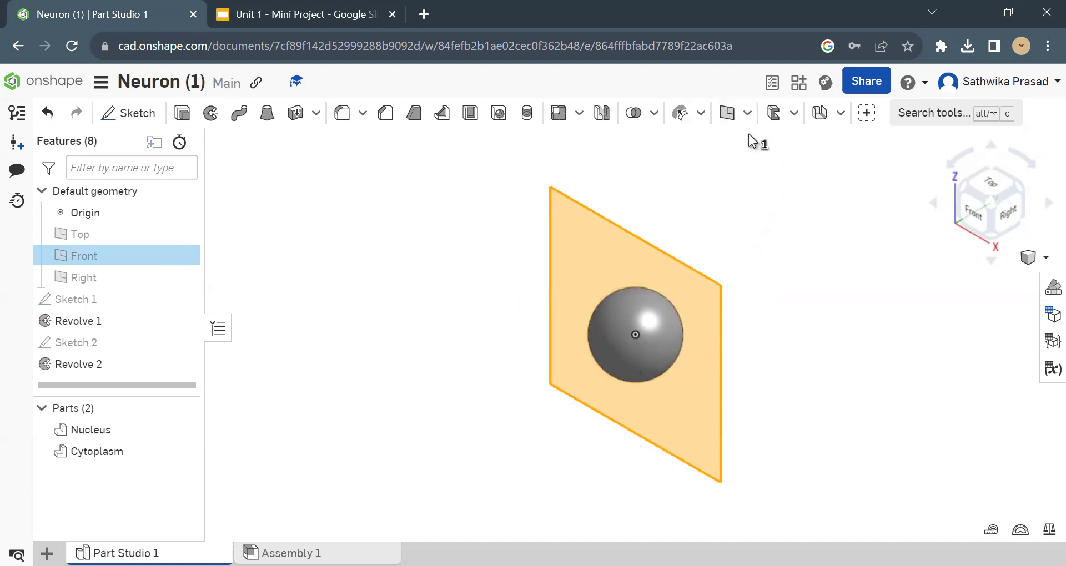
left_click(722, 113)
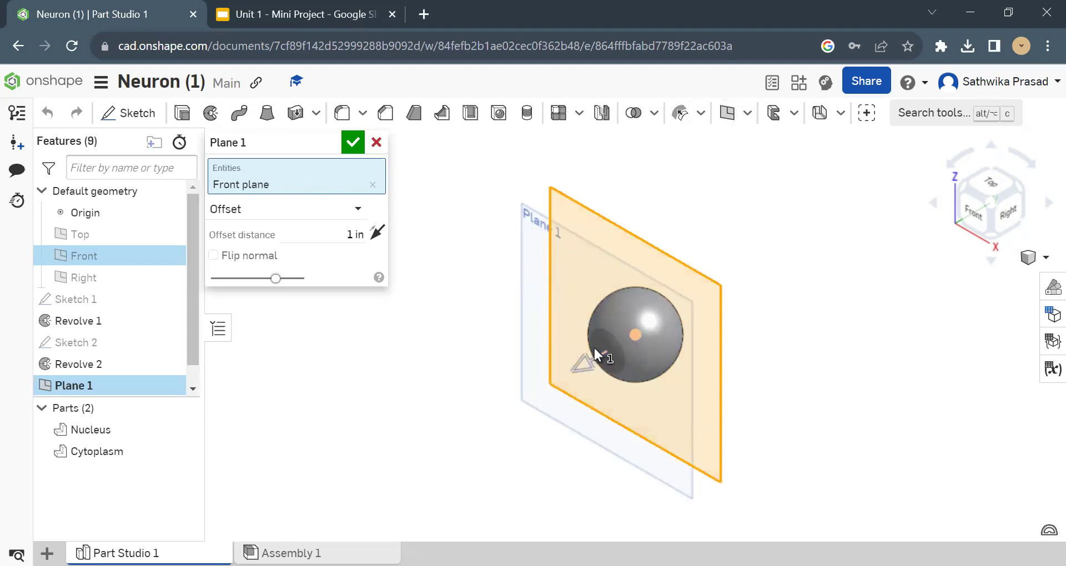
left_click(972, 223)
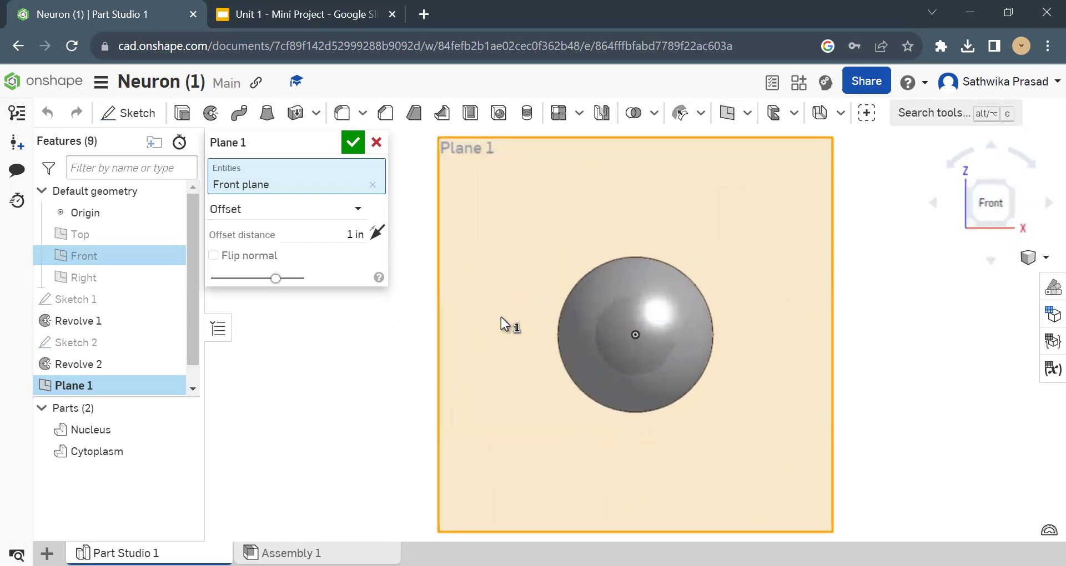
left_click(1027, 257)
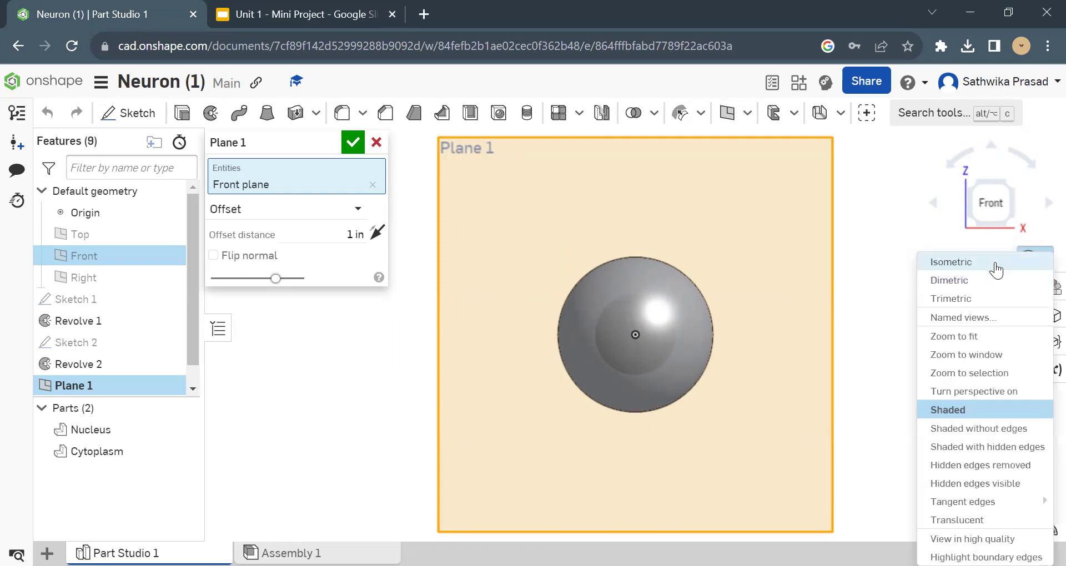
left_click(996, 267)
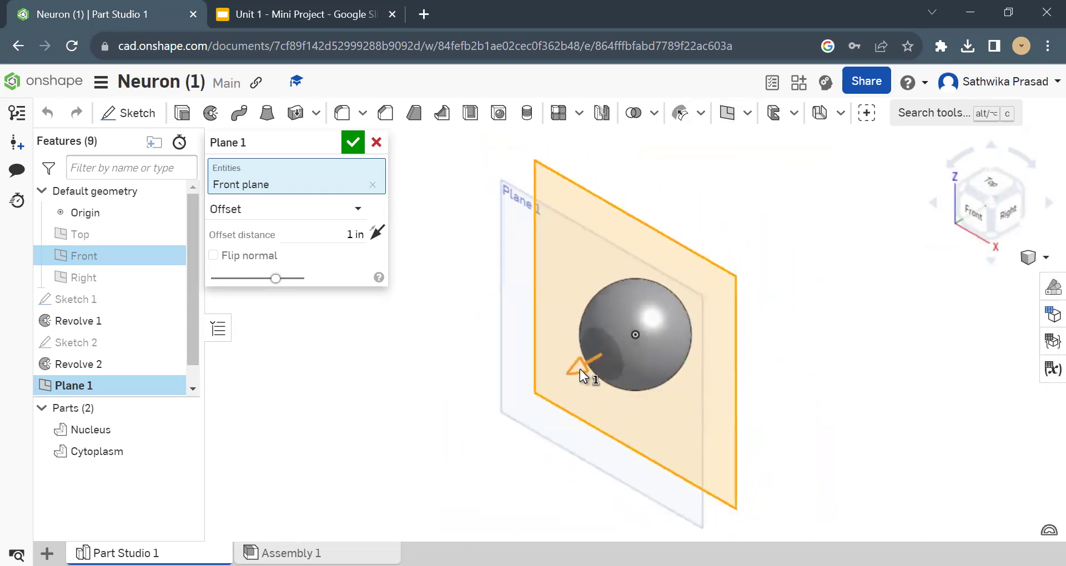
left_click_drag(578, 369, 575, 372)
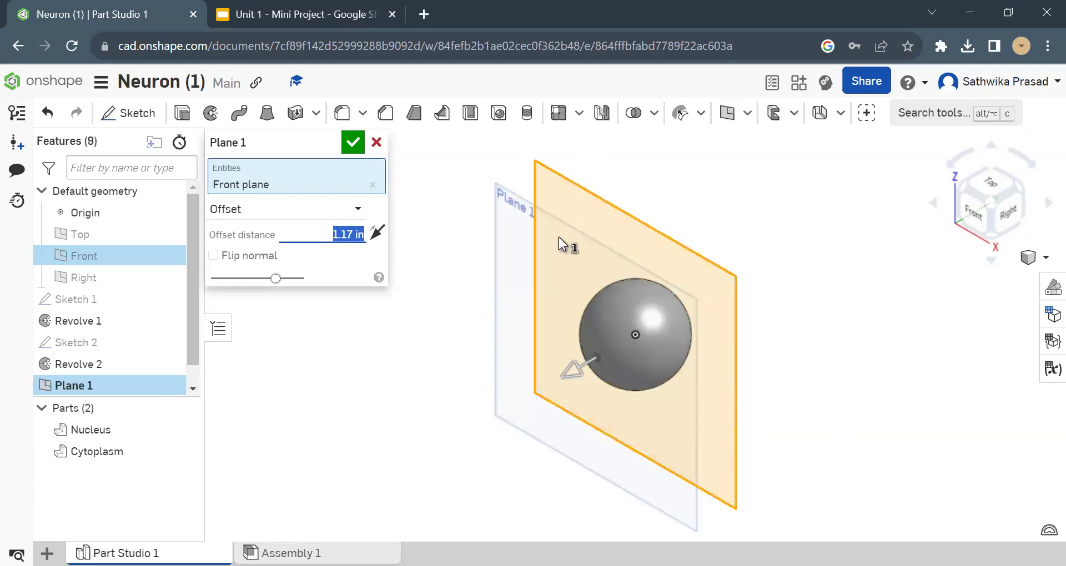
left_click(353, 143)
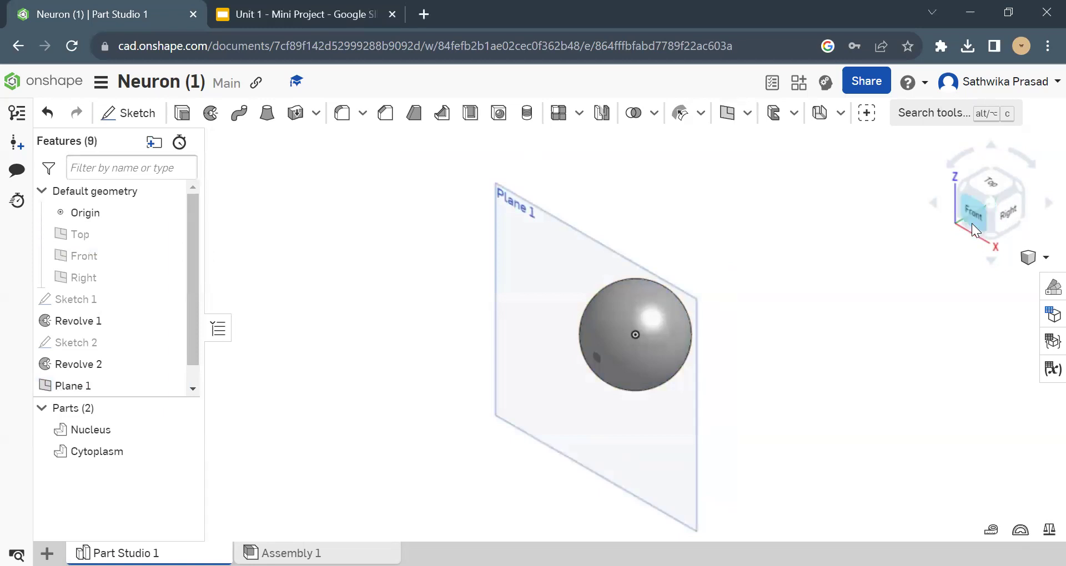
Sketch a circle about 0.215 in in diameter on the offset plane, centred on the origin
left_click(976, 209)
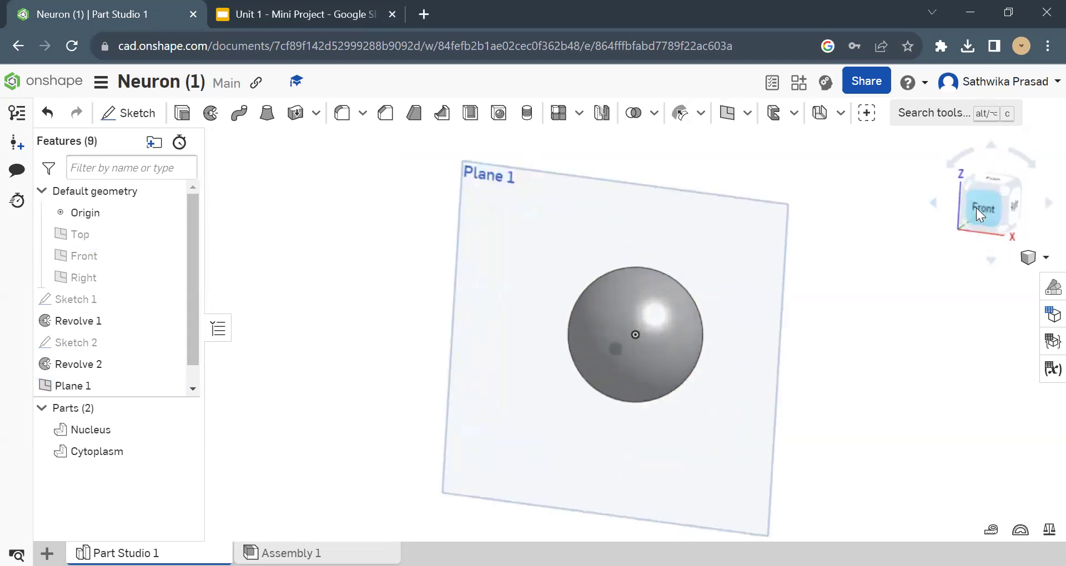
left_click(140, 115)
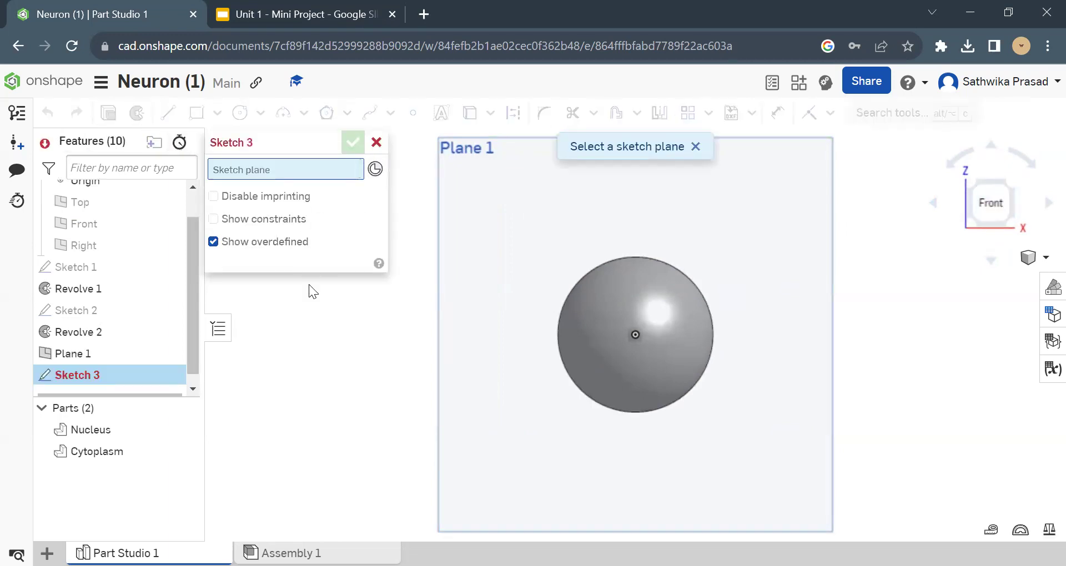
left_click(467, 238)
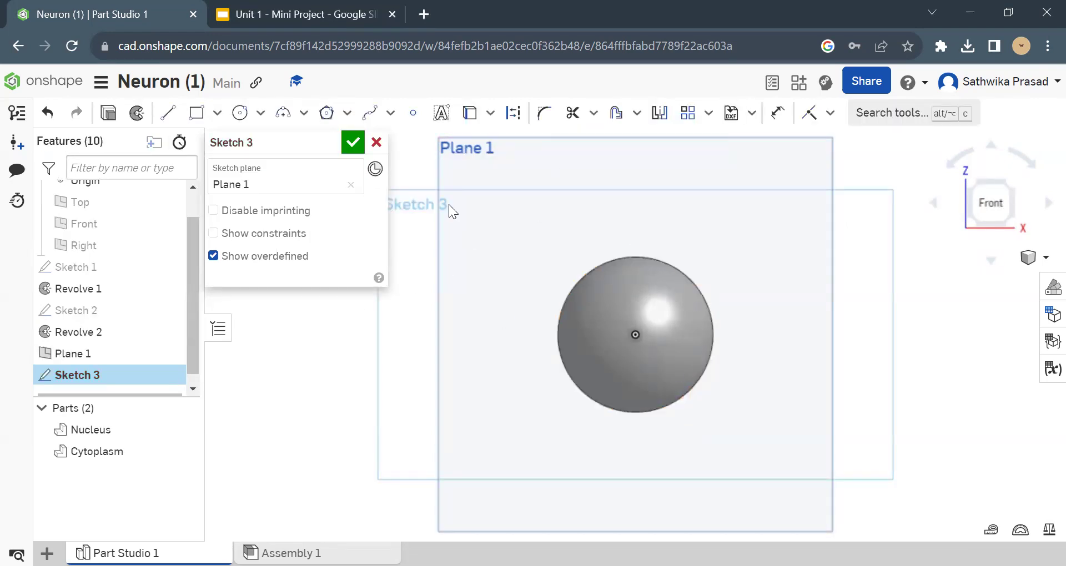
left_click(241, 114)
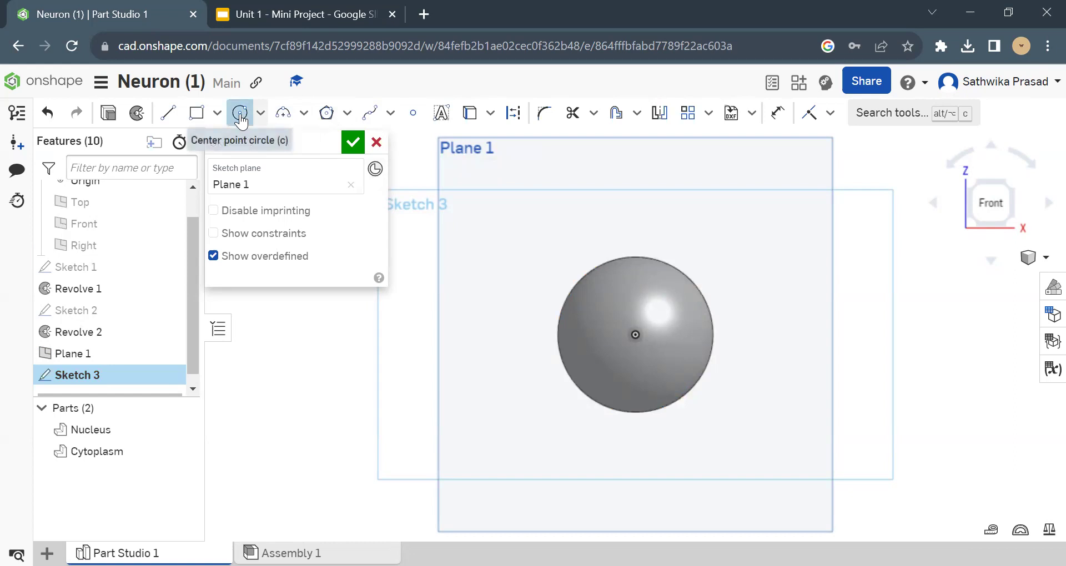
left_click(641, 336)
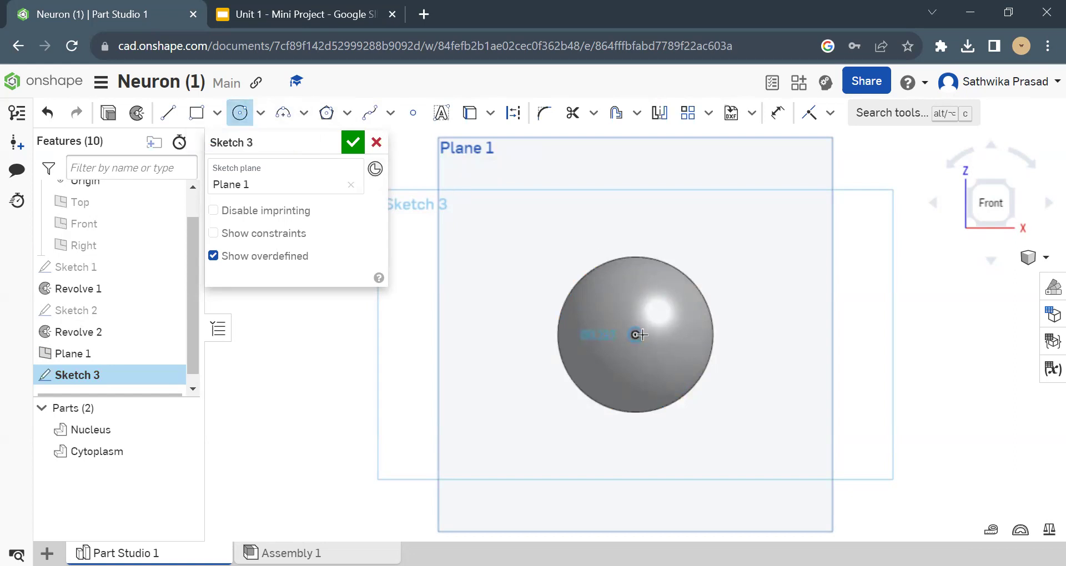
left_click(641, 335)
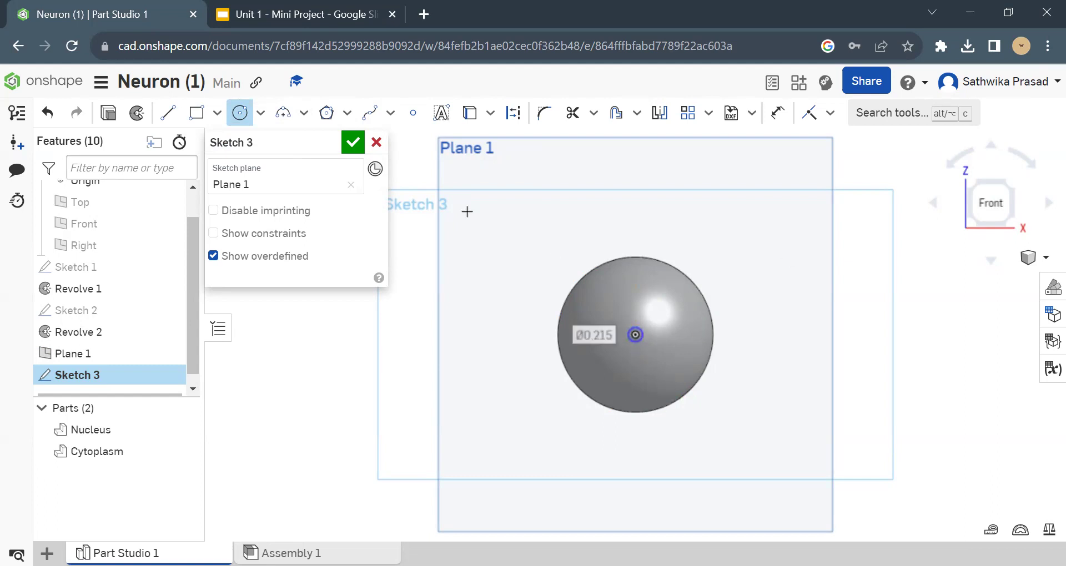
left_click(354, 143)
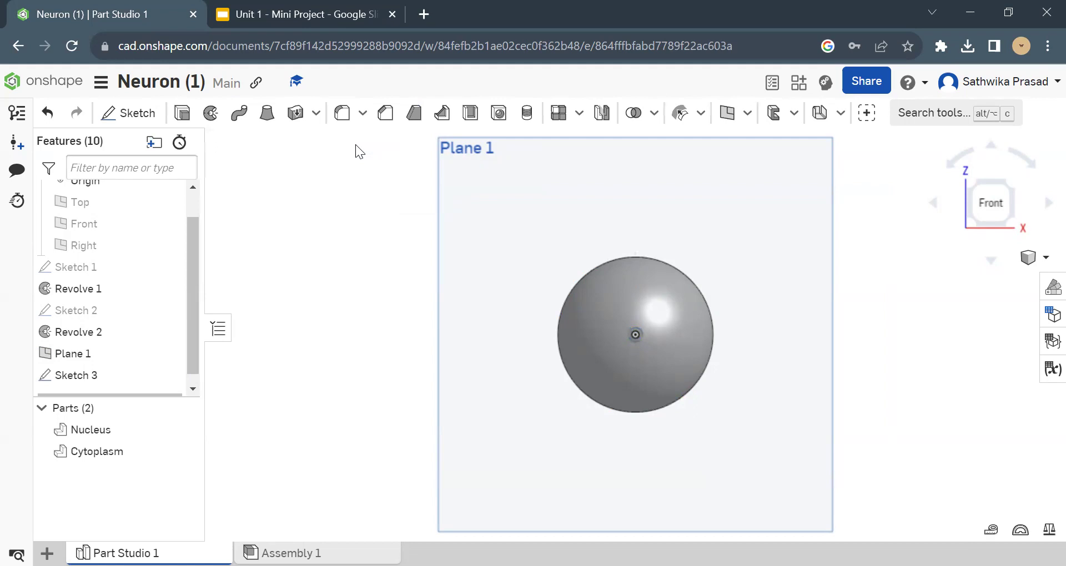
On the Right plane, sketch a three-segment stepped path outward from the sphere's front edge, with segments of about 0.51, 0.4 and 0.57 in
left_click(1020, 266)
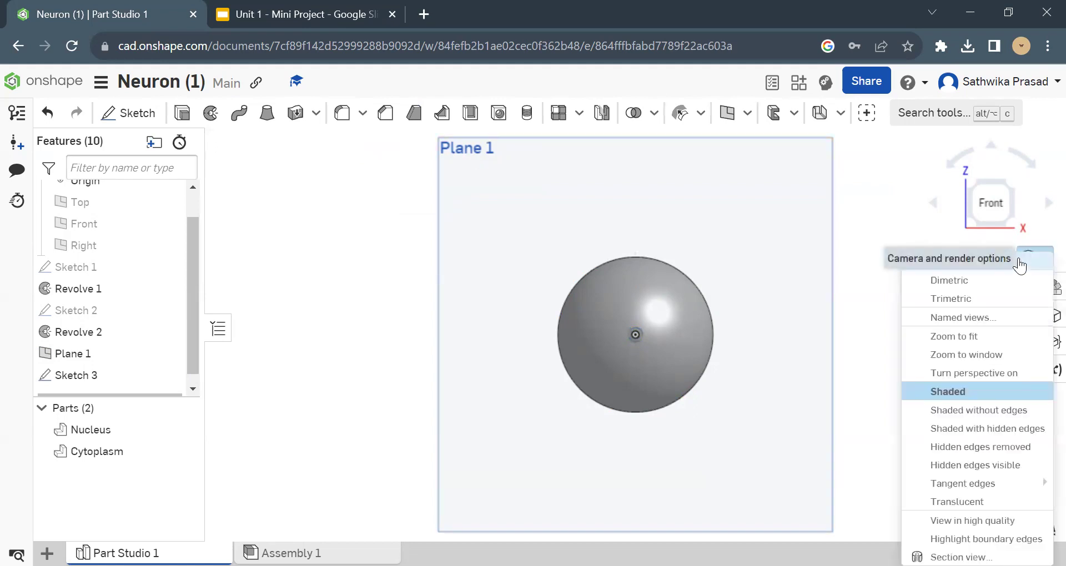
left_click(1012, 261)
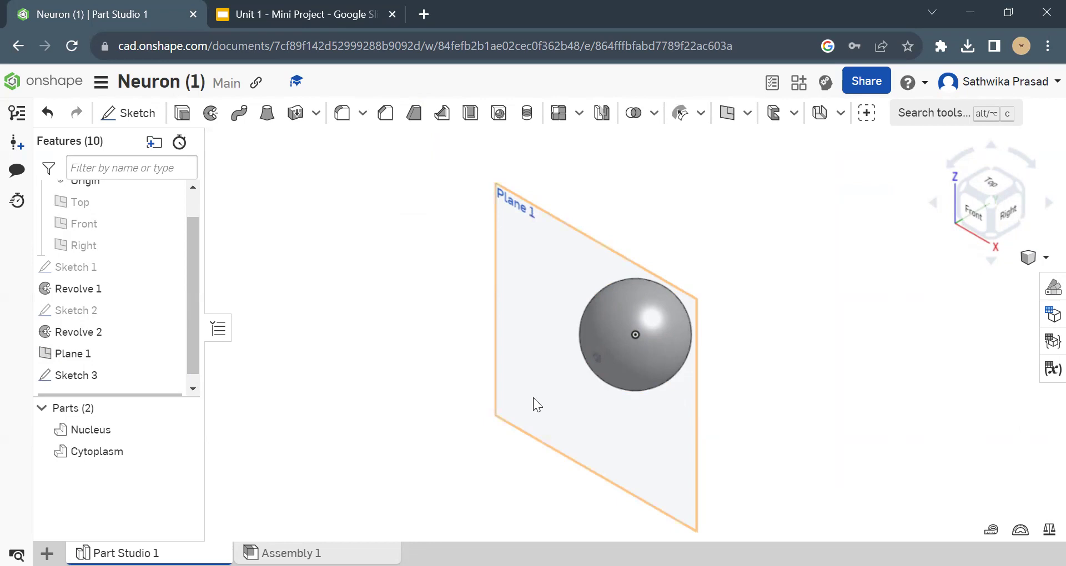
left_click(1002, 214)
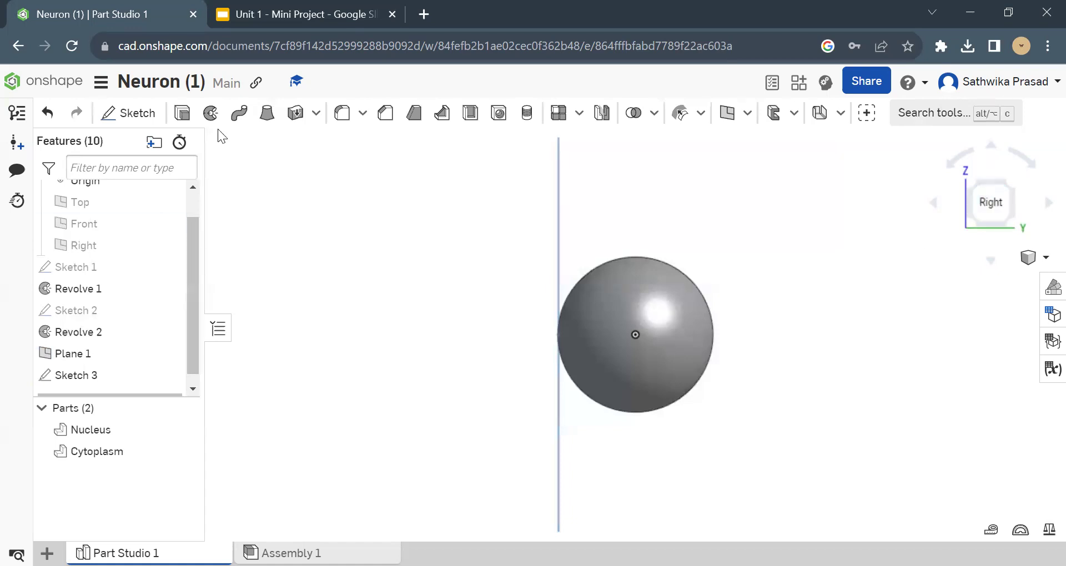
left_click(149, 122)
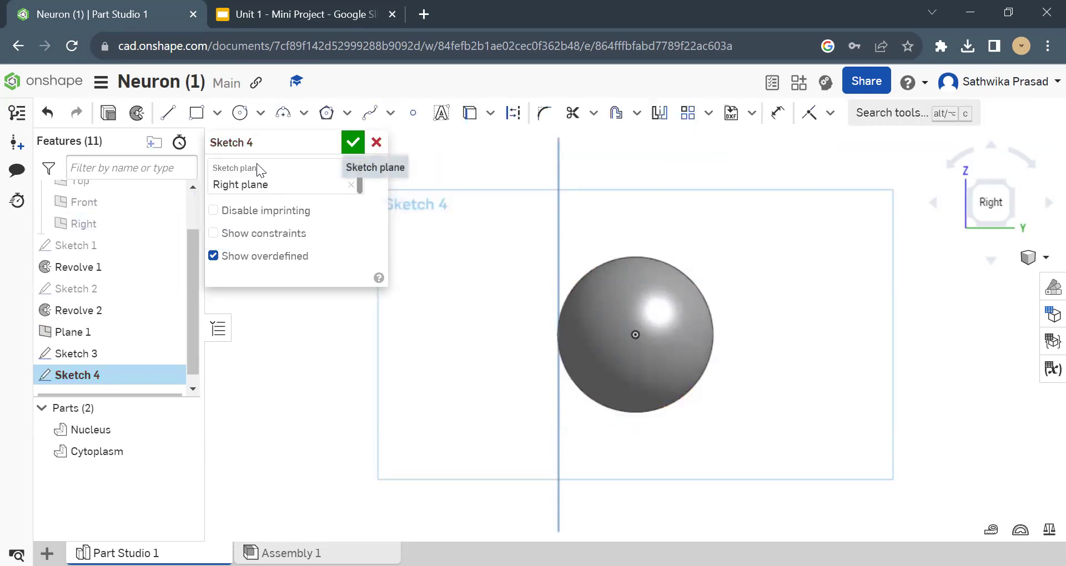
left_click(168, 114)
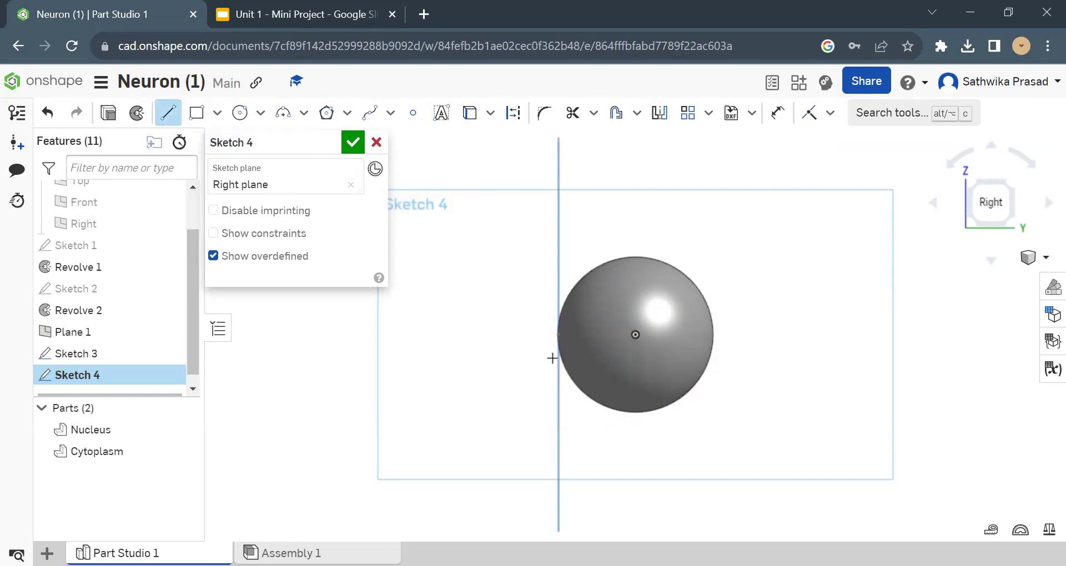
left_click(557, 335)
left_click(524, 336)
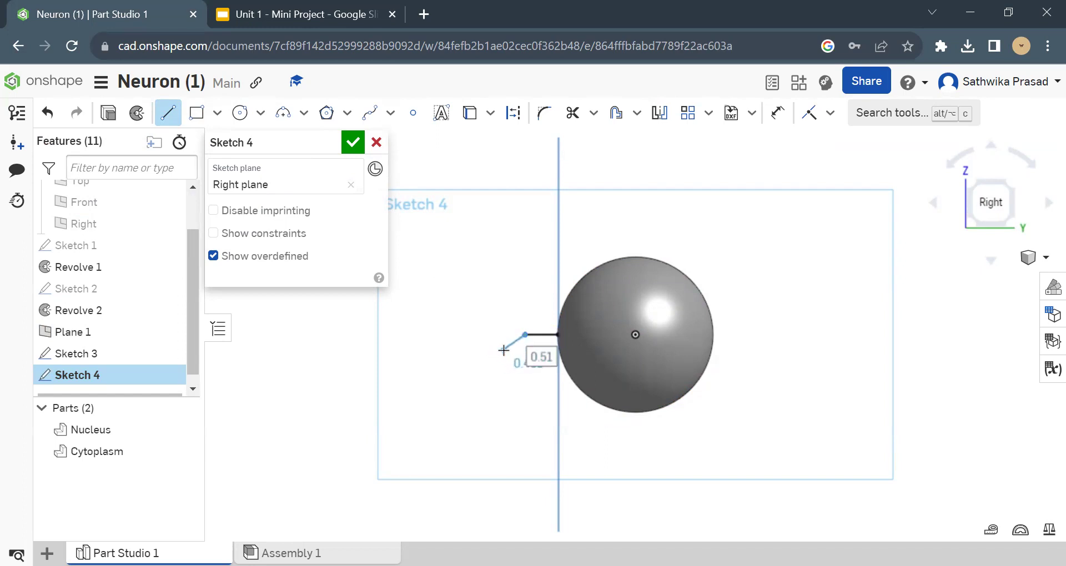
left_click(503, 349)
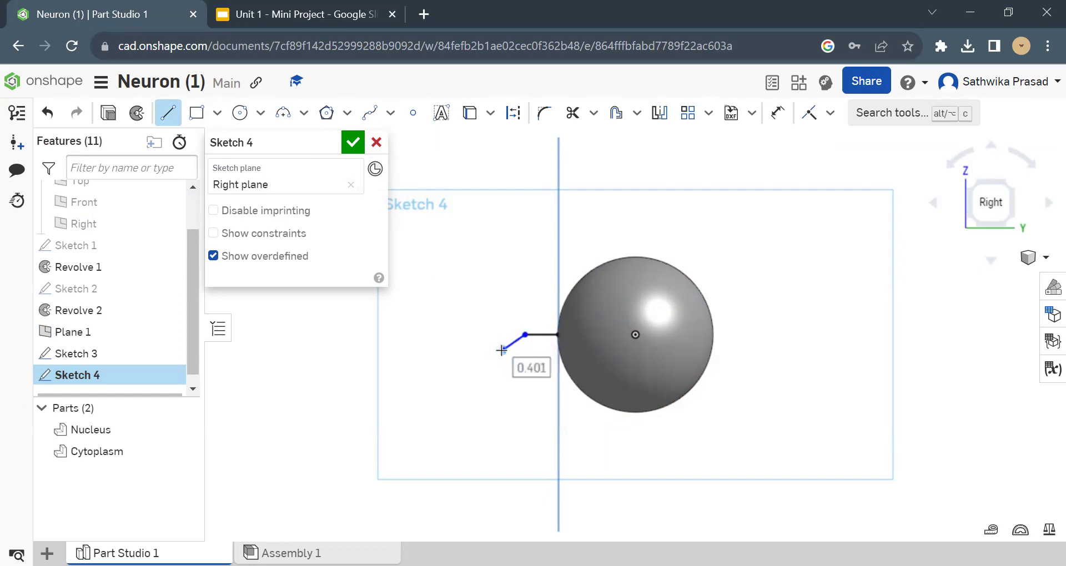
left_click(465, 350)
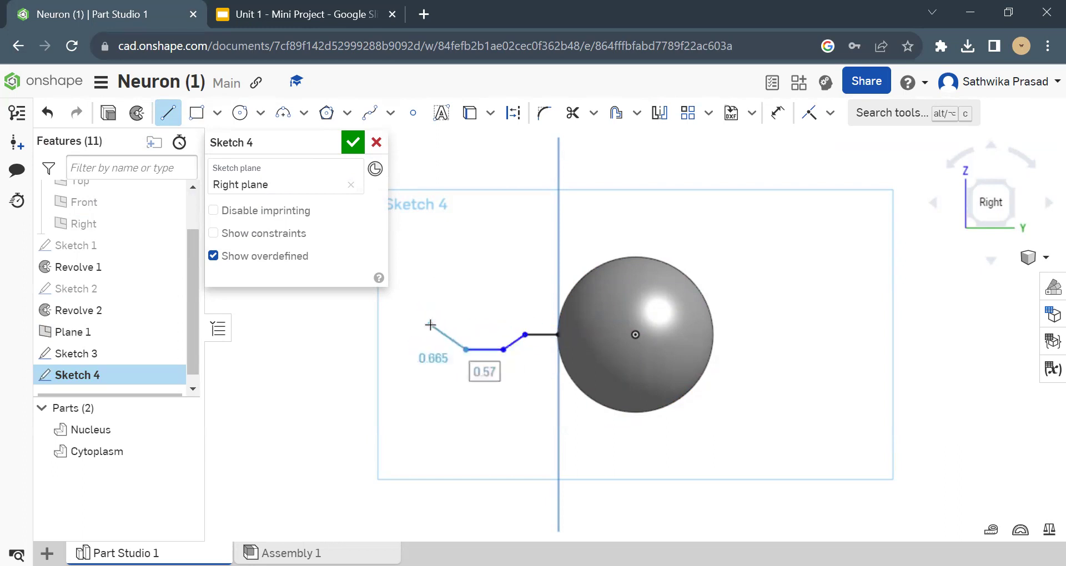
key("Escape")
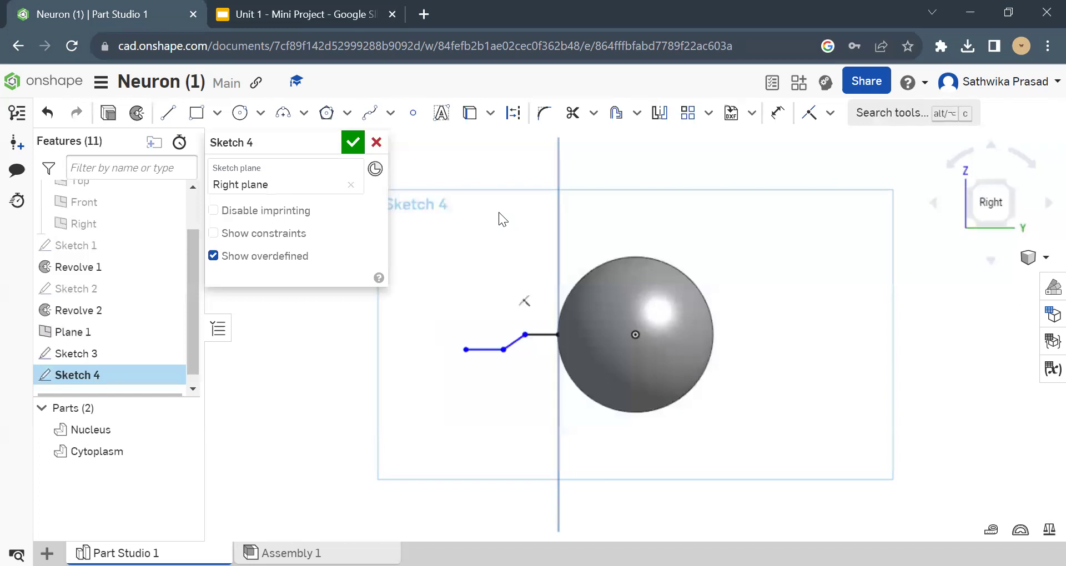
left_click(352, 143)
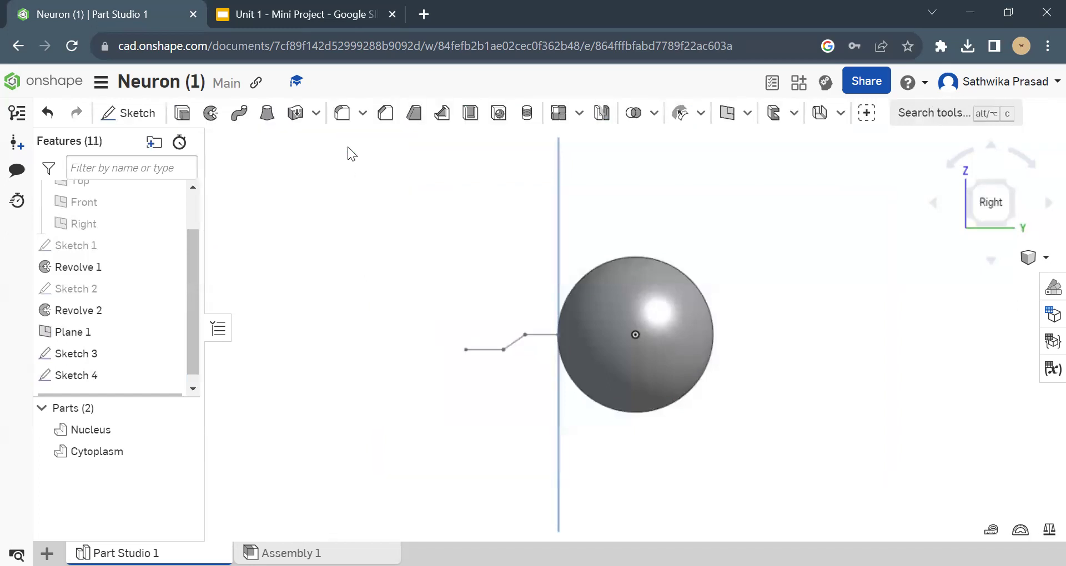
Sweep the small circle along the stepped path as a solid added to the Cytoplasm part, using an isometric view
left_click(1030, 257)
left_click(951, 263)
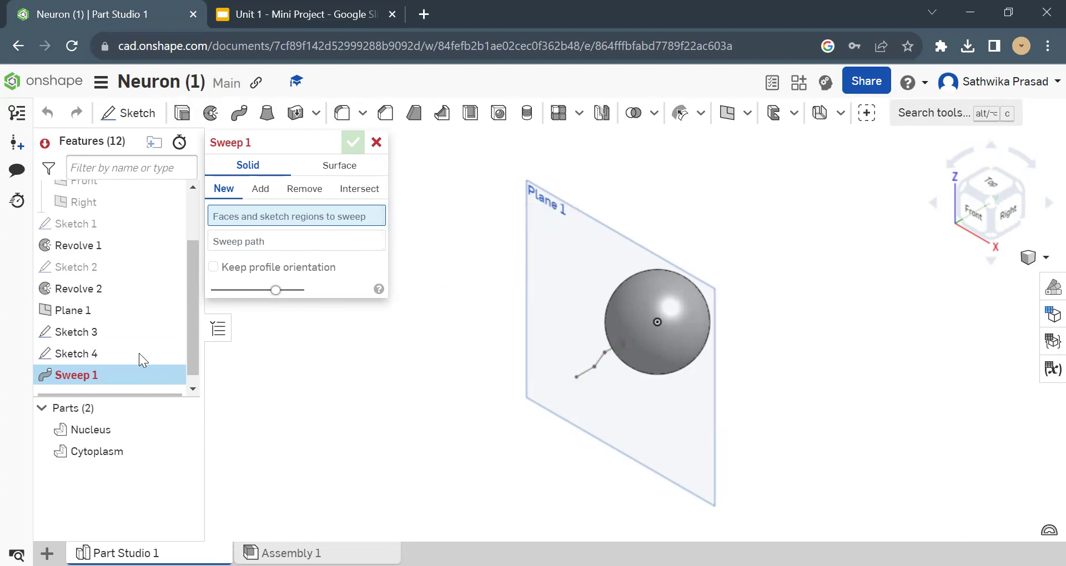
left_click(120, 332)
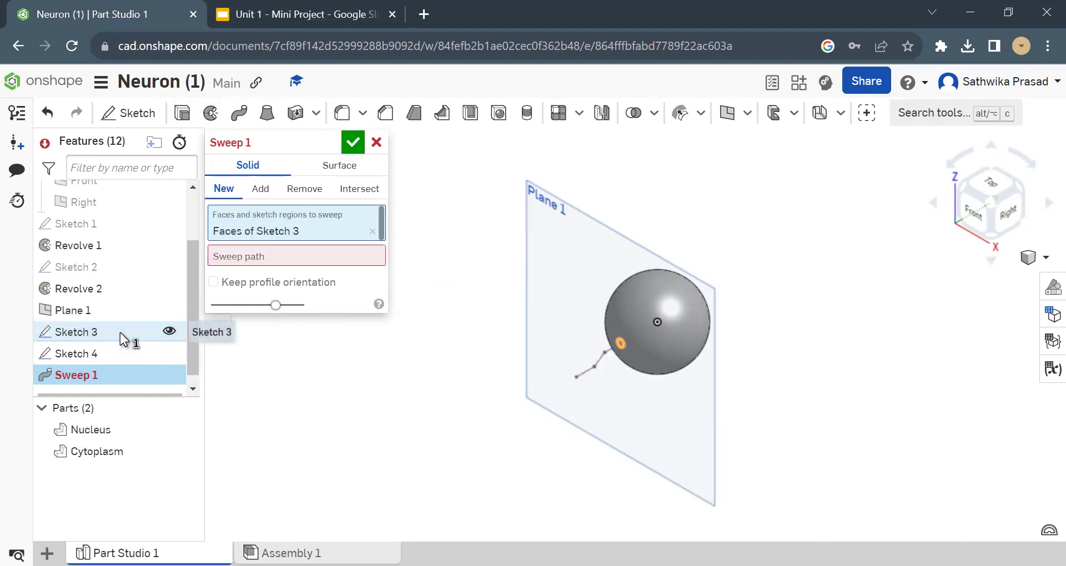
left_click(252, 255)
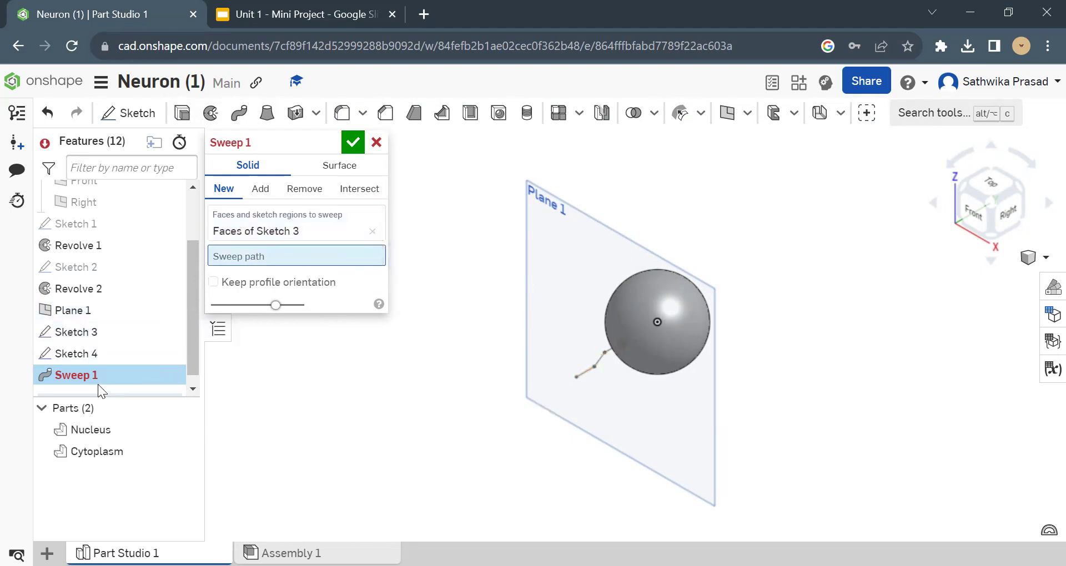
left_click(120, 353)
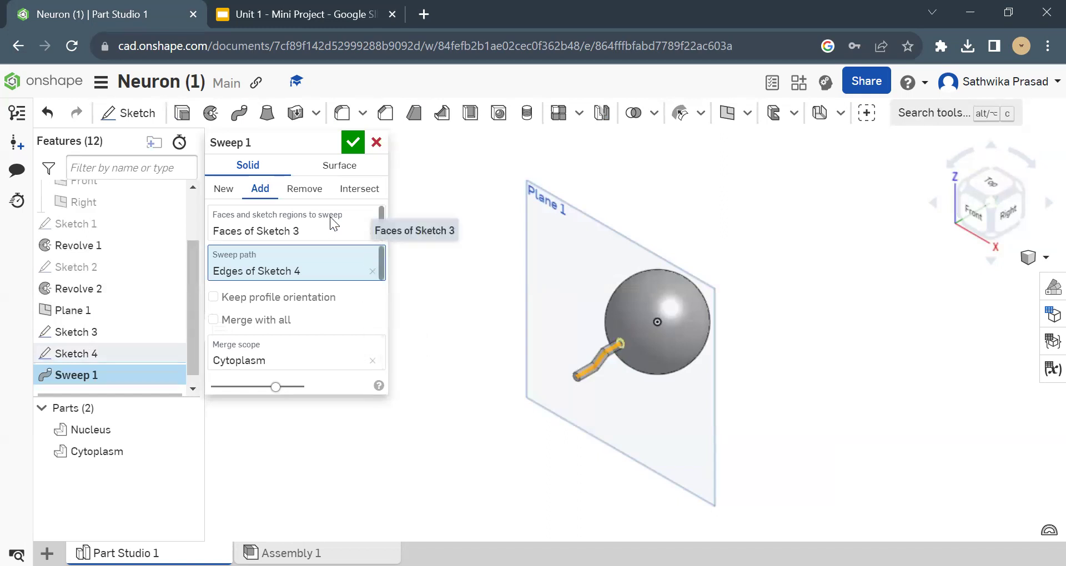
left_click(346, 145)
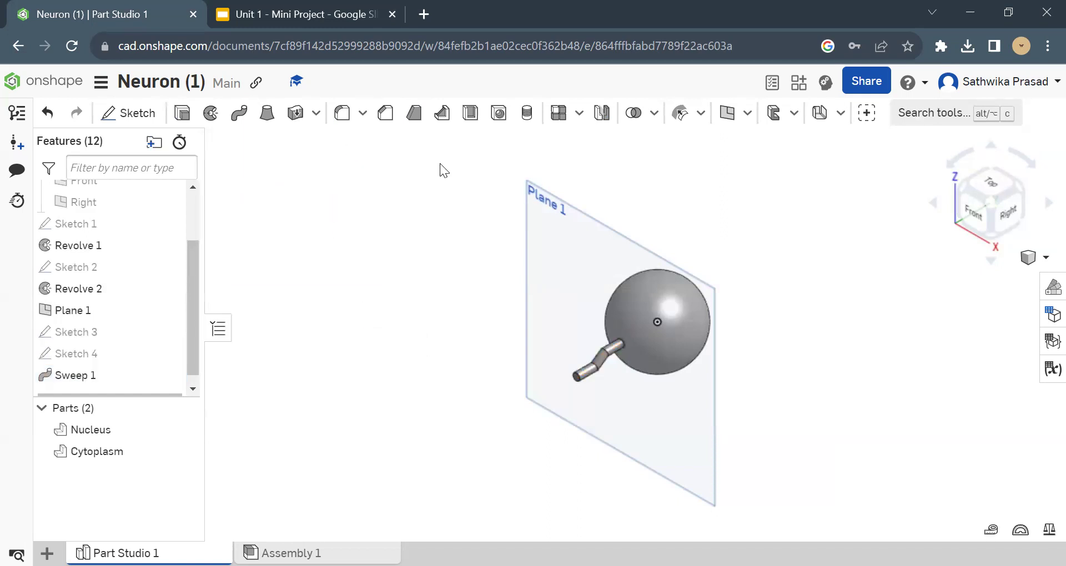
left_click(1030, 258)
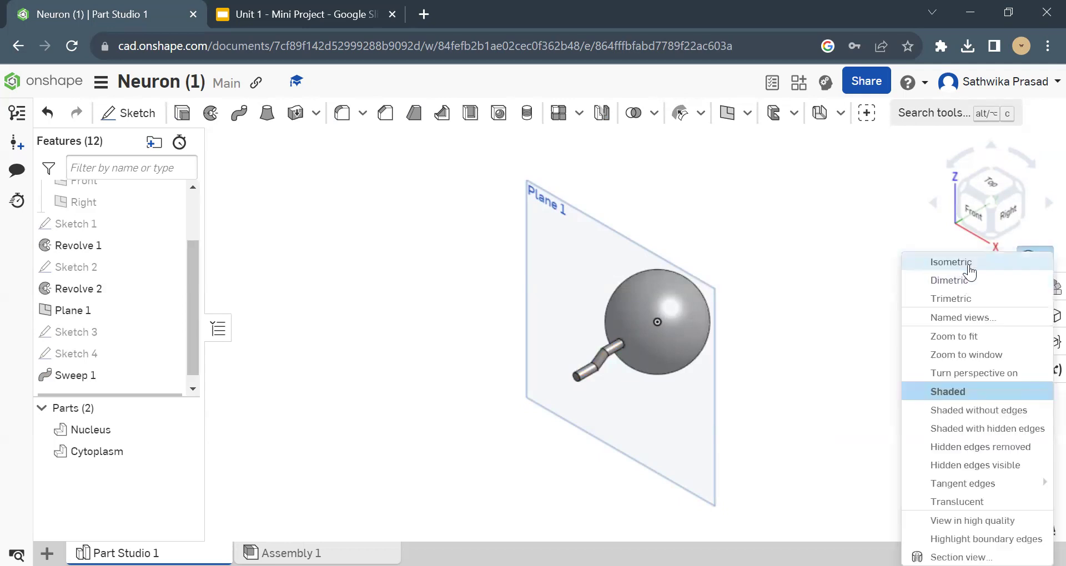
left_click(944, 257)
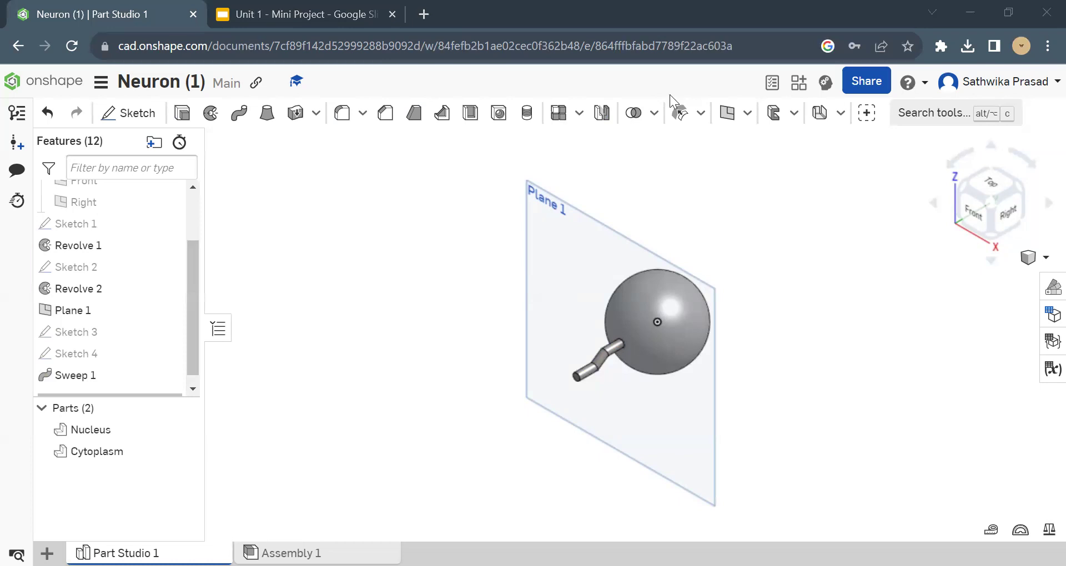
left_click(579, 114)
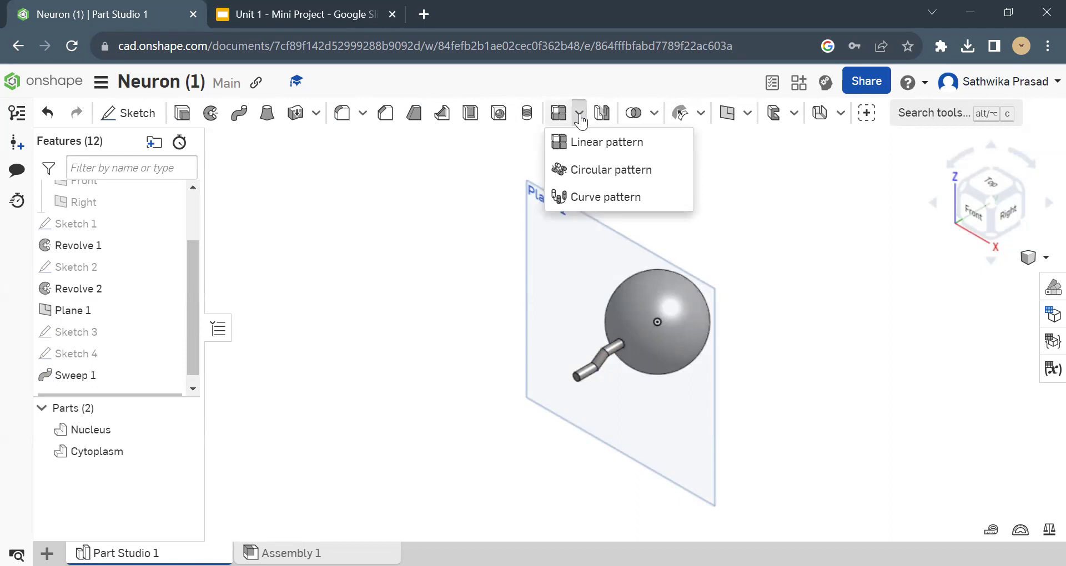
left_click(563, 170)
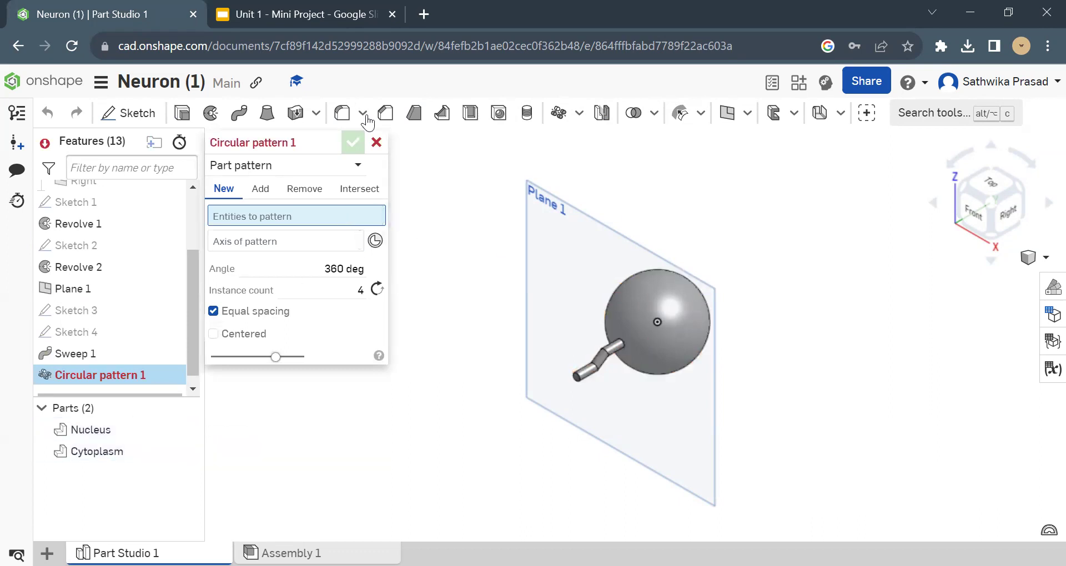
left_click(376, 142)
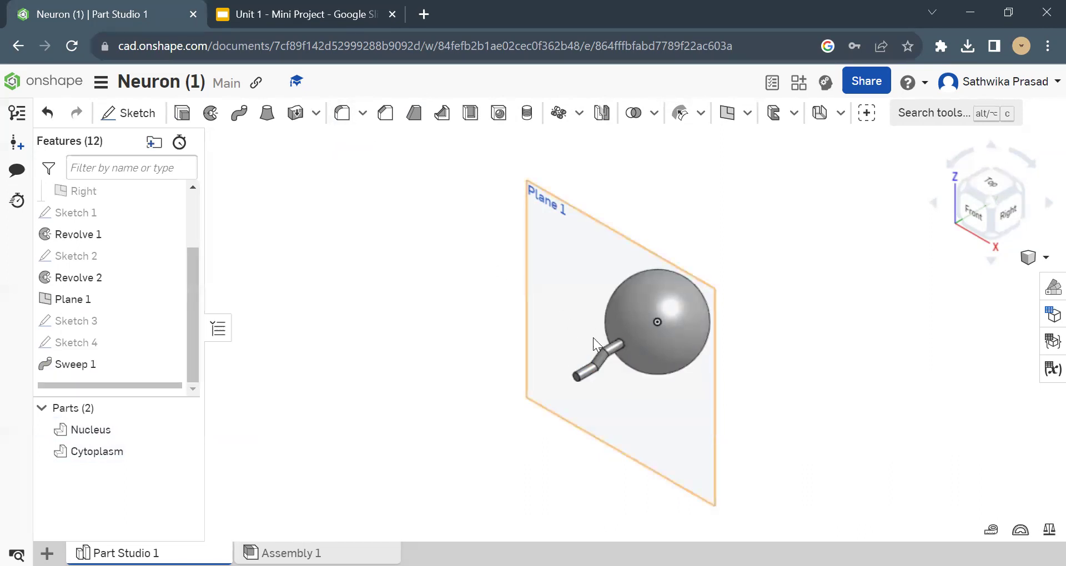
right_click(106, 365)
left_click(151, 163)
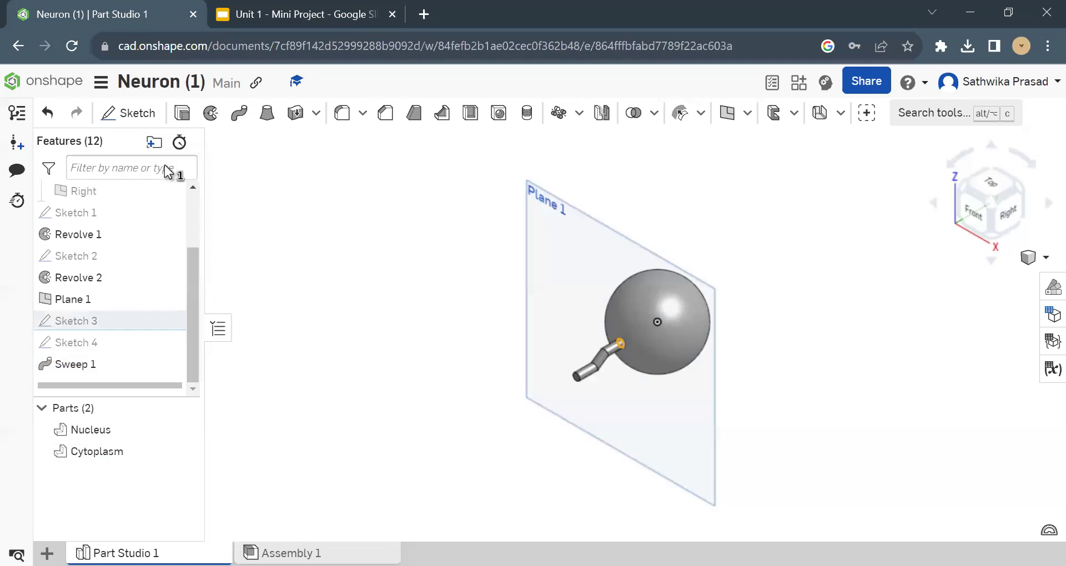
left_click(377, 142)
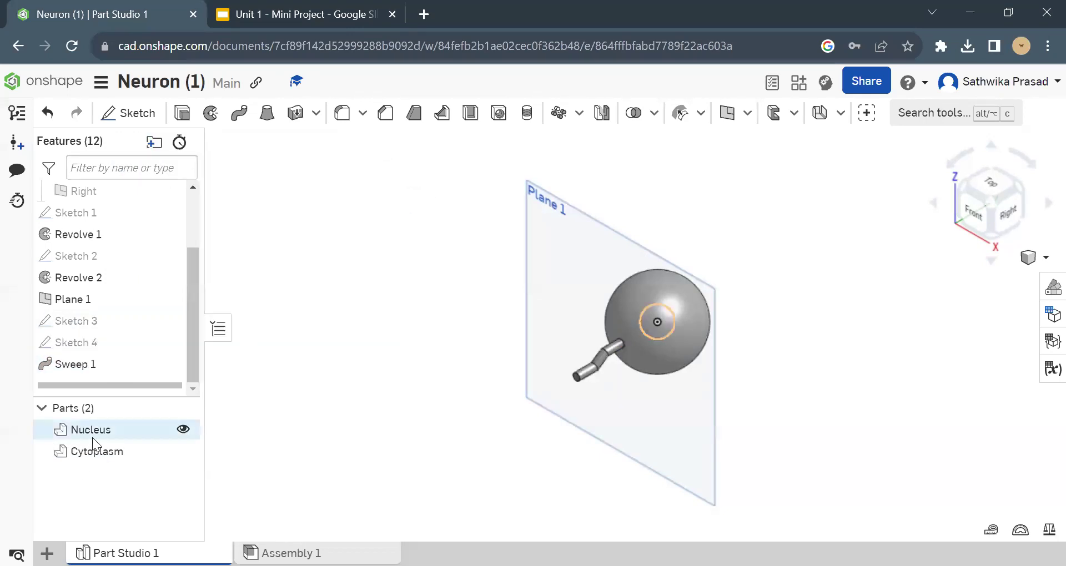
Edit the sweep so that it creates a new part instead of adding to Cytoplasm
right_click(98, 359)
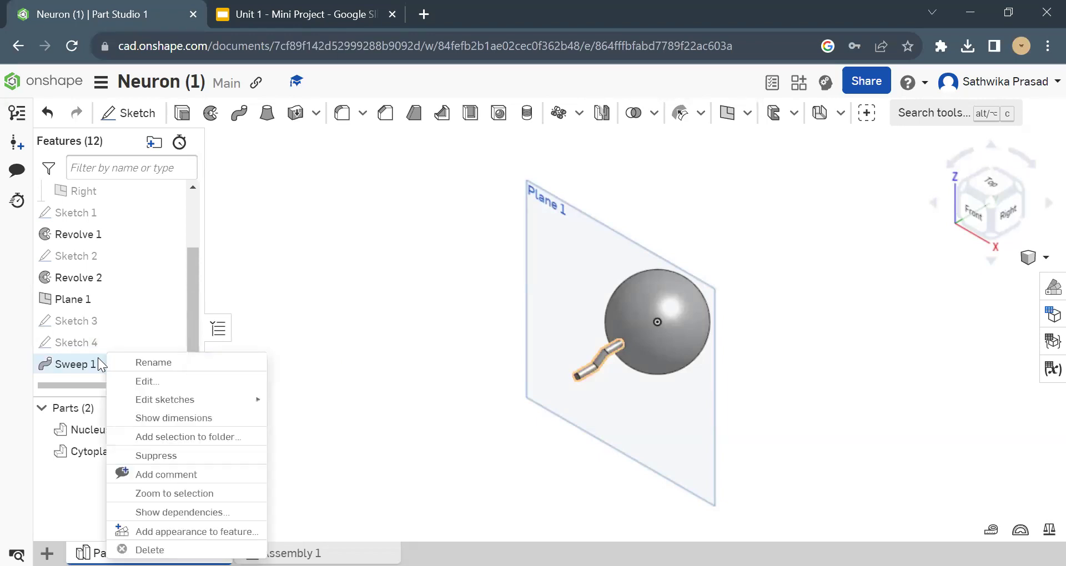
left_click(128, 382)
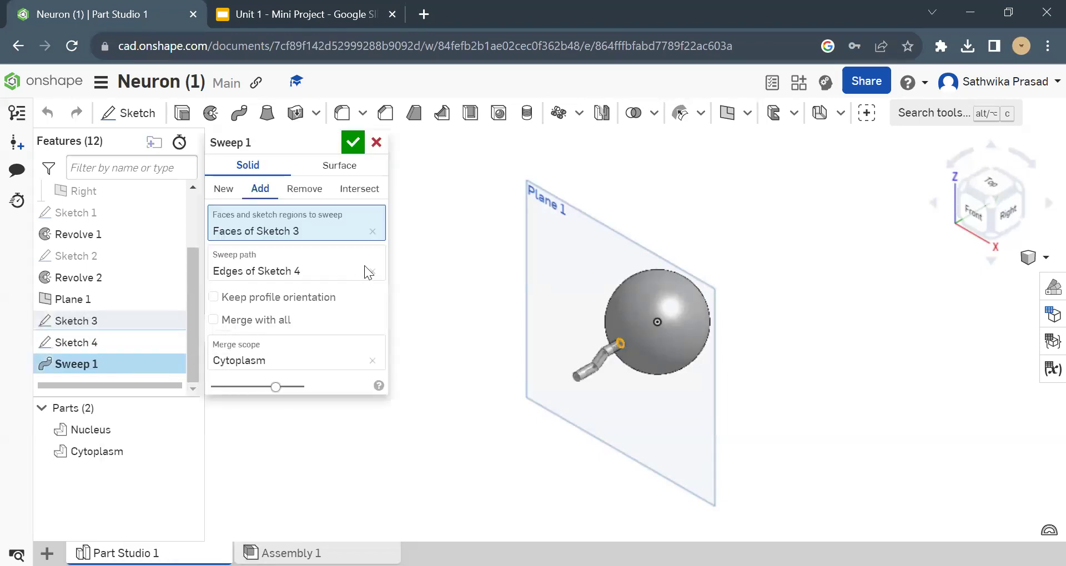
left_click(225, 189)
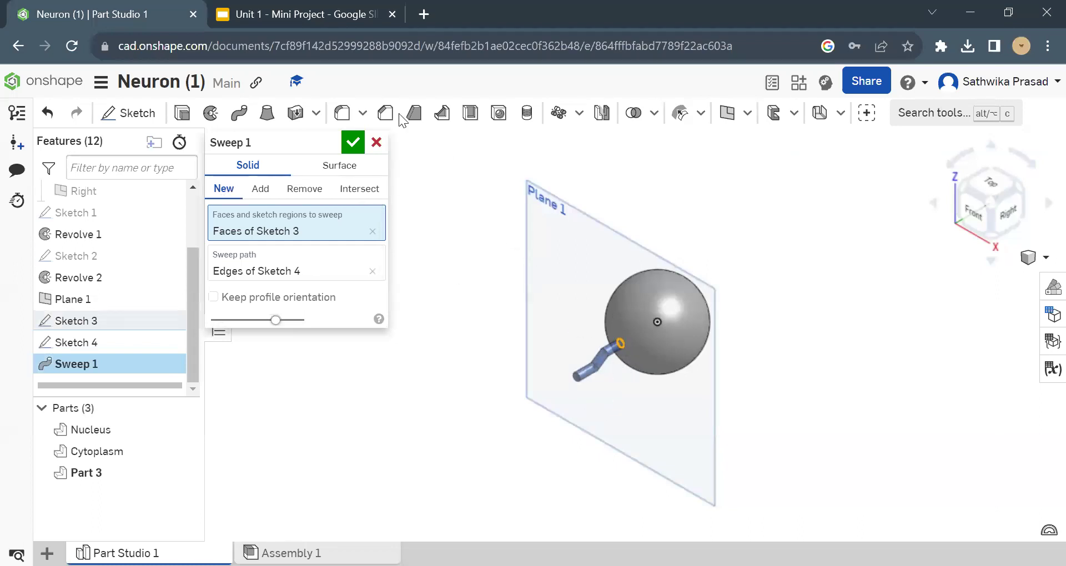
left_click(353, 143)
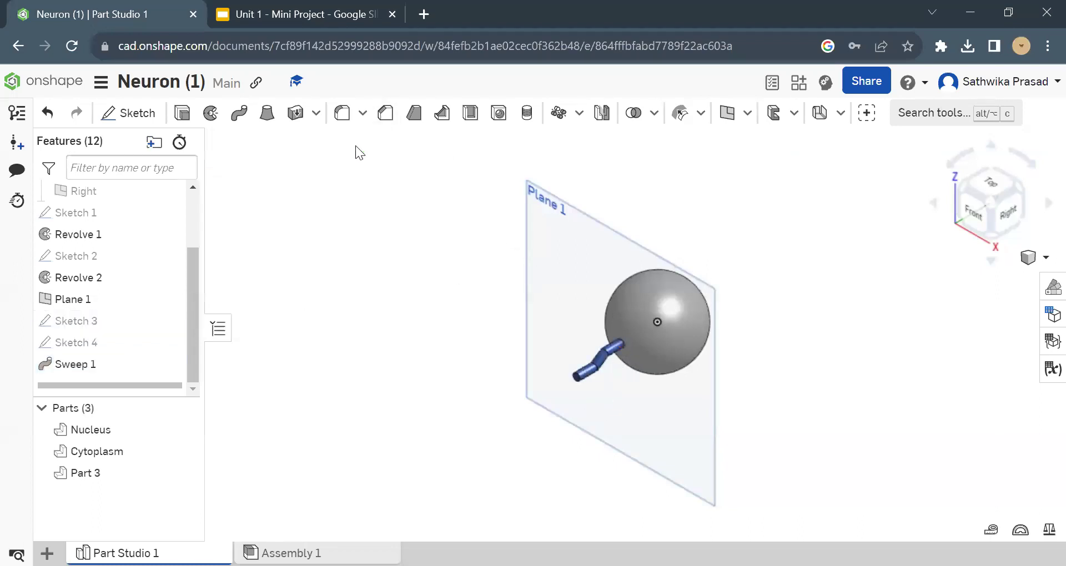
Rename the swept part as First dendrite
right_click(104, 469)
left_click(193, 171)
left_click(192, 171)
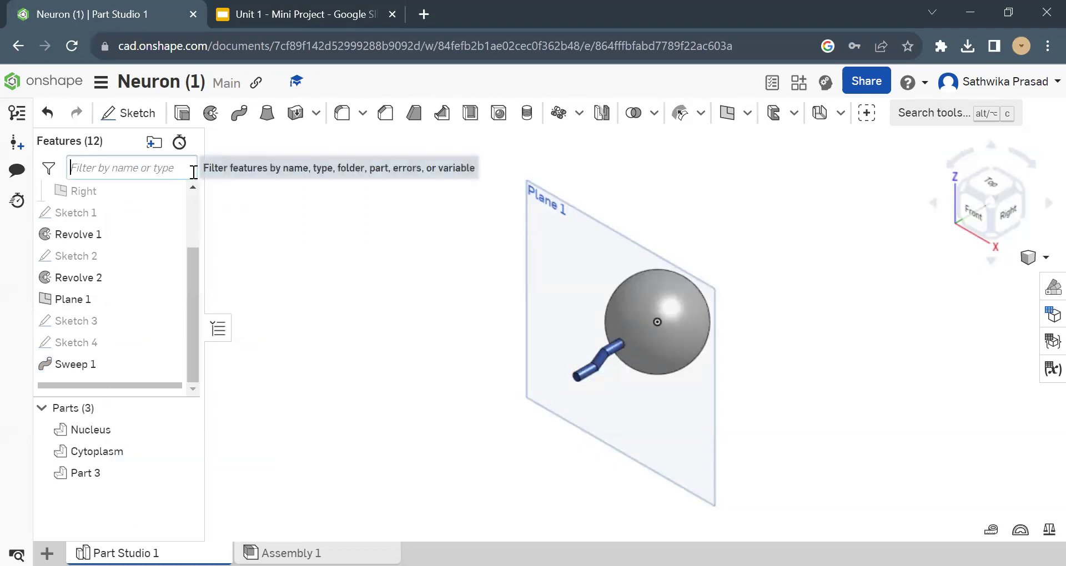
right_click(123, 471)
left_click(222, 177)
type("firs")
key("BackSpace")
key("BackSpace")
key("BackSpace")
key("BackSpace")
type("First dendrite")
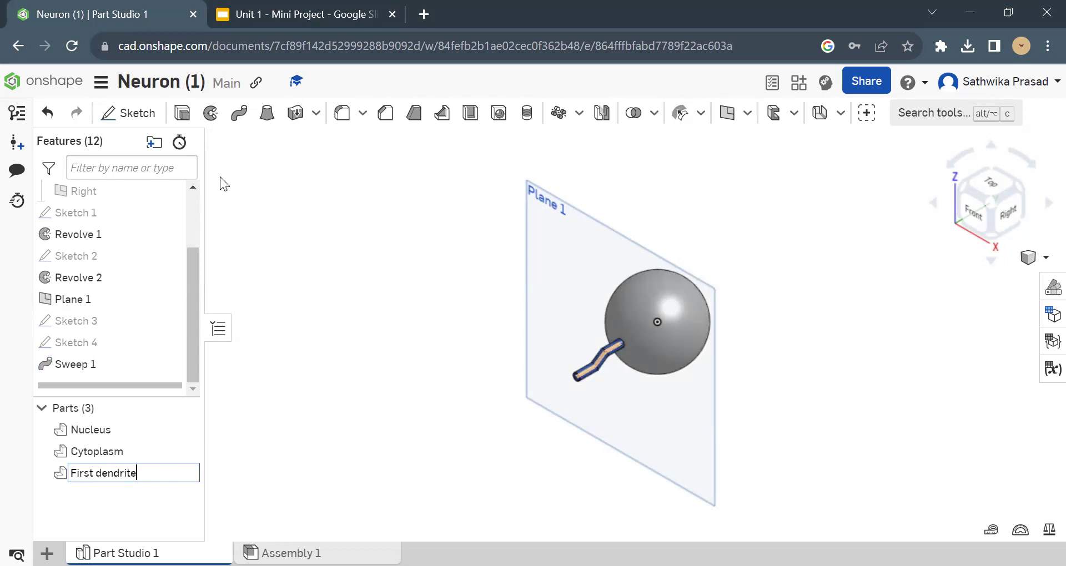
Start a circular part pattern of First dendrite, showing Sketch 2 and using its vertical line through the sphere as the axis
key("Return")
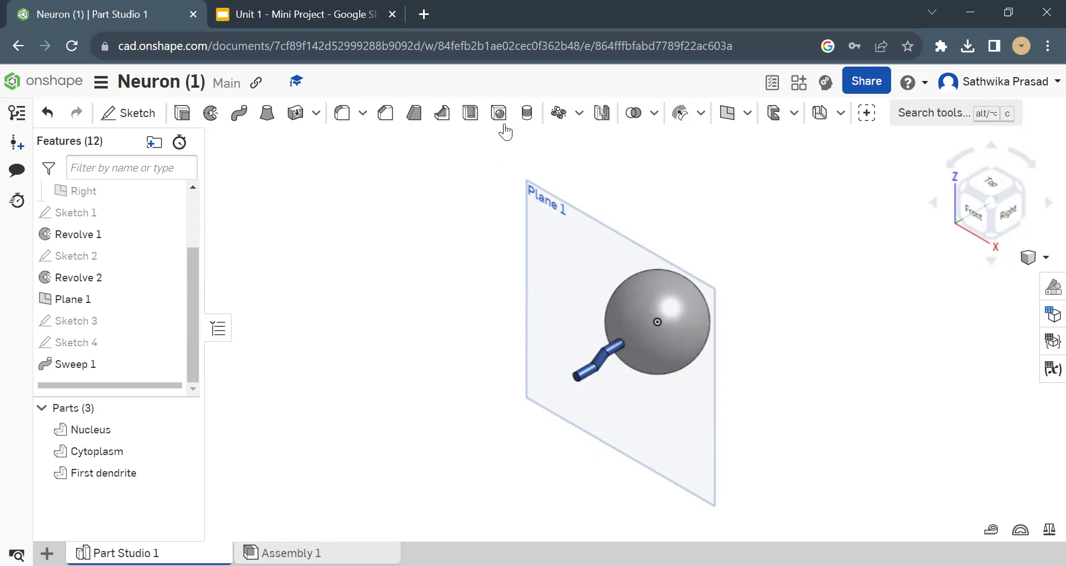
left_click(557, 114)
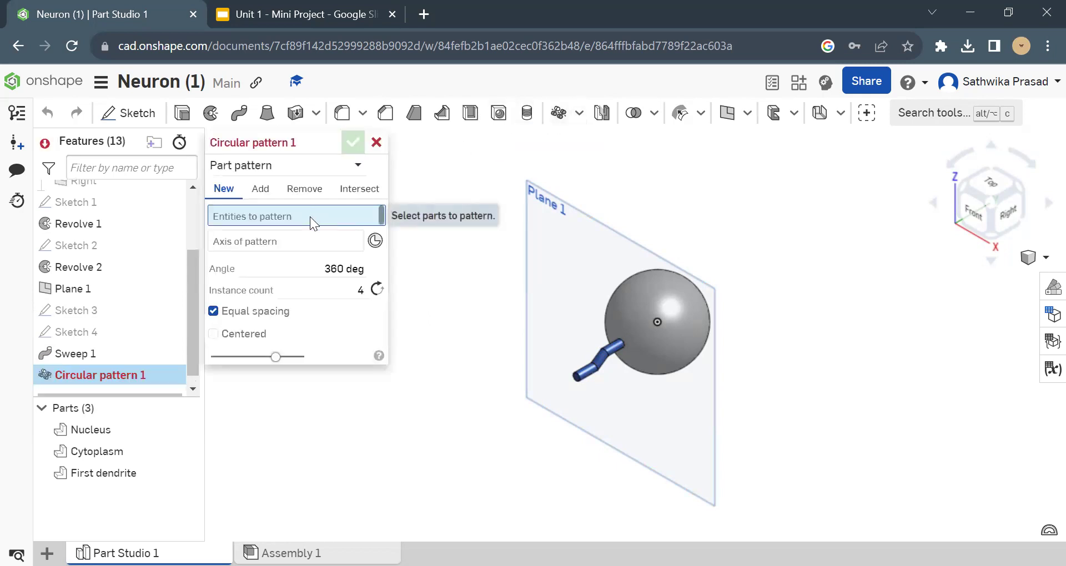
left_click(155, 475)
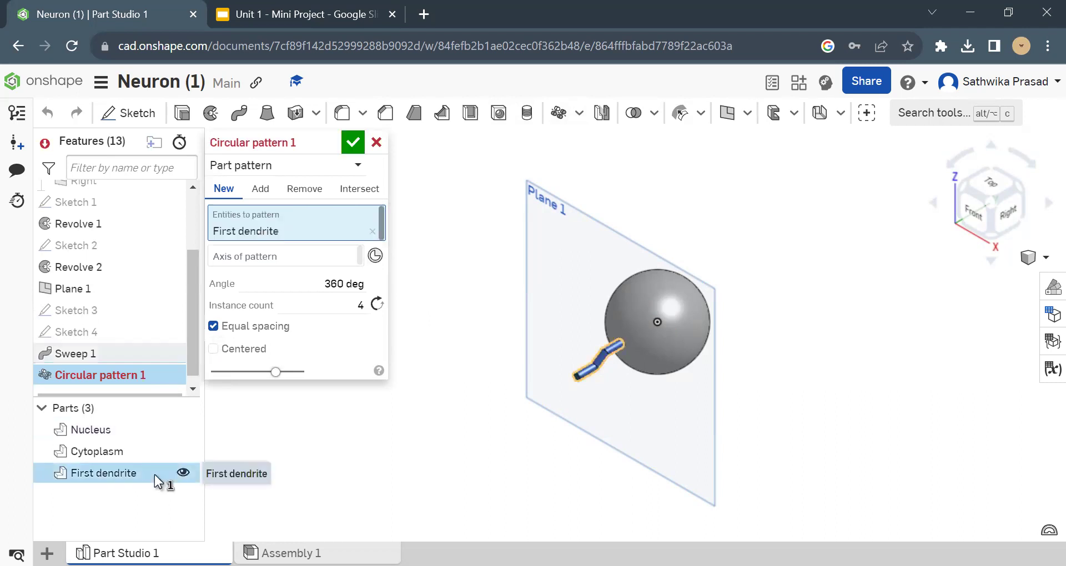
left_click(273, 254)
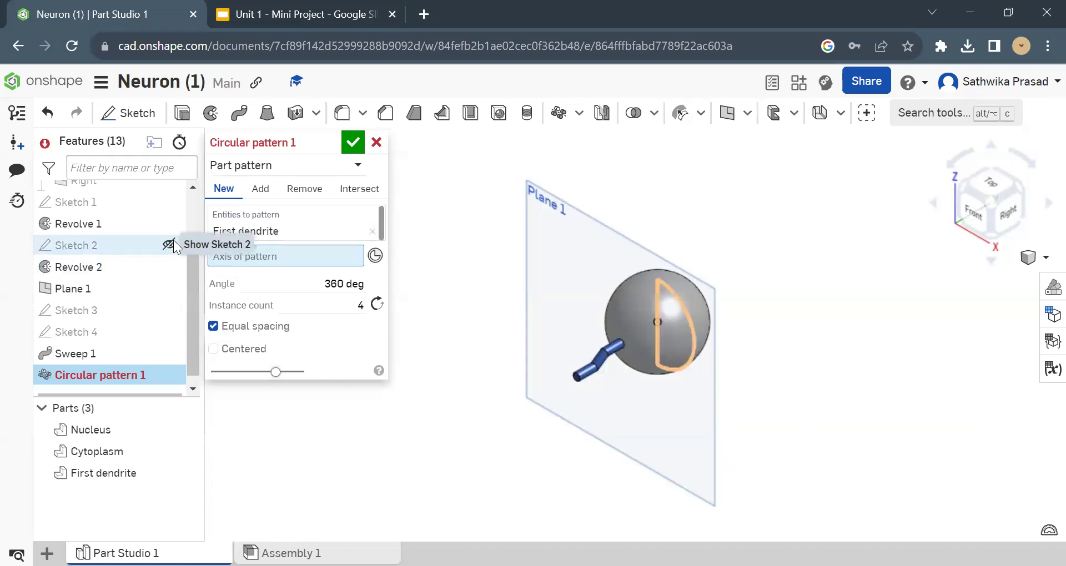
left_click(169, 245)
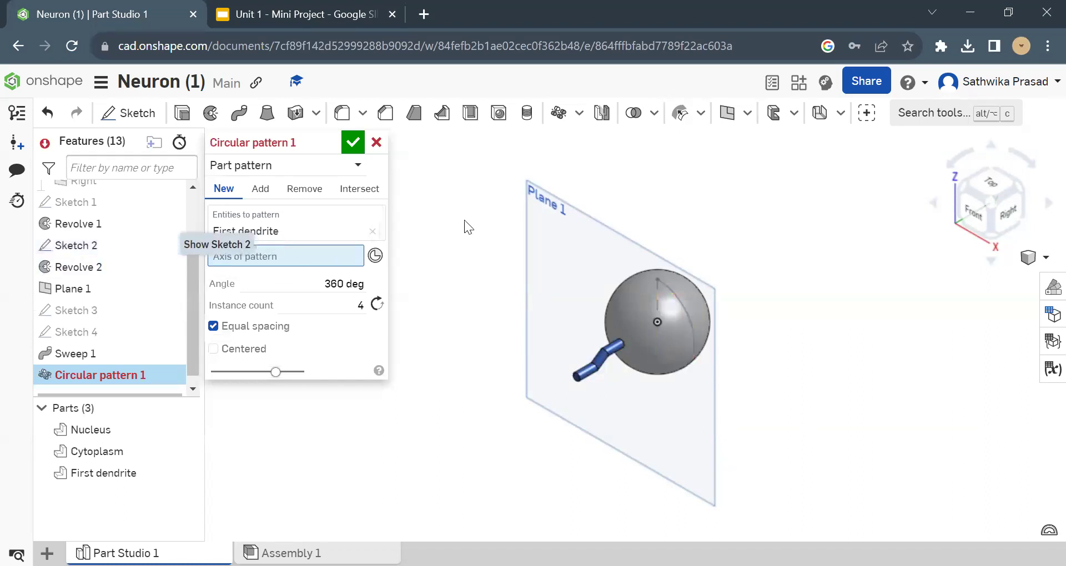
left_click(656, 295)
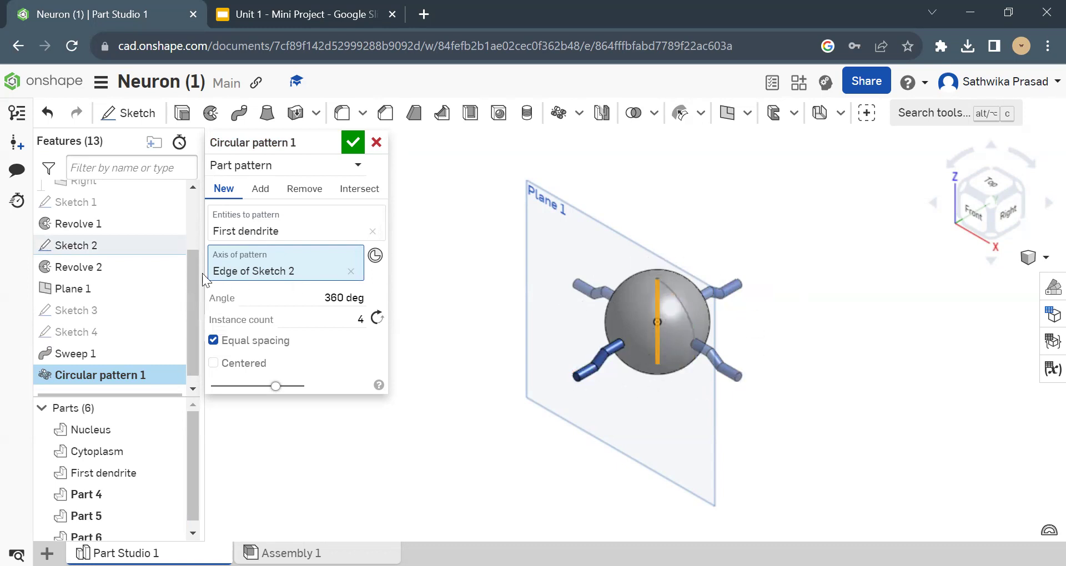
Hide Sketch 2 and clear the pattern axis, and show the sketch again to reselect its vertical line as the axis
left_click(172, 244)
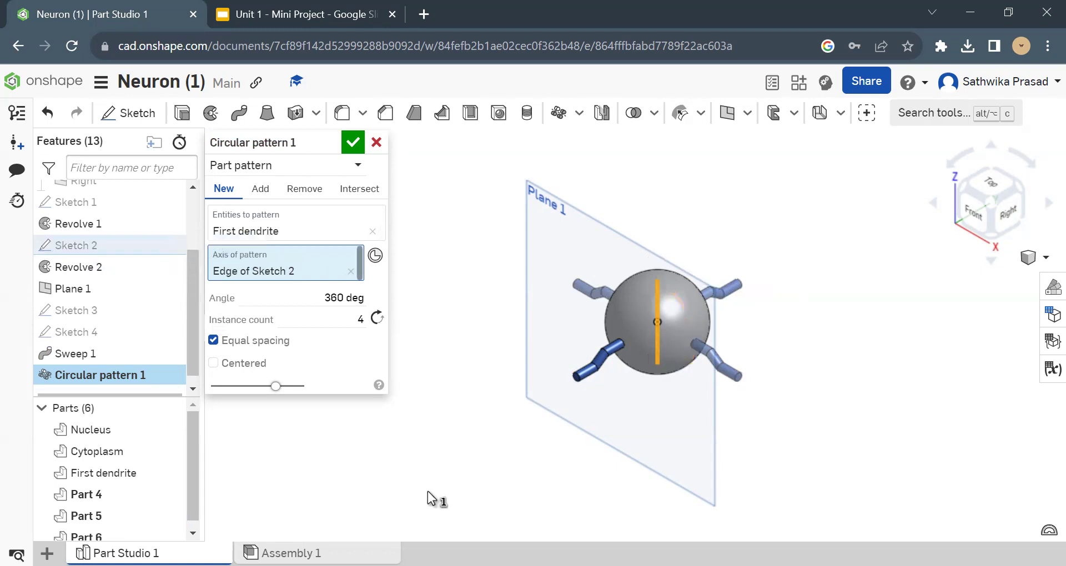
left_click(350, 271)
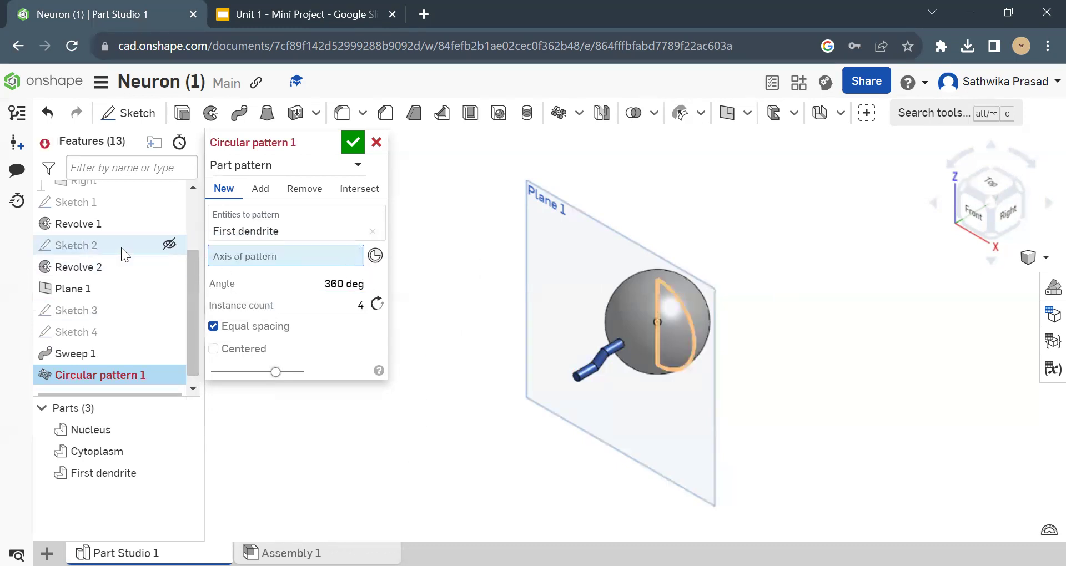
left_click(168, 245)
left_click(169, 246)
left_click(168, 245)
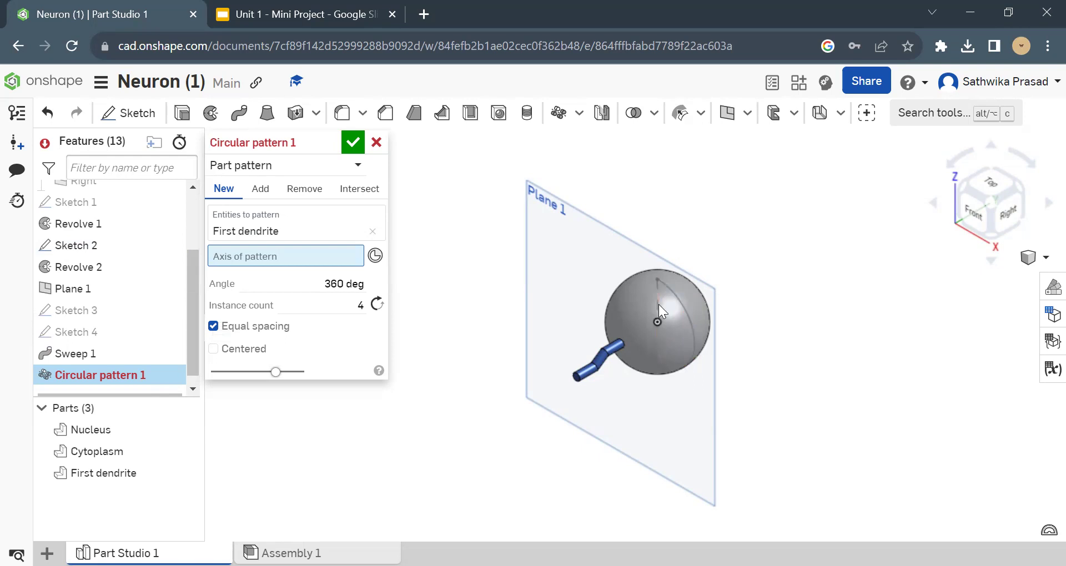
left_click(655, 336)
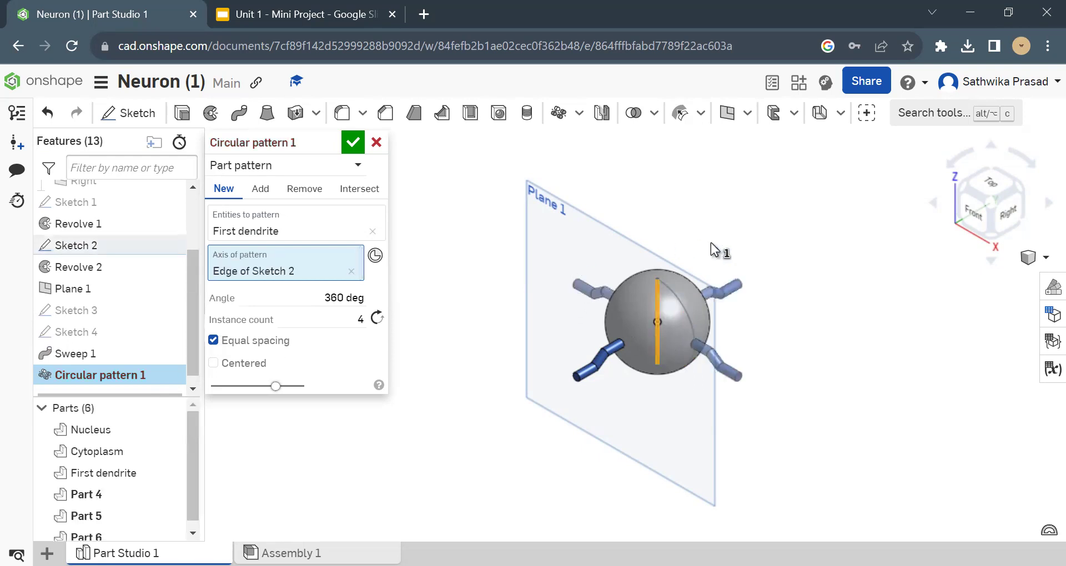
Set the dendrite pattern's instance count to 15 and complete the pattern
left_click(362, 319)
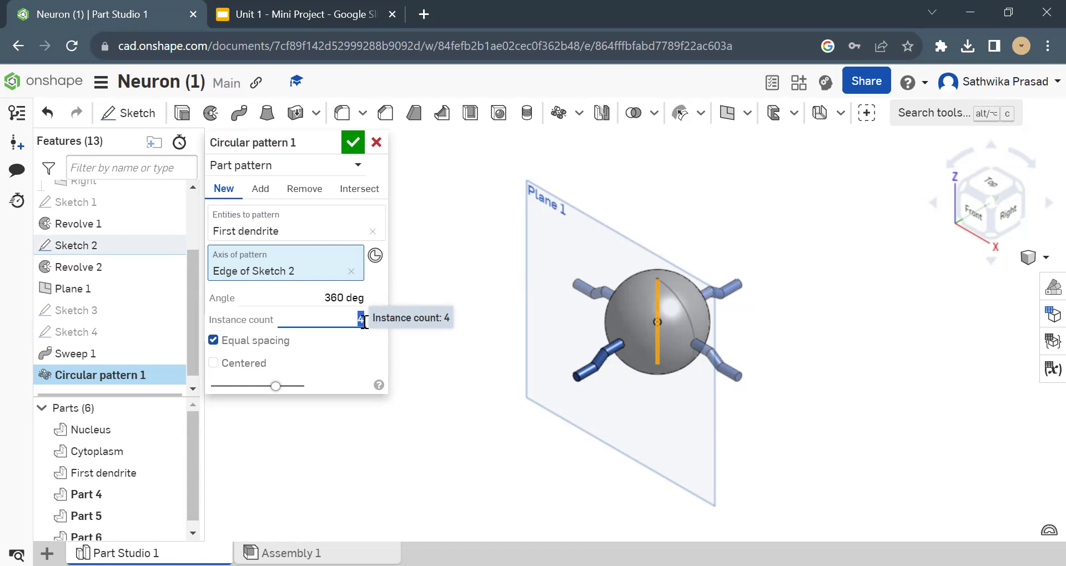
type("10")
key("Return")
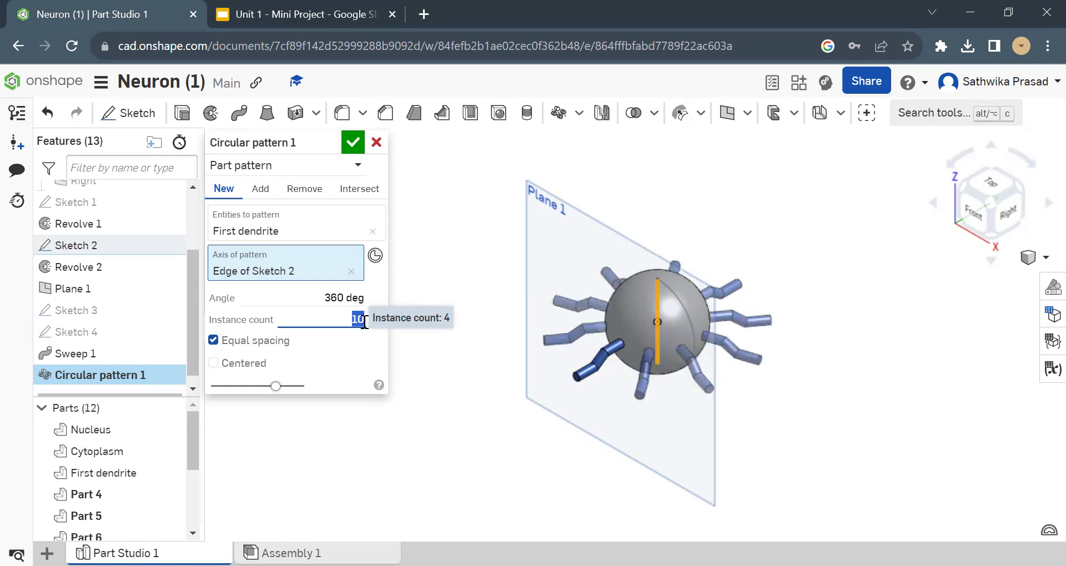
type("15")
key("Return")
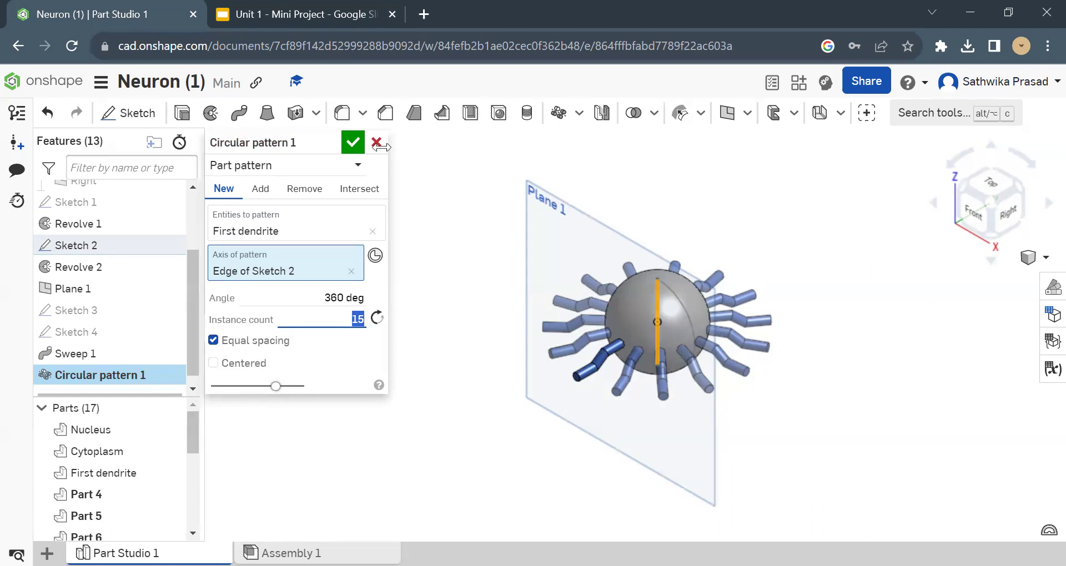
left_click(353, 144)
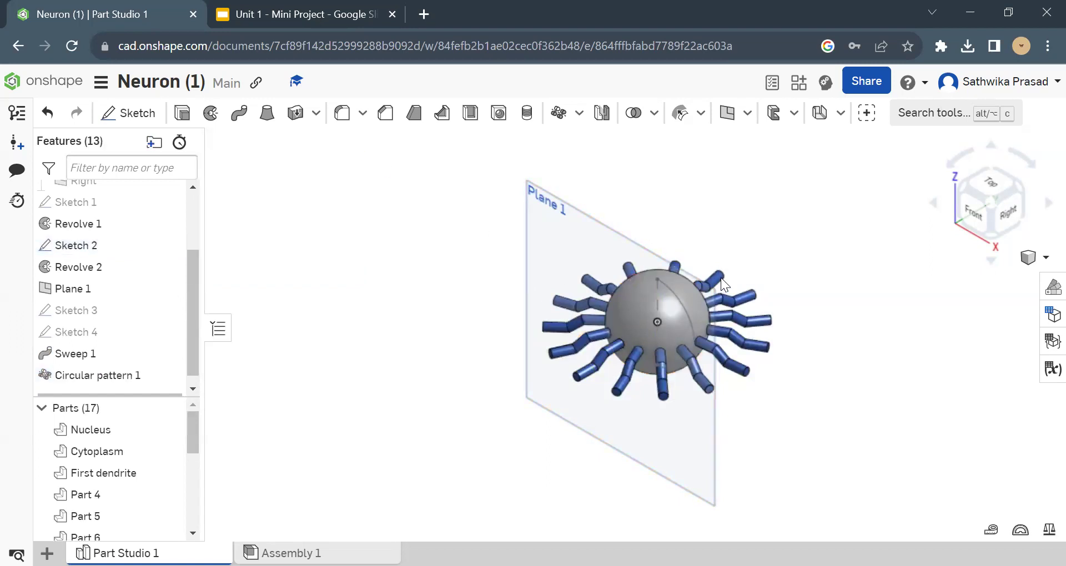
On the Front plane, sketch a horizontal line about 2.36 in long across the middle of the sphere
left_click(966, 218)
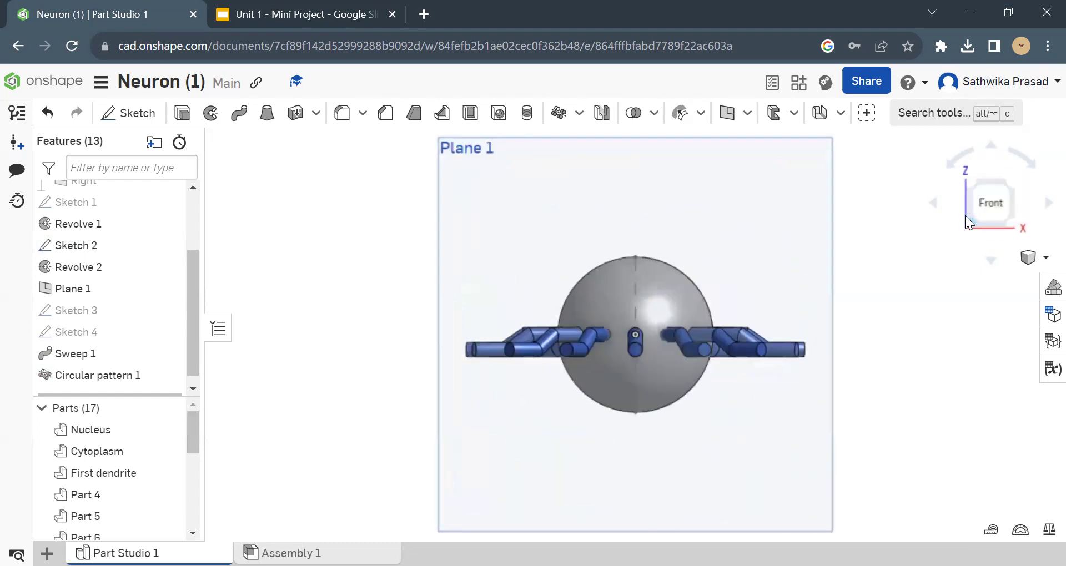
left_click(133, 112)
scroll(140, 246, "up", 3)
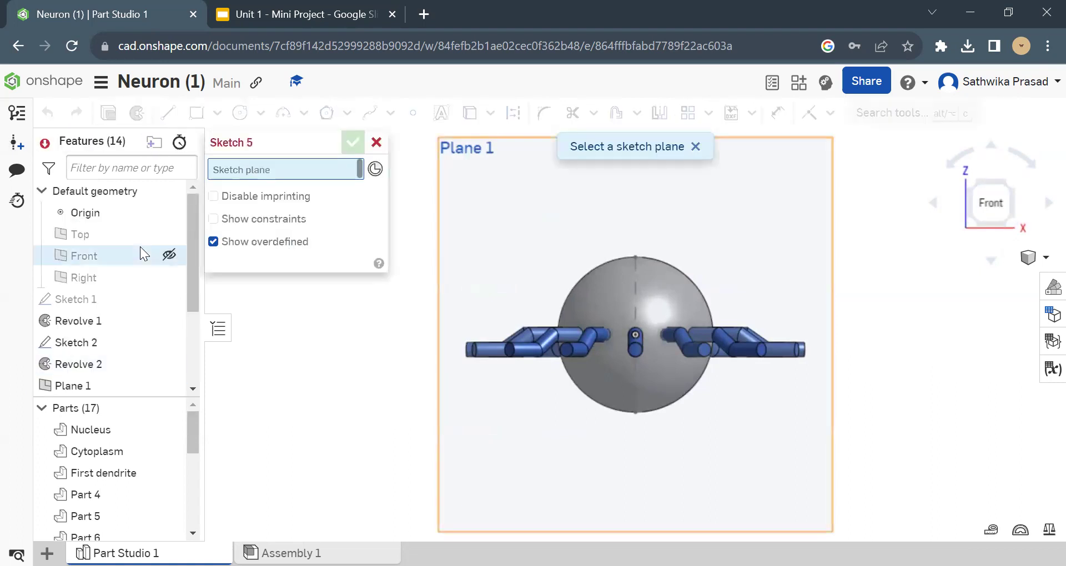
left_click(97, 255)
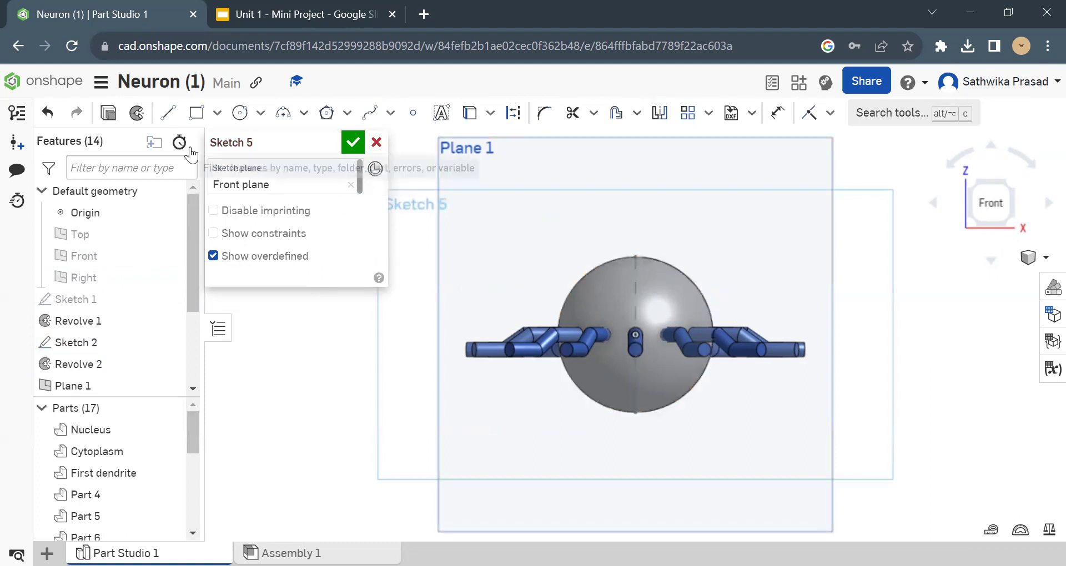
left_click(168, 123)
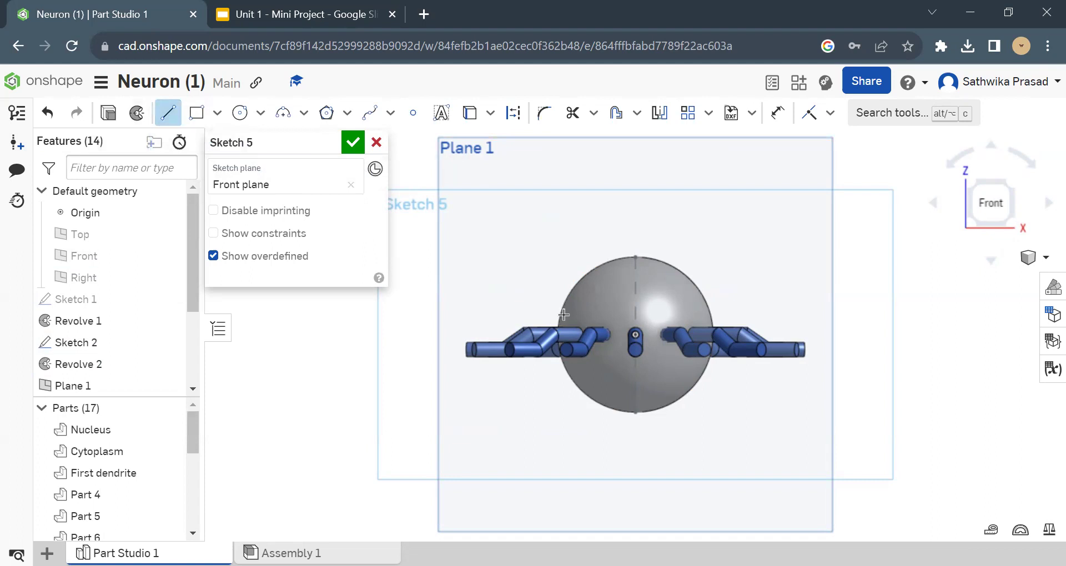
left_click(634, 333)
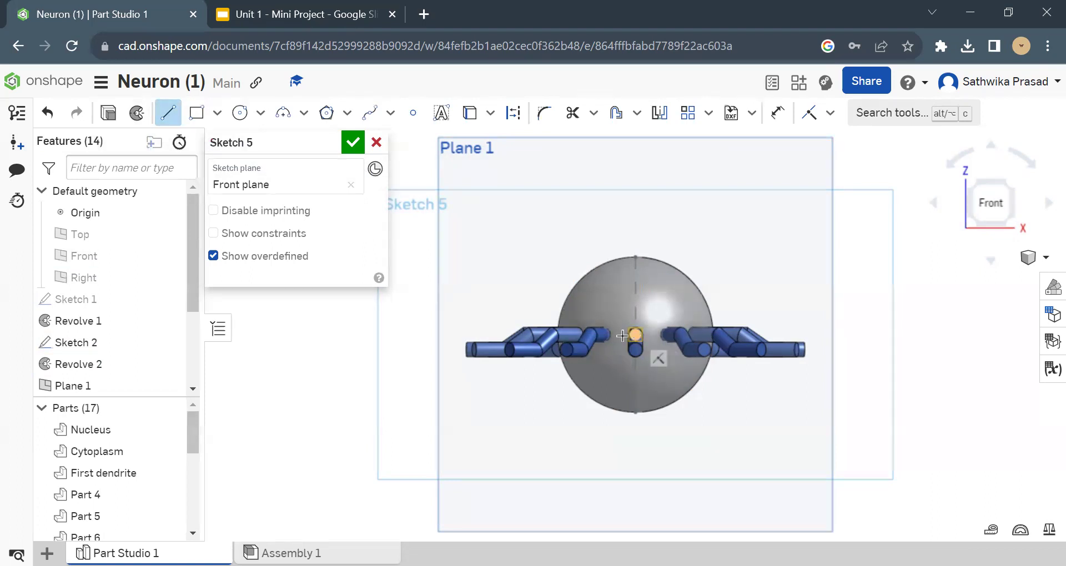
left_click(557, 333)
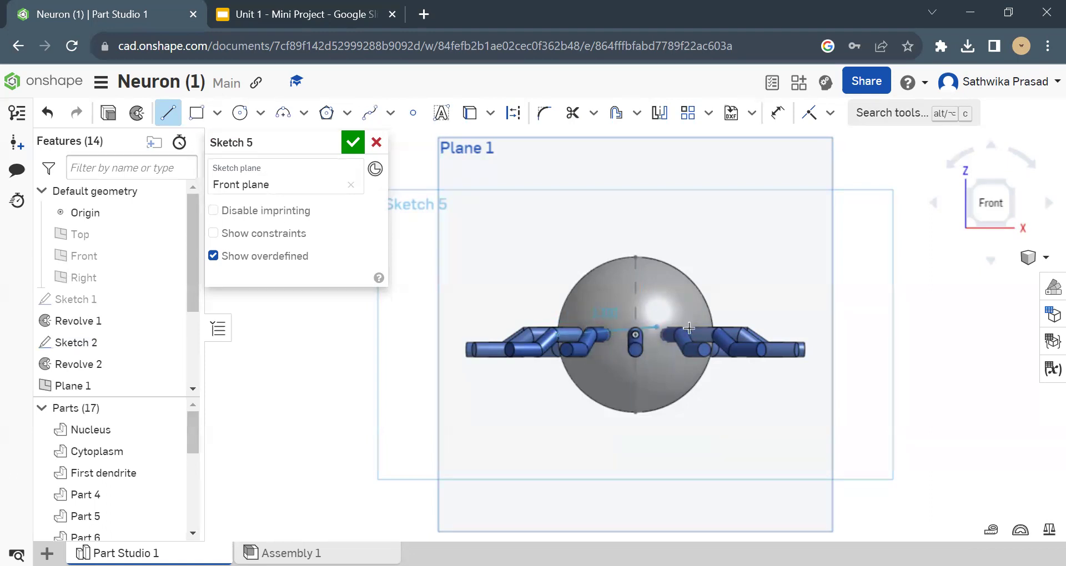
left_click(717, 333)
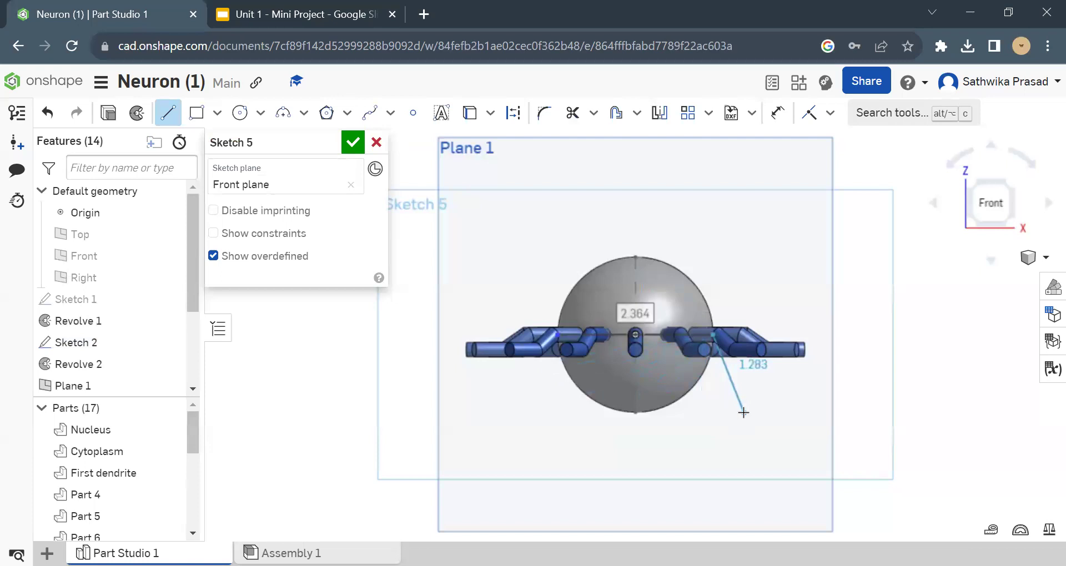
key("Escape")
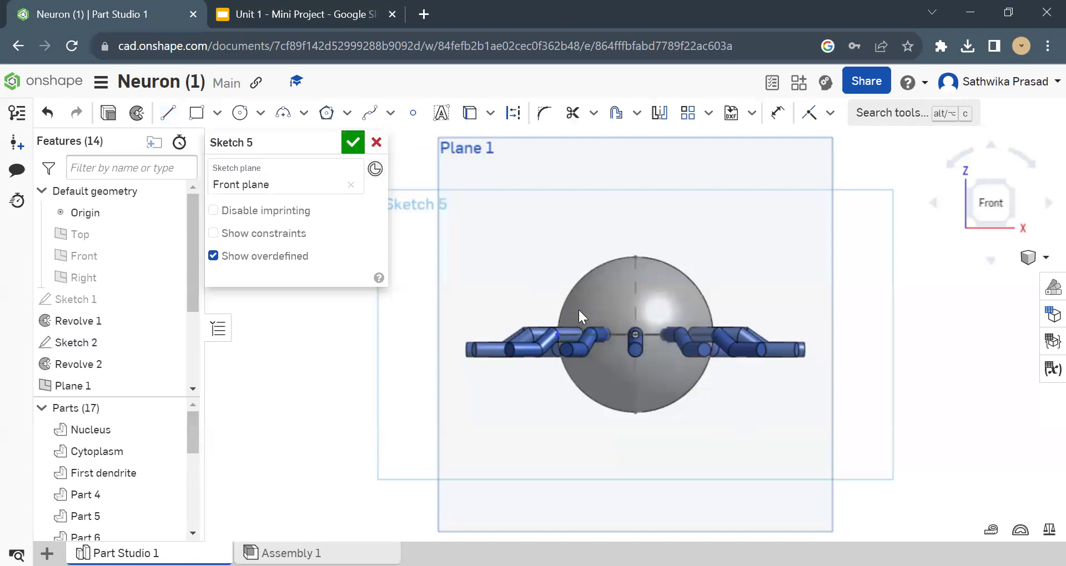
left_click(352, 142)
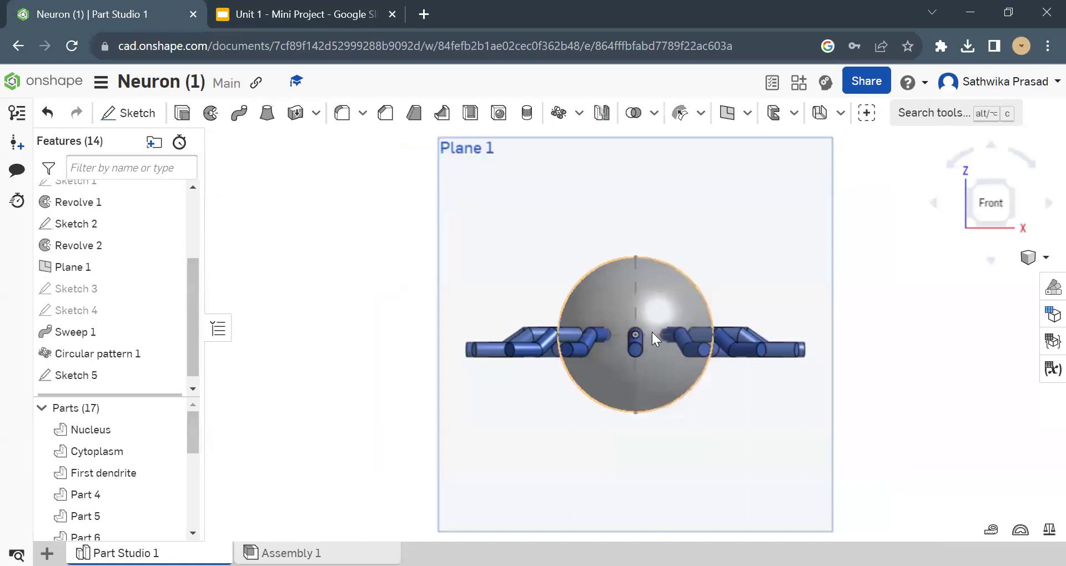
Circular-pattern the First dendrite part about the horizontal line of Sketch 5, with 15 equally spaced instances over 360 degrees
left_click(1031, 265)
left_click(993, 266)
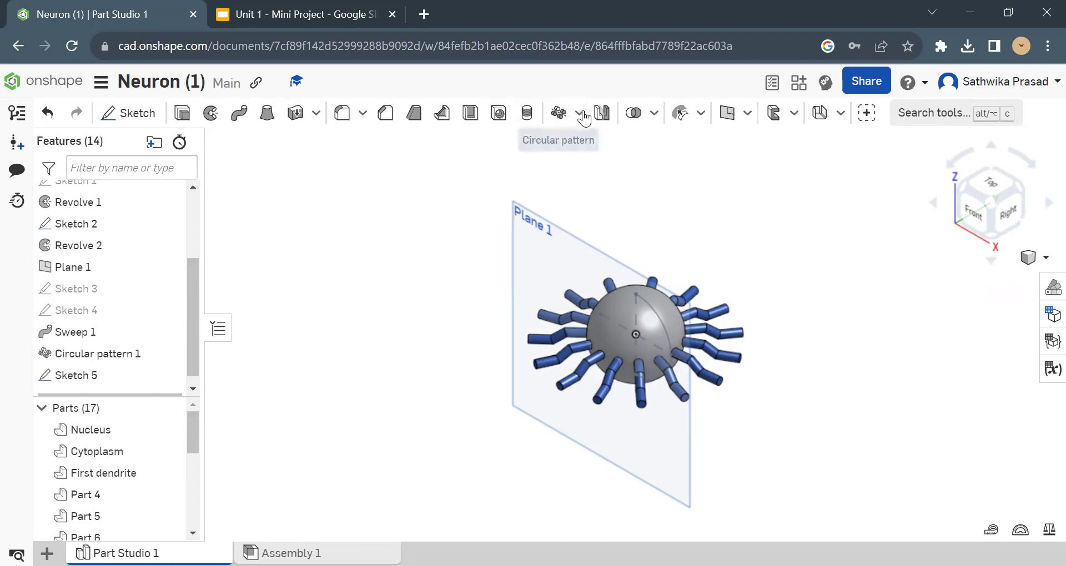
left_click(559, 112)
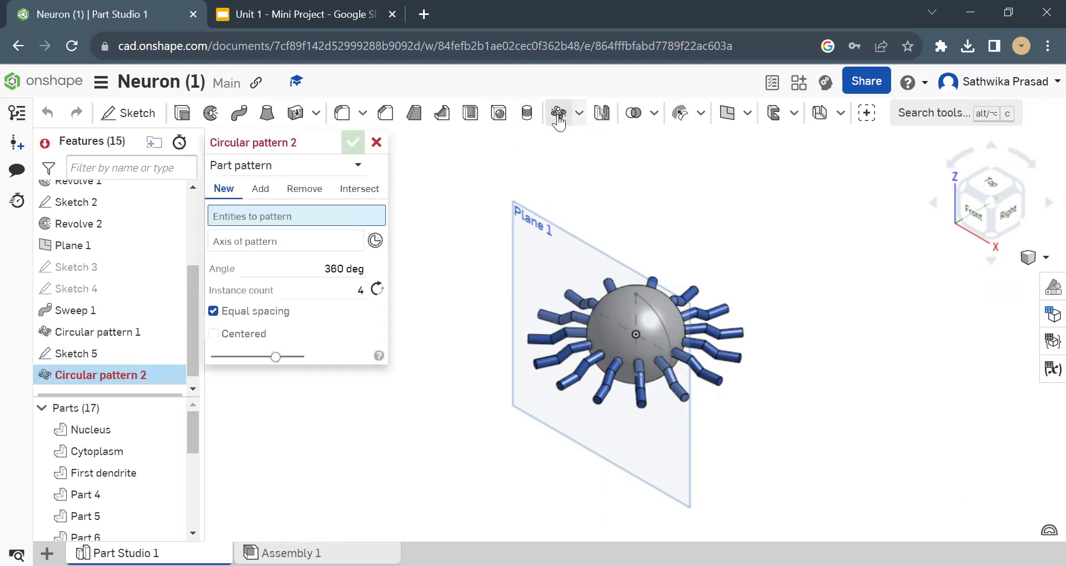
left_click(114, 476)
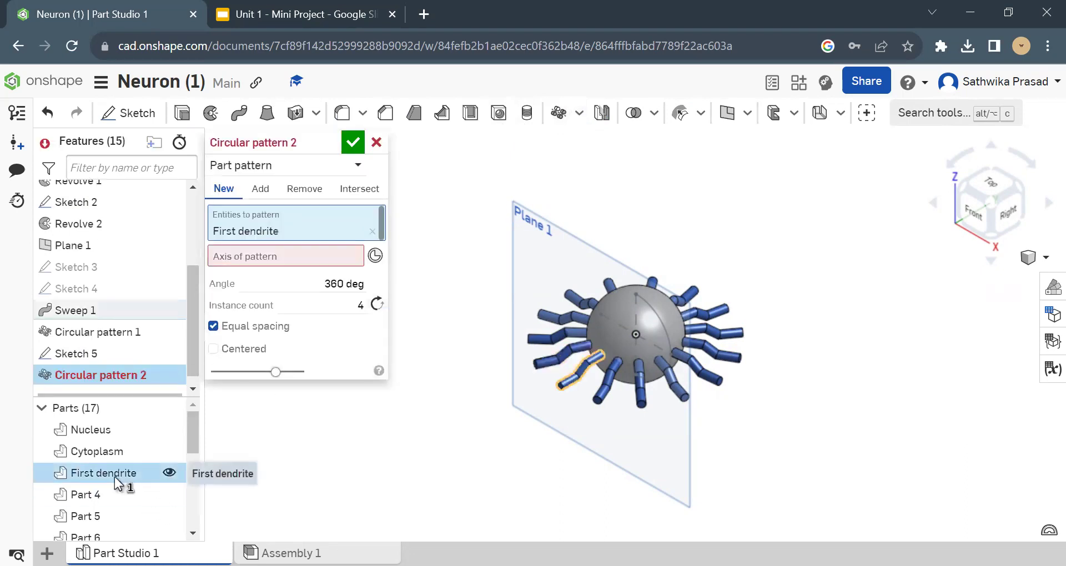
left_click(274, 258)
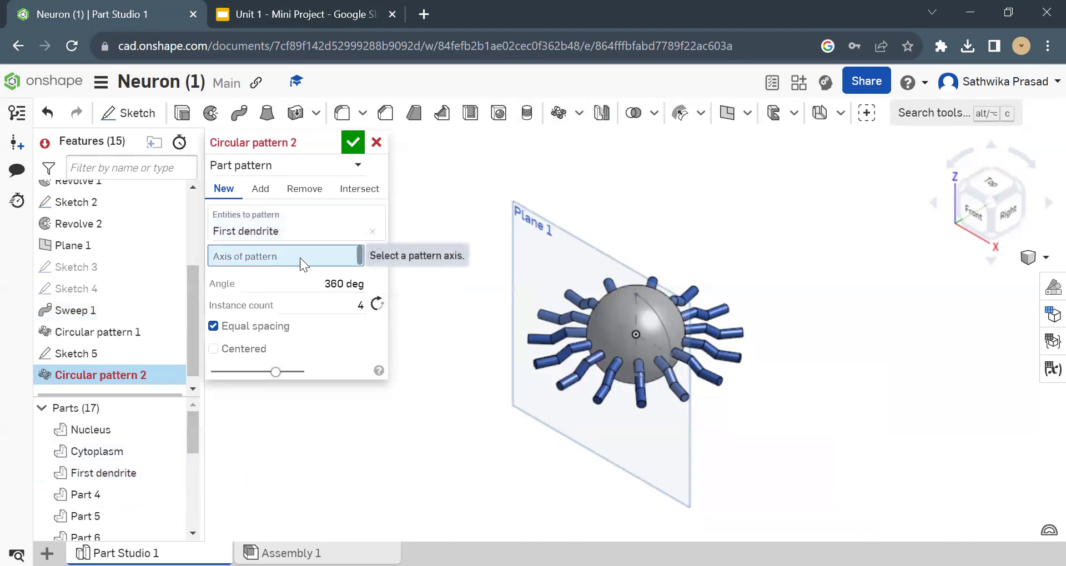
left_click(623, 325)
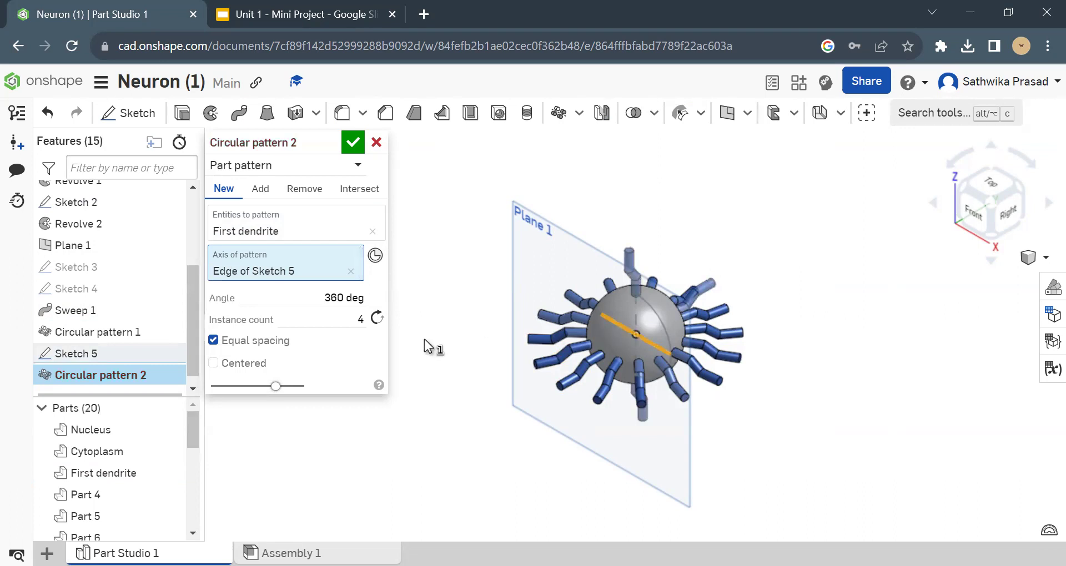
left_click(361, 319)
key("BackSpace")
type("15")
key("Return")
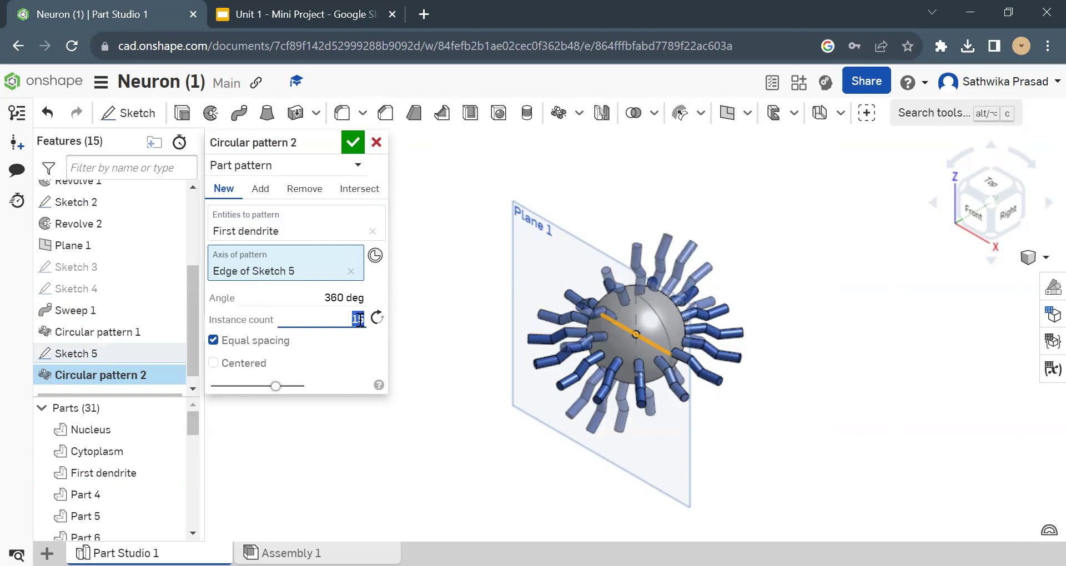
left_click(352, 142)
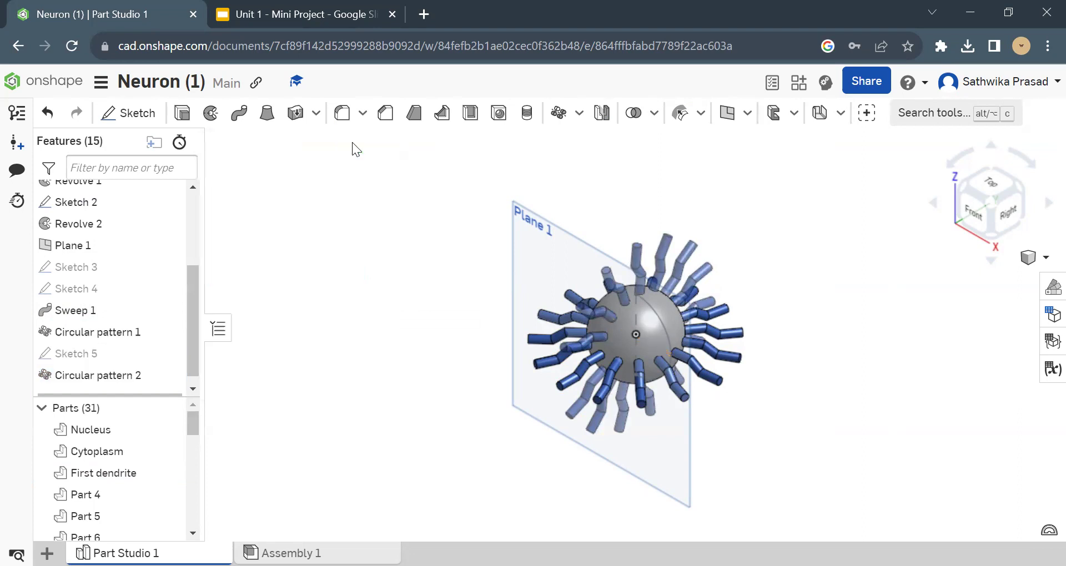
Examine the arrangement of the dendrites around the sphere from isometric and rotated views
left_click(1028, 257)
left_click(984, 263)
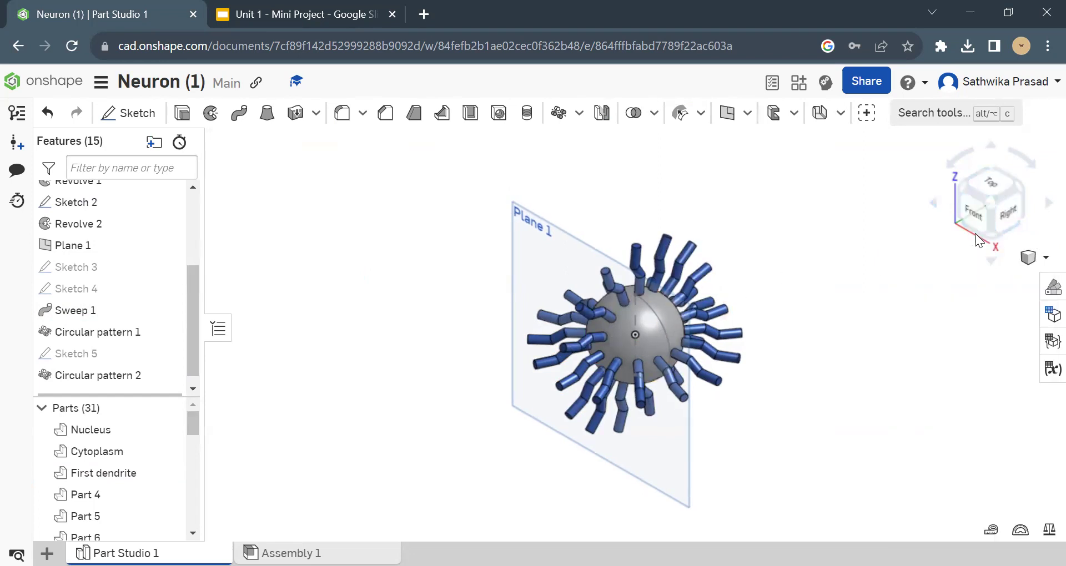
left_click(1040, 205)
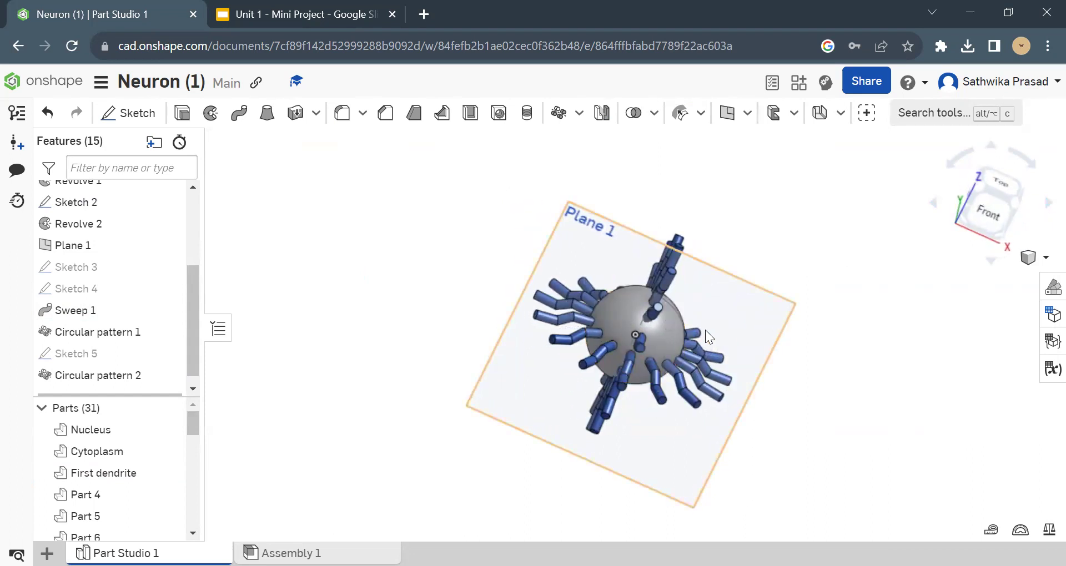
left_click(1028, 257)
left_click(968, 264)
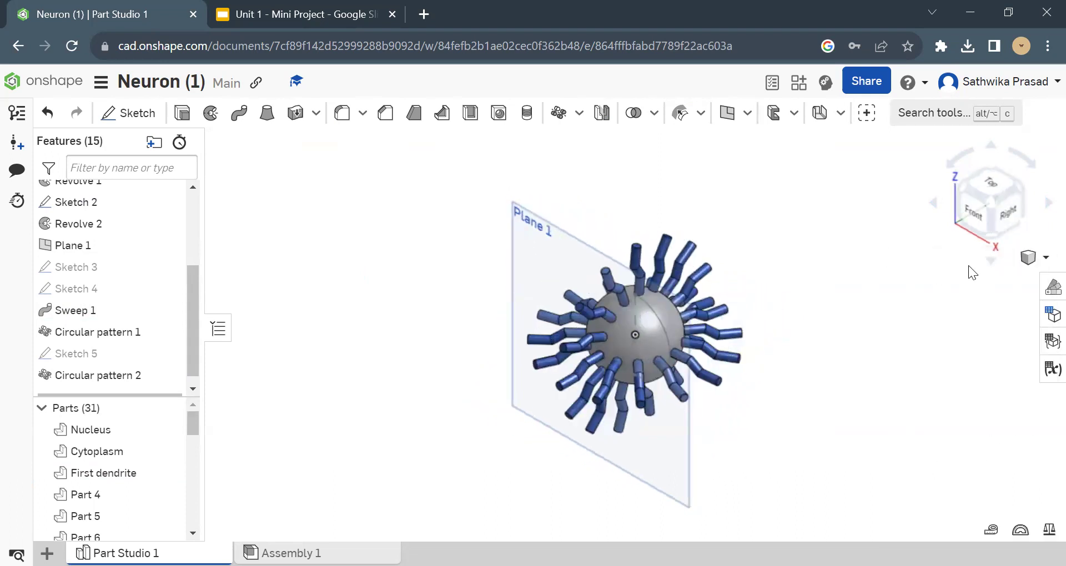
left_click(1041, 205)
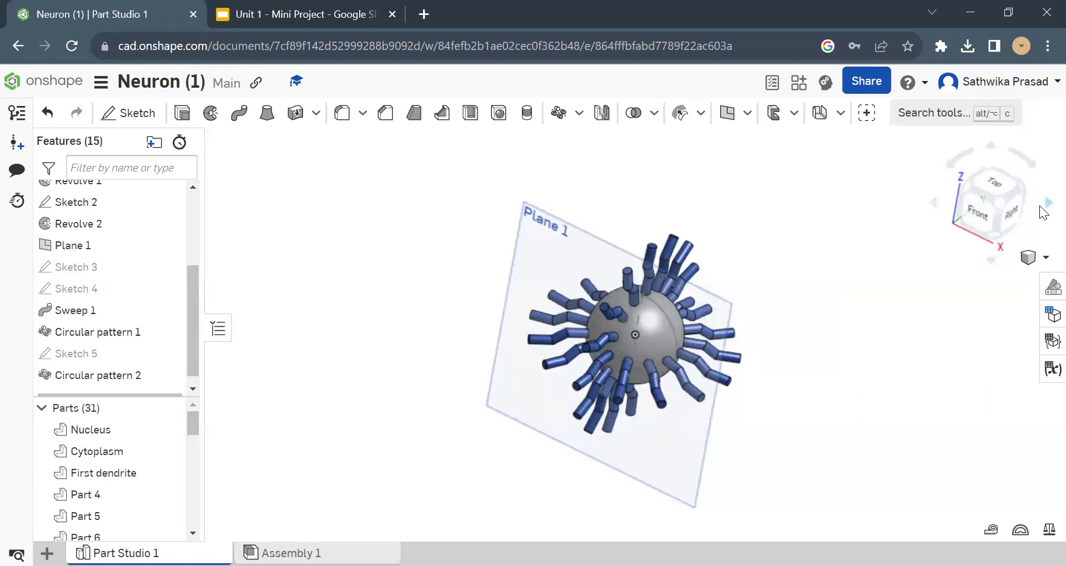
left_click(1041, 206)
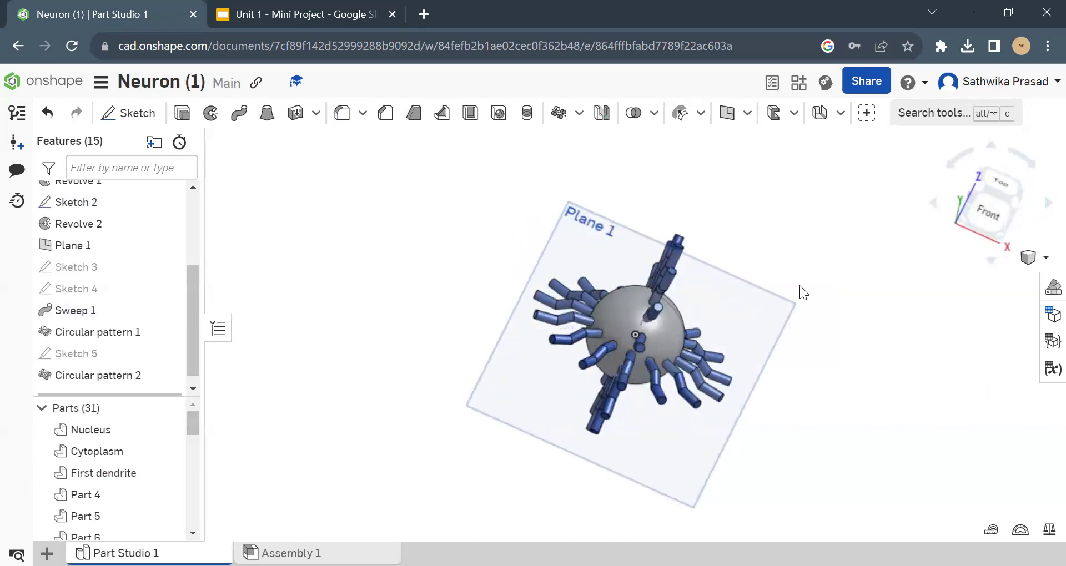
On Plane 1, sketch a slanted line about 2.48 in long across the sphere and finish the sketch
left_click(612, 255)
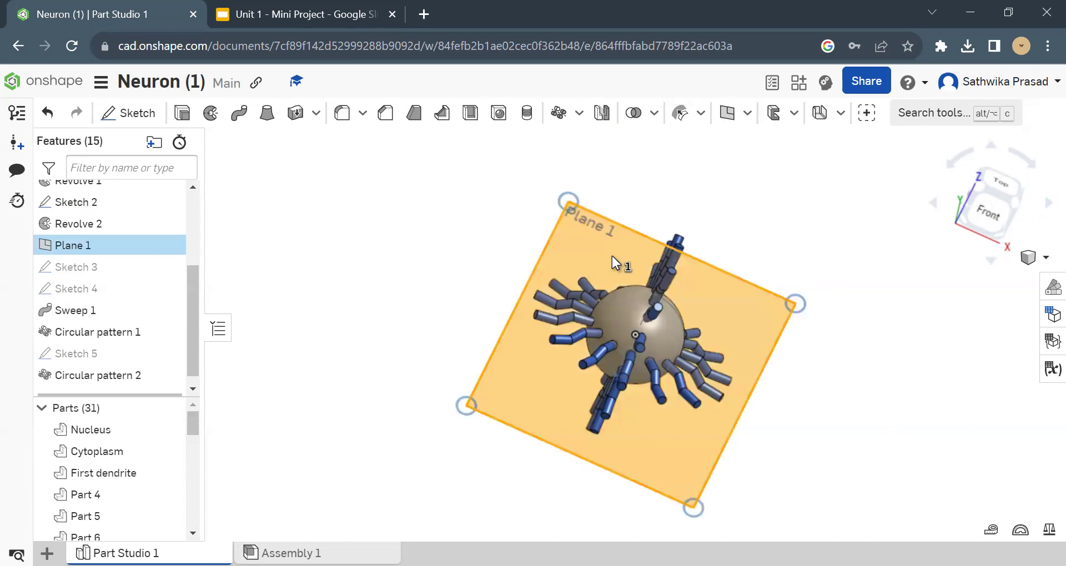
left_click(138, 111)
left_click(168, 113)
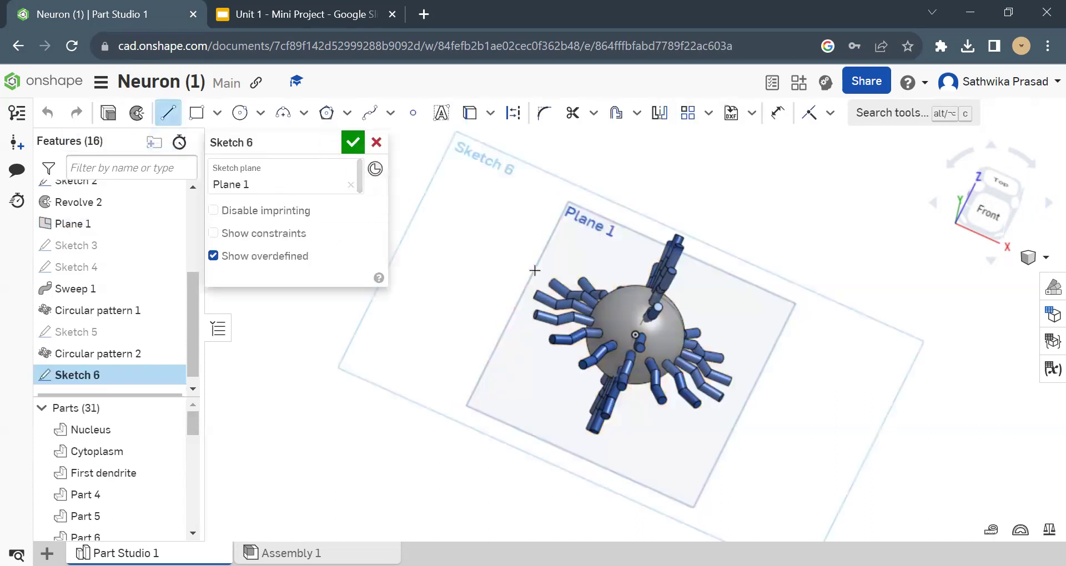
left_click(616, 289)
left_click(647, 380)
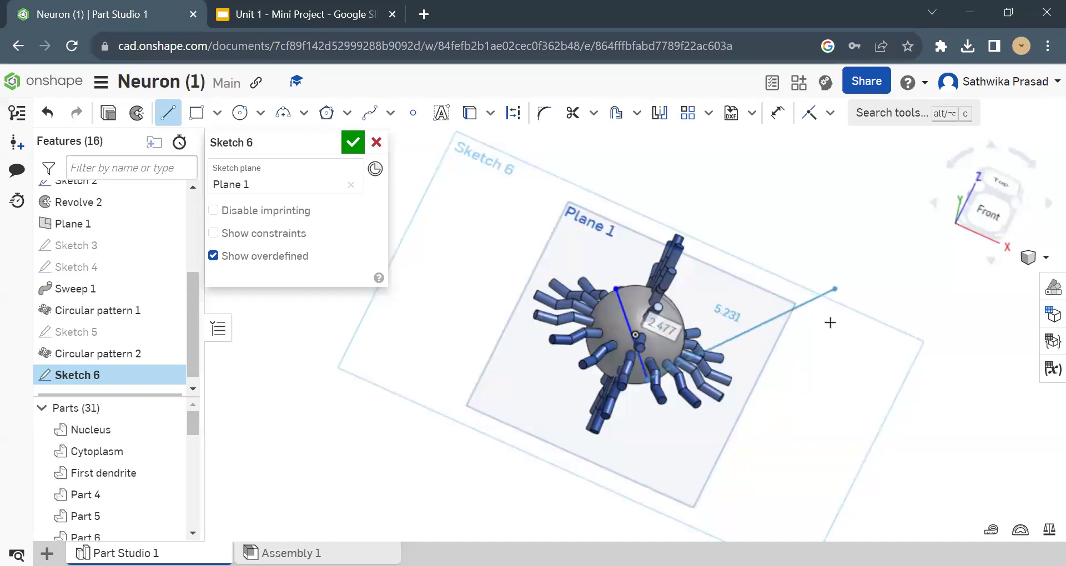
key("Escape")
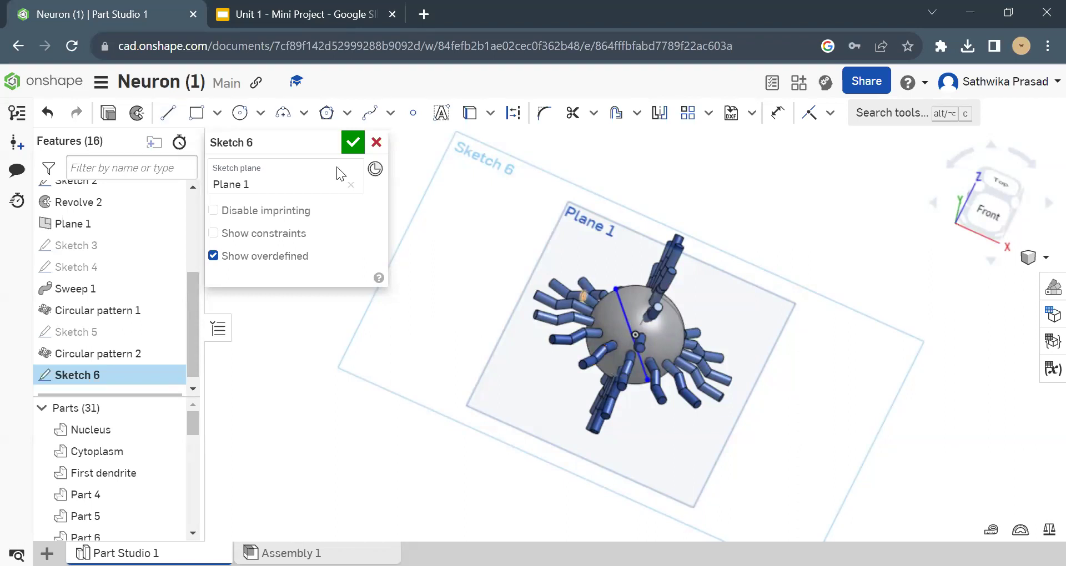
left_click(355, 146)
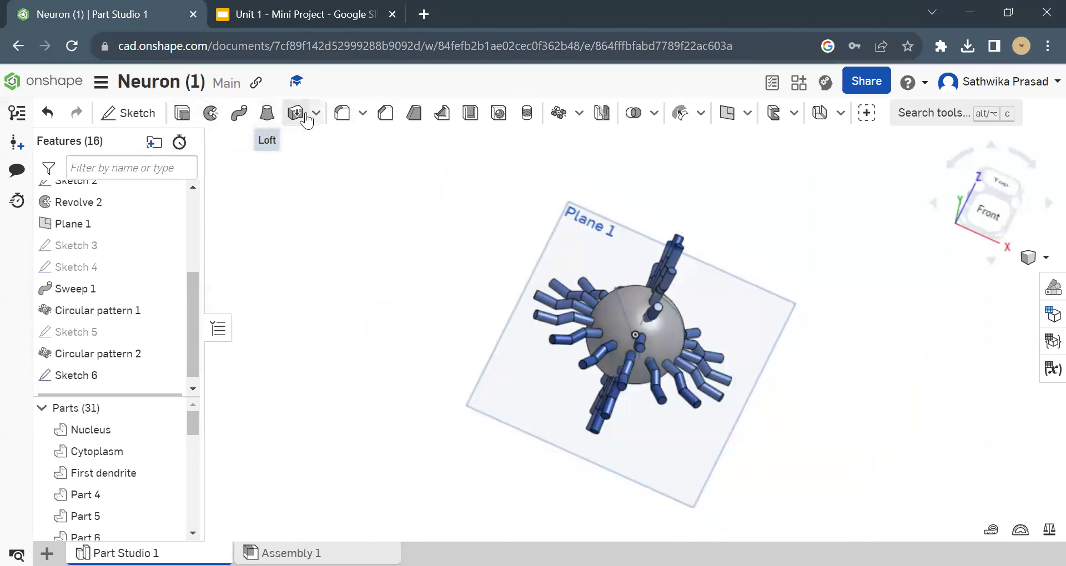
Try a circular pattern of Part 17 about the slanted line of Sketch 6, with 15 equally spaced instances over 360 degrees
left_click(559, 112)
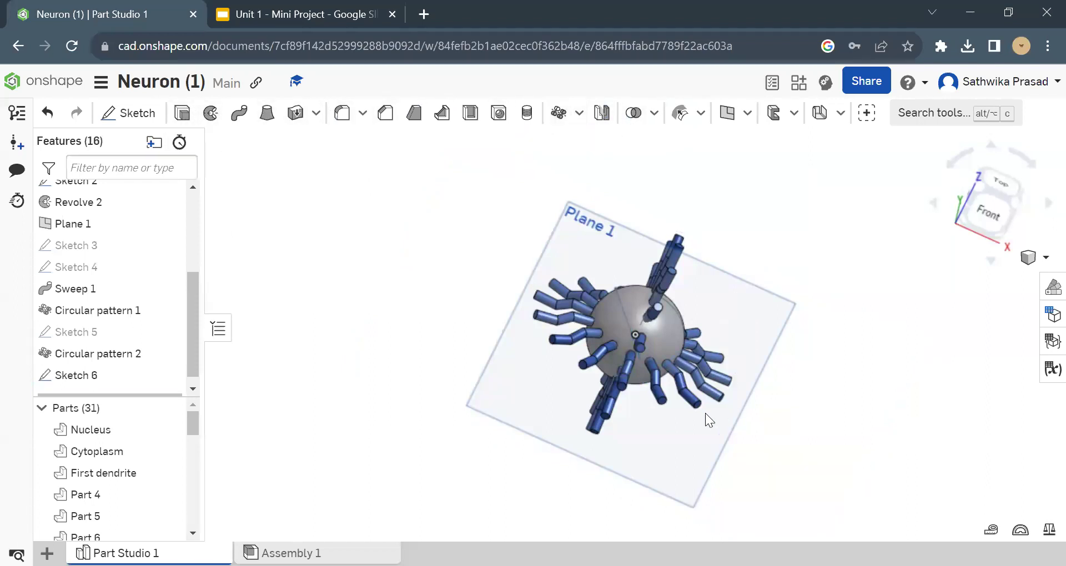
left_click(658, 398)
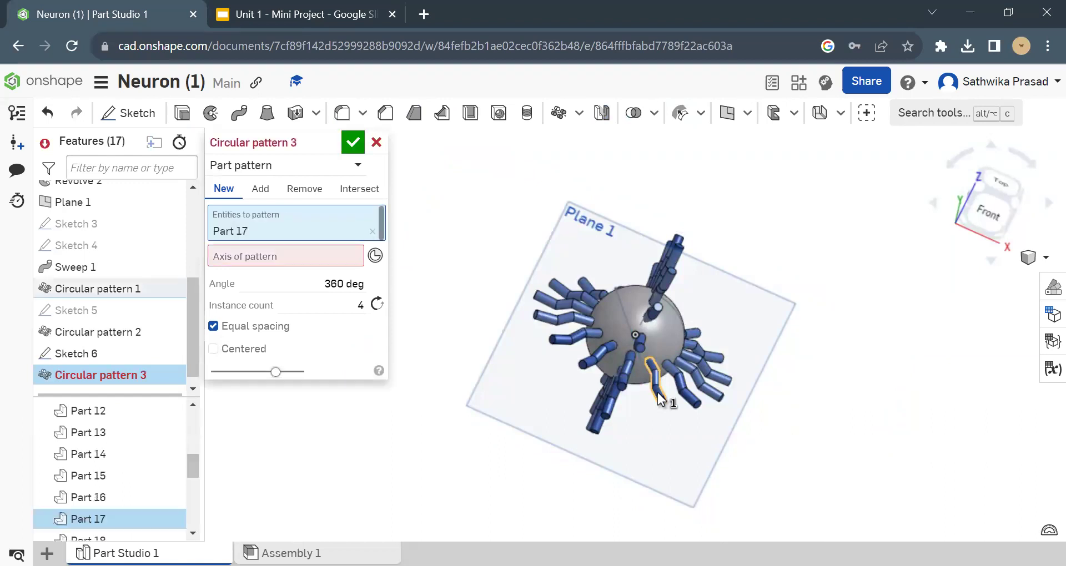
left_click(283, 254)
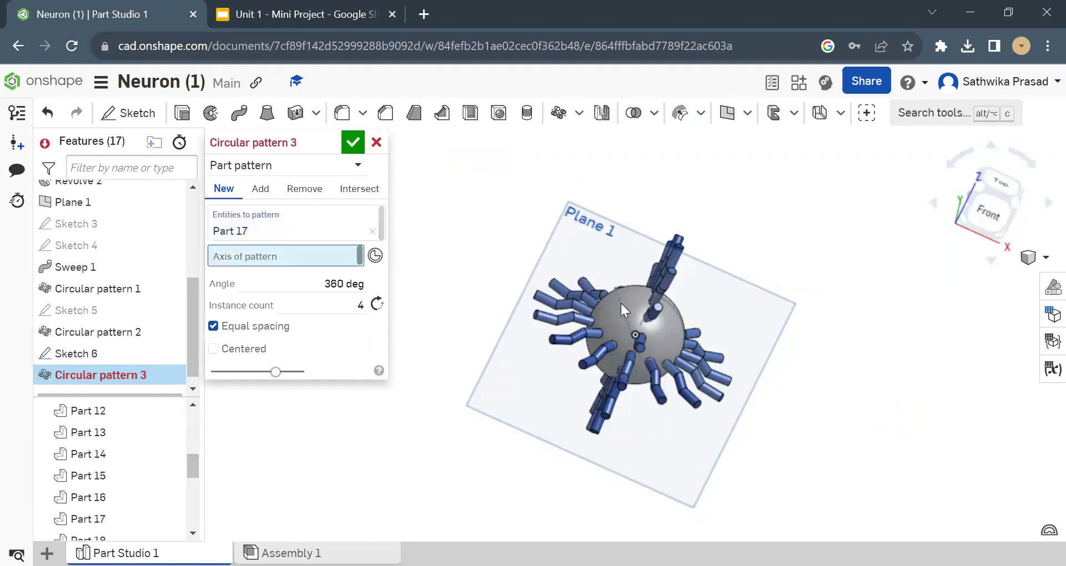
left_click(621, 304)
left_click(358, 319)
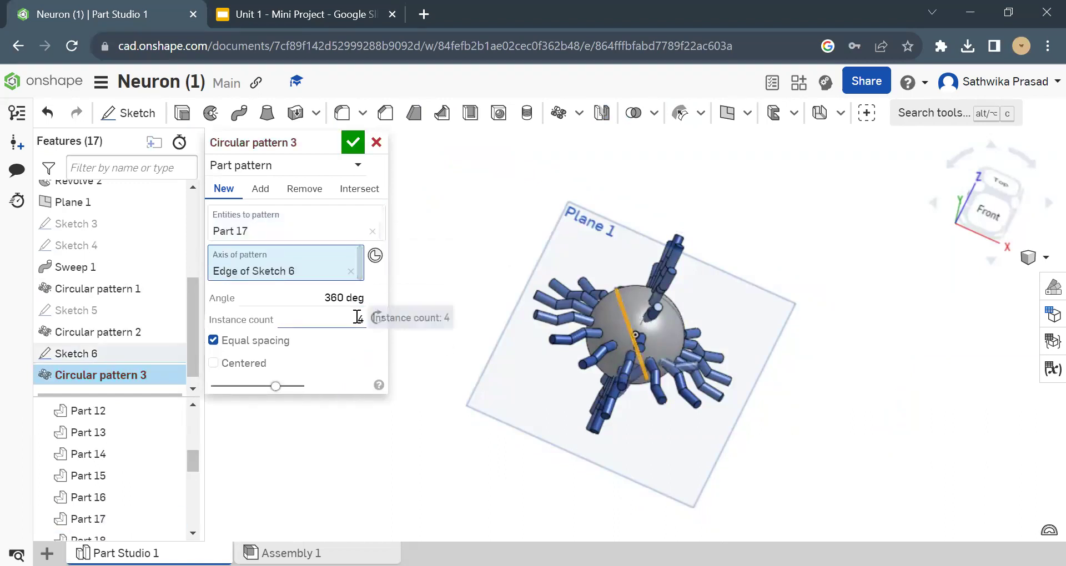
type("15")
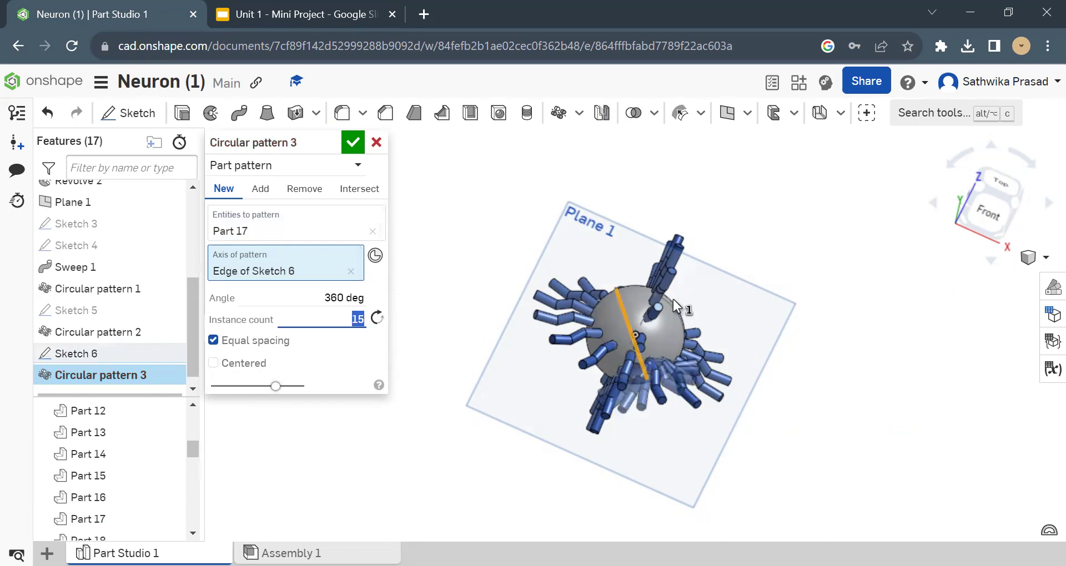
left_click(1028, 257)
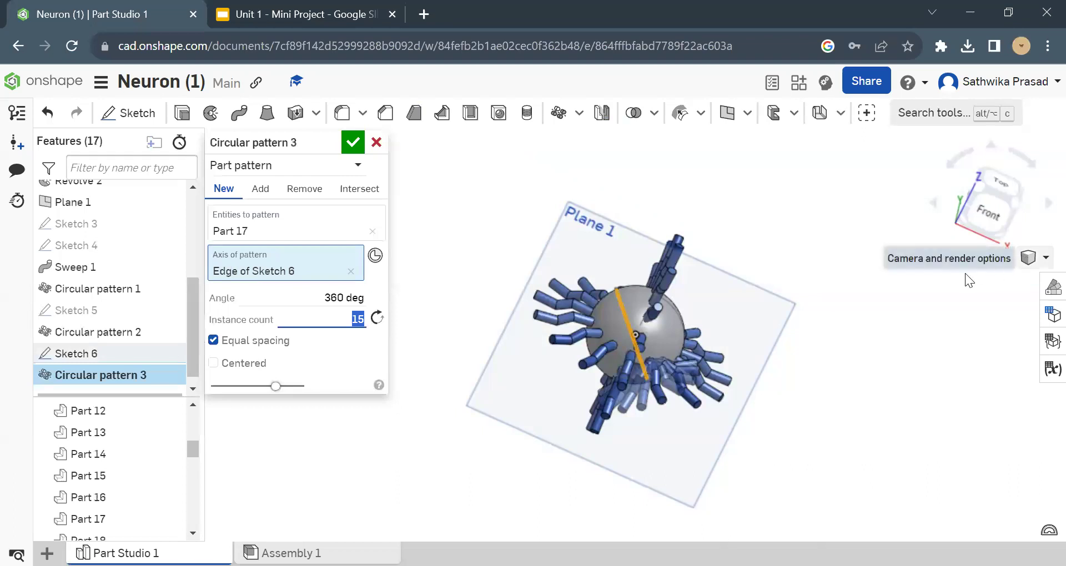
left_click(965, 280)
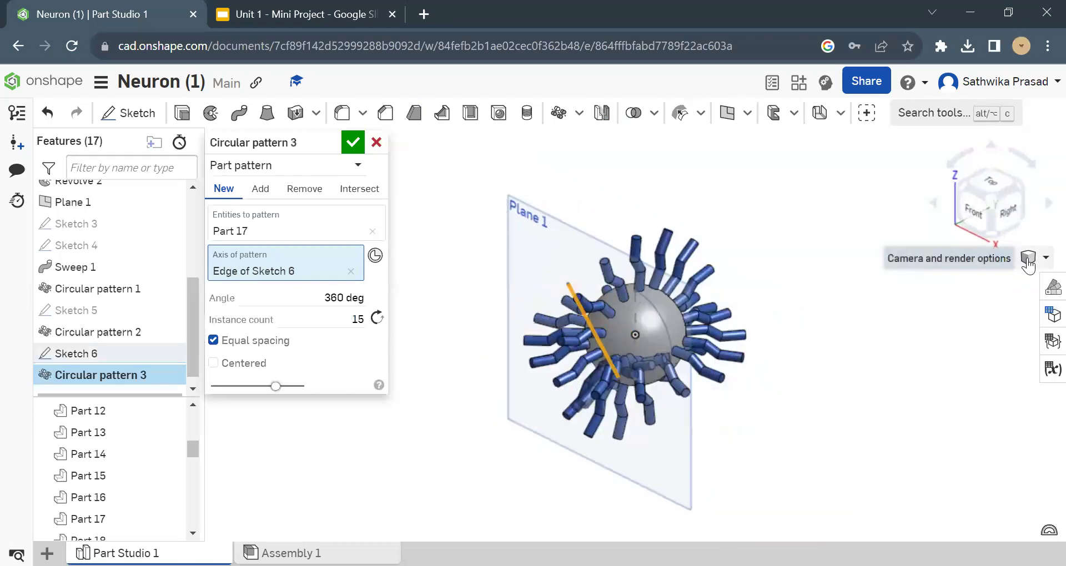
left_click(377, 143)
Delete Sketch 6 with the slanted line on Plane 1
scroll(693, 445, "up", 1)
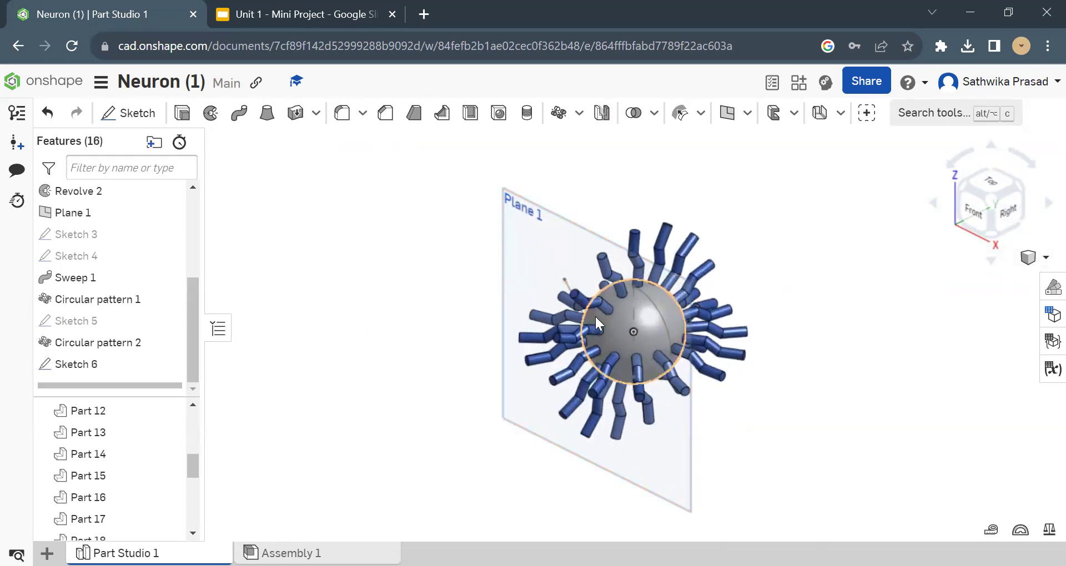
left_click(582, 316)
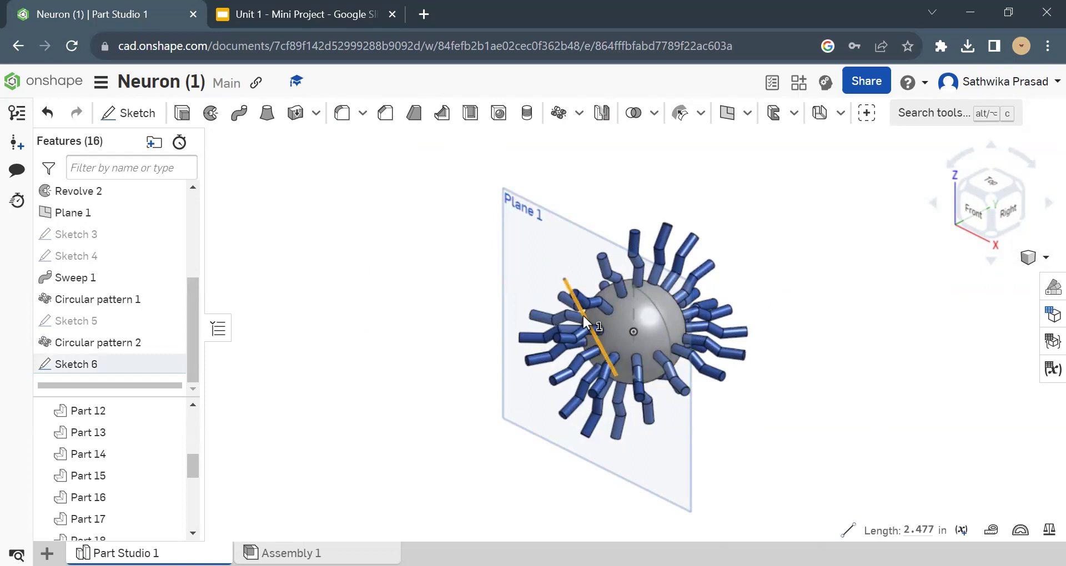
key("Delete")
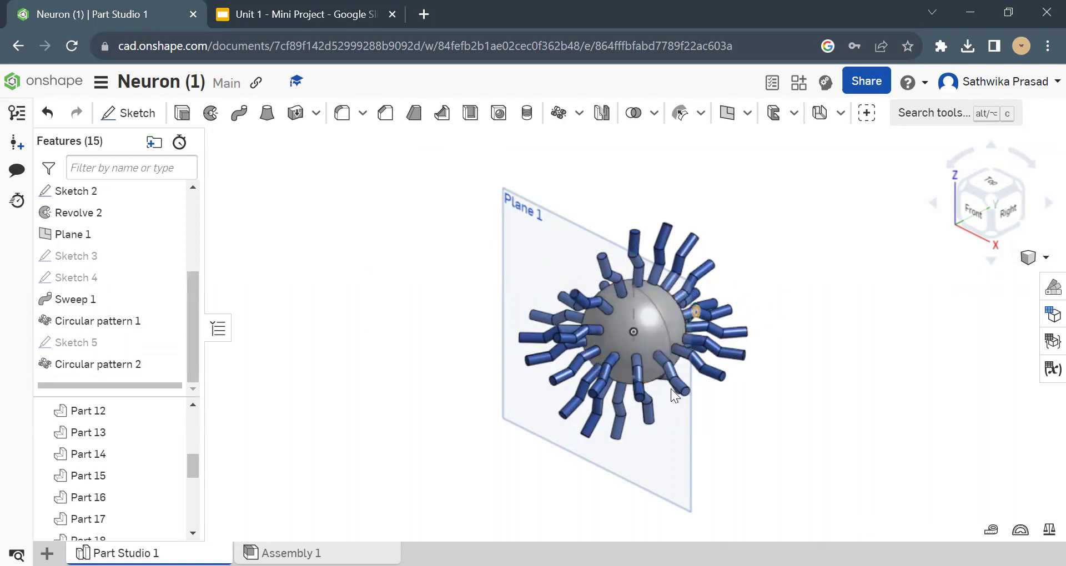
Set the appearance colour of the Cytoplasm part to the orange-red DF7251
scroll(706, 382, "down", 1)
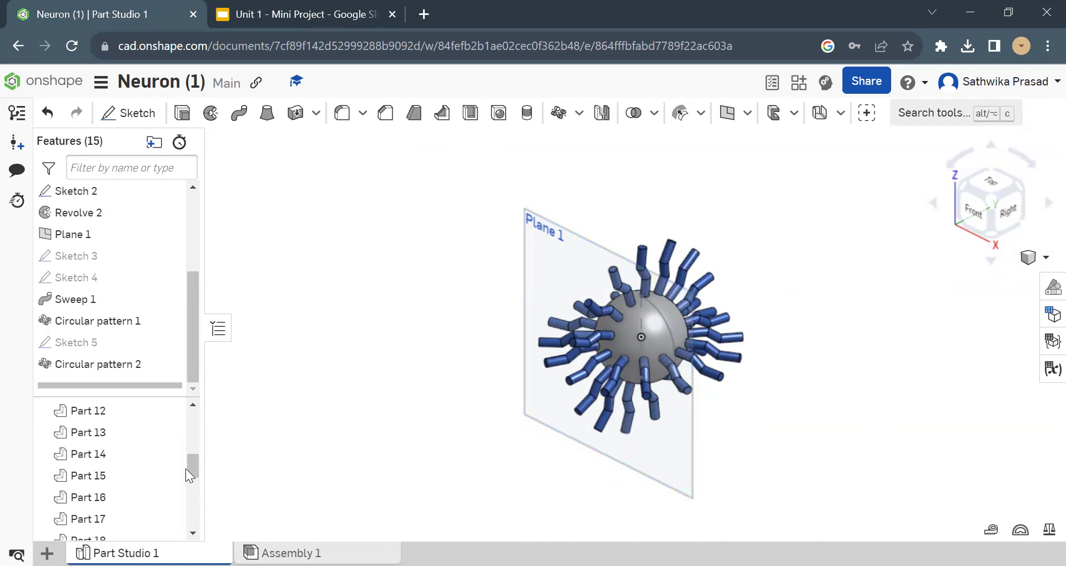
scroll(145, 489, "down", 5)
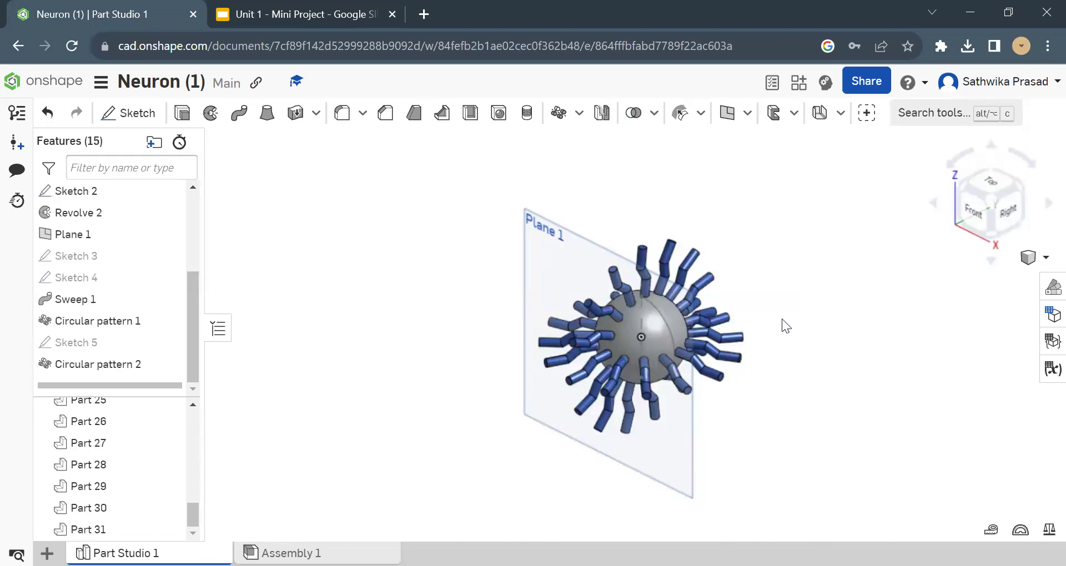
left_click(1027, 257)
left_click(969, 264)
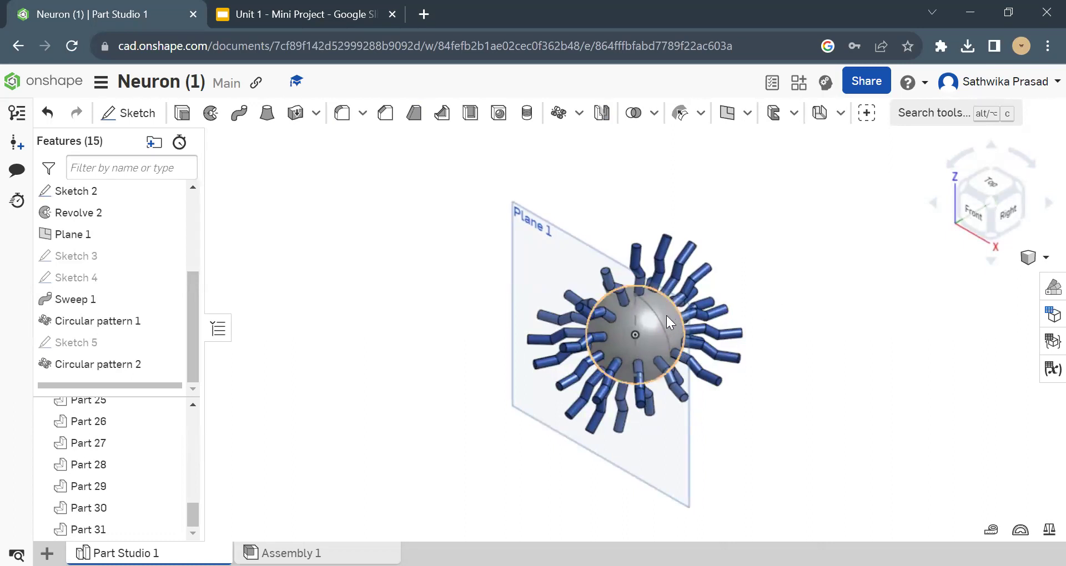
scroll(116, 507, "up", 3)
scroll(116, 507, "up", 5)
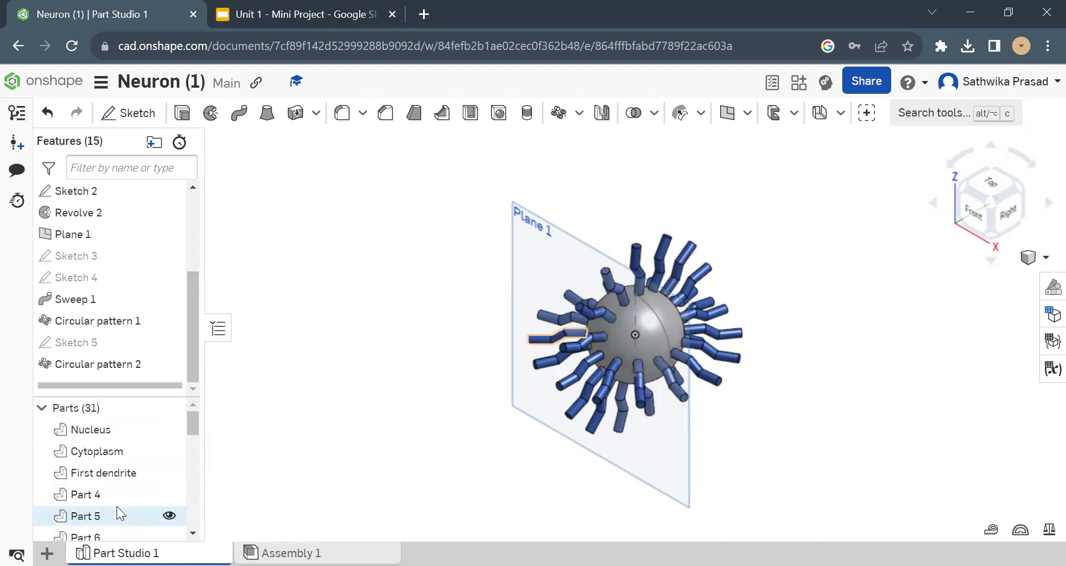
left_click(107, 451)
right_click(107, 451)
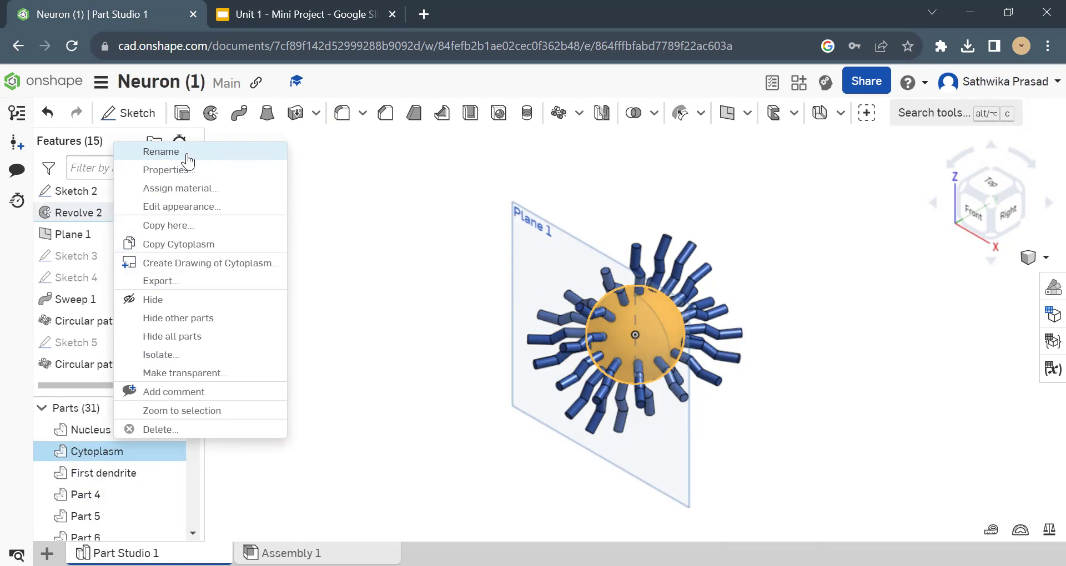
left_click(182, 208)
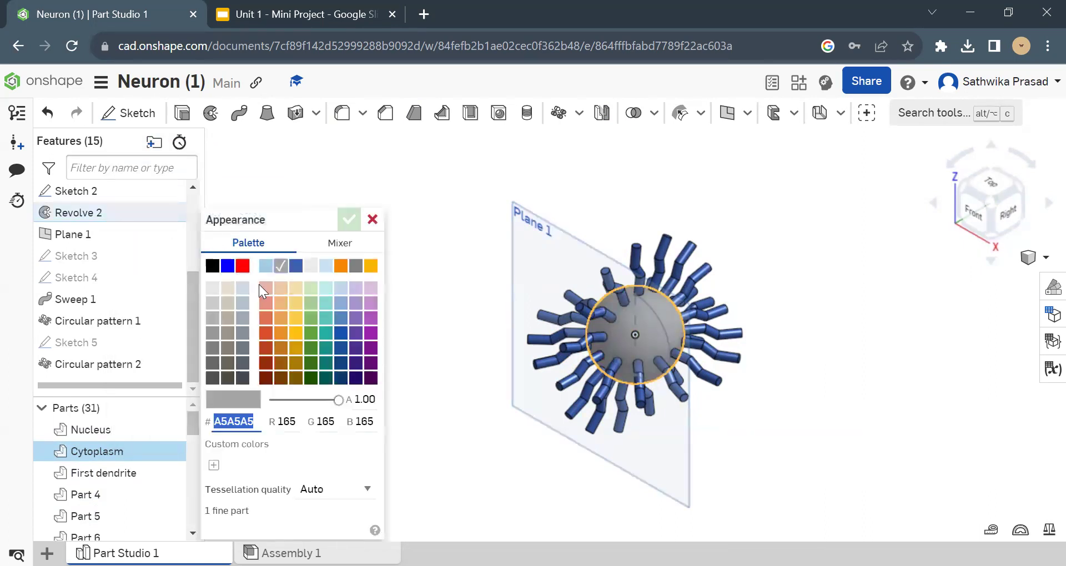
left_click(266, 318)
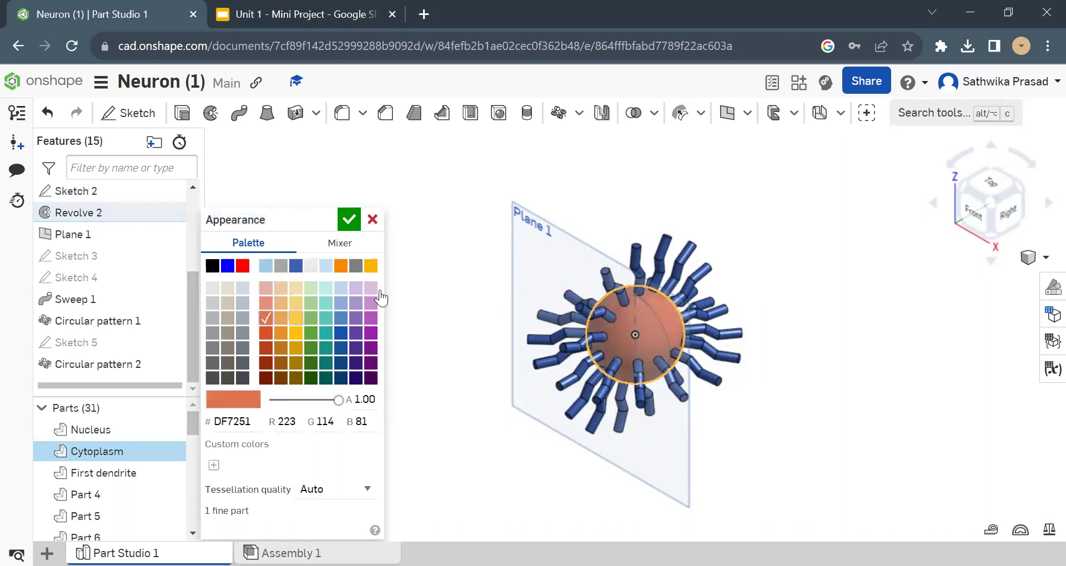
left_click(356, 220)
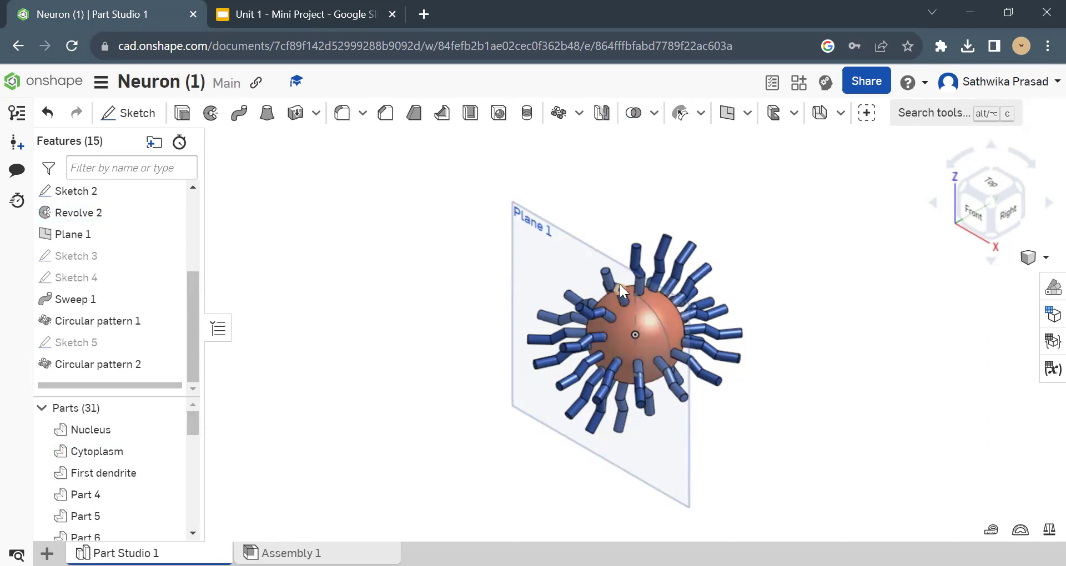
Select all 29 dendrite parts, from First dendrite to Part 31, and set their appearance colour to red FF0000
scroll(135, 450, "down", 1)
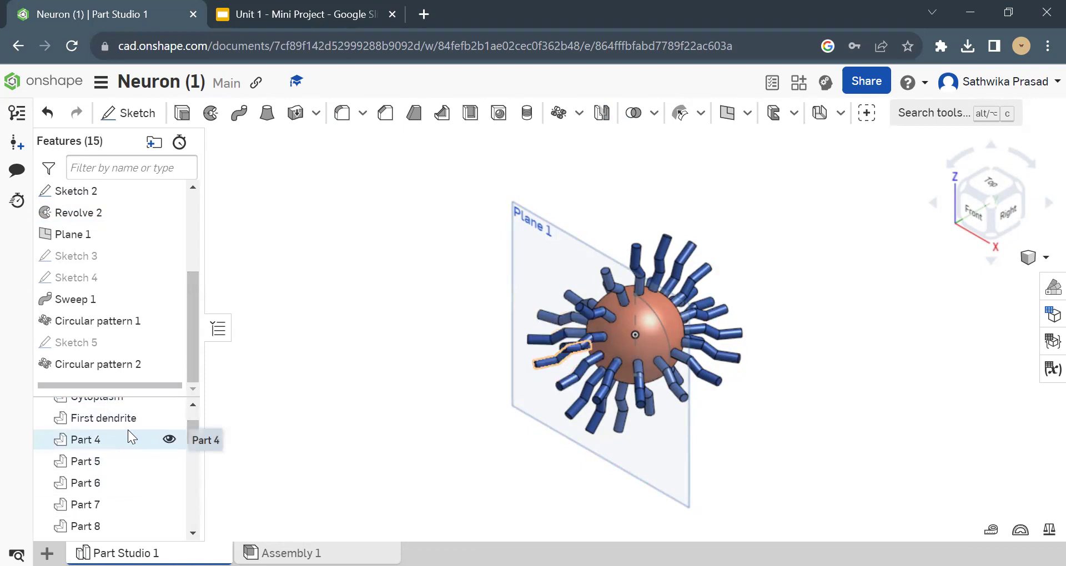
left_click_drag(128, 431, 109, 440)
right_click(108, 438)
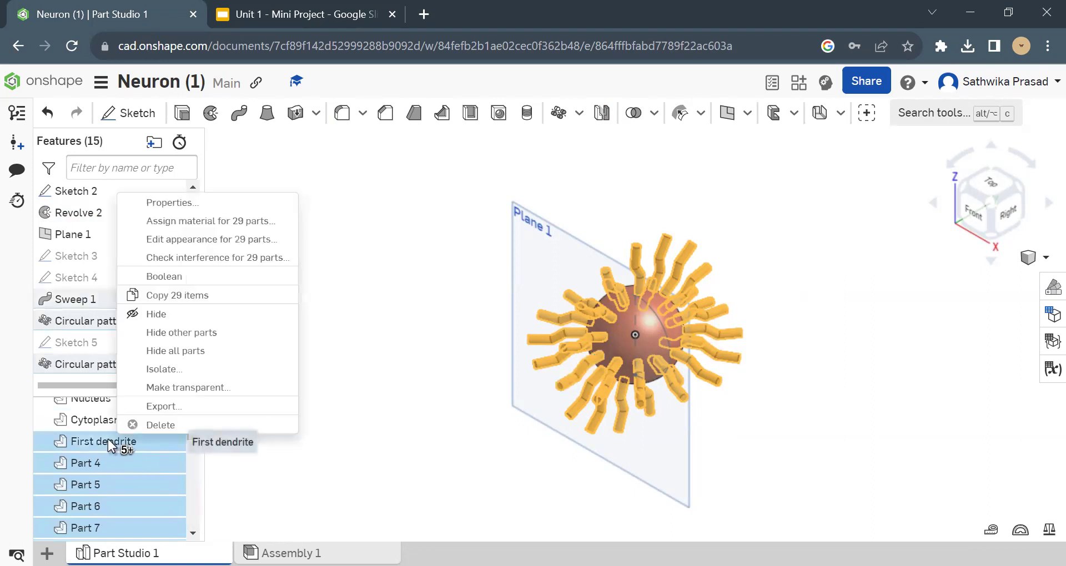
left_click(198, 240)
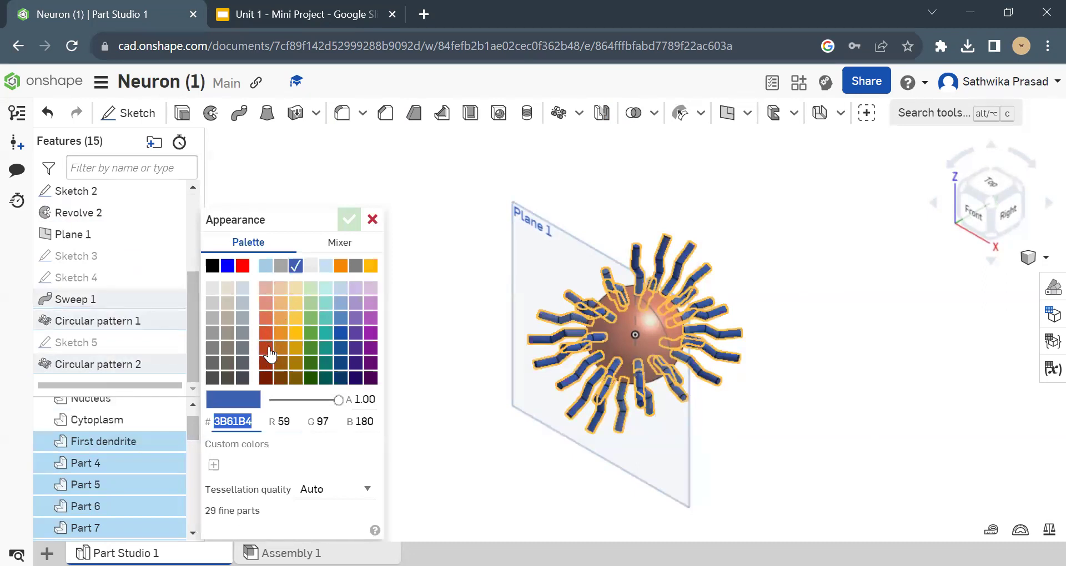
left_click(242, 266)
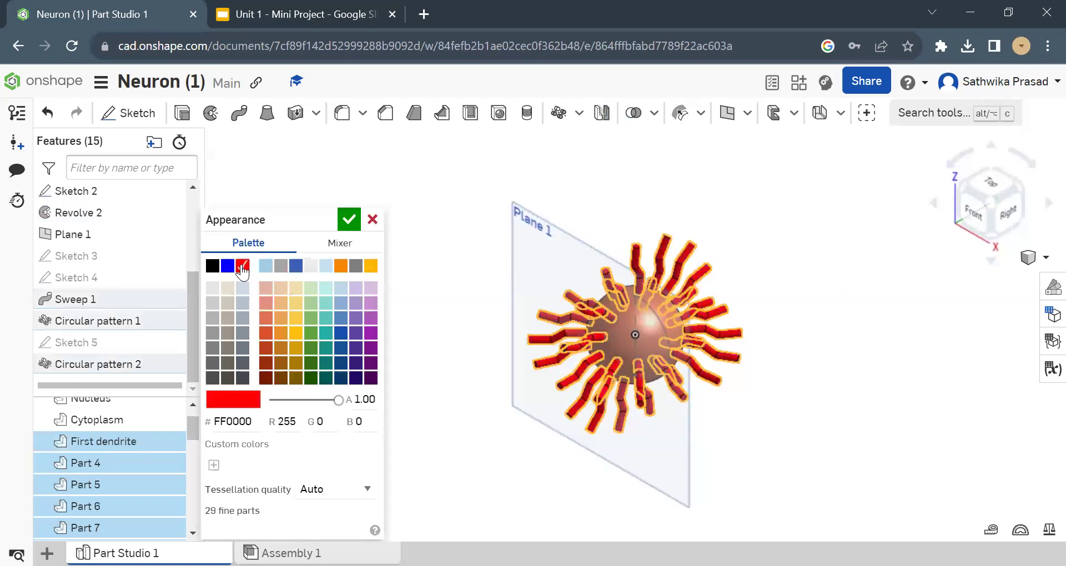
left_click(344, 220)
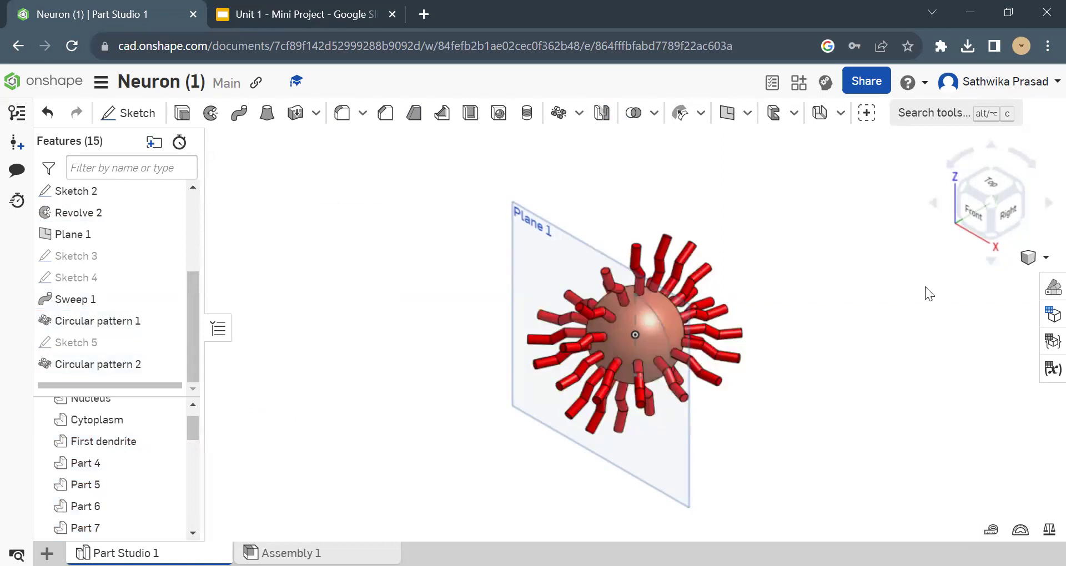
Hide Sketch 2 and make the Cytoplasm part transparent
scroll(102, 309, "up", 2)
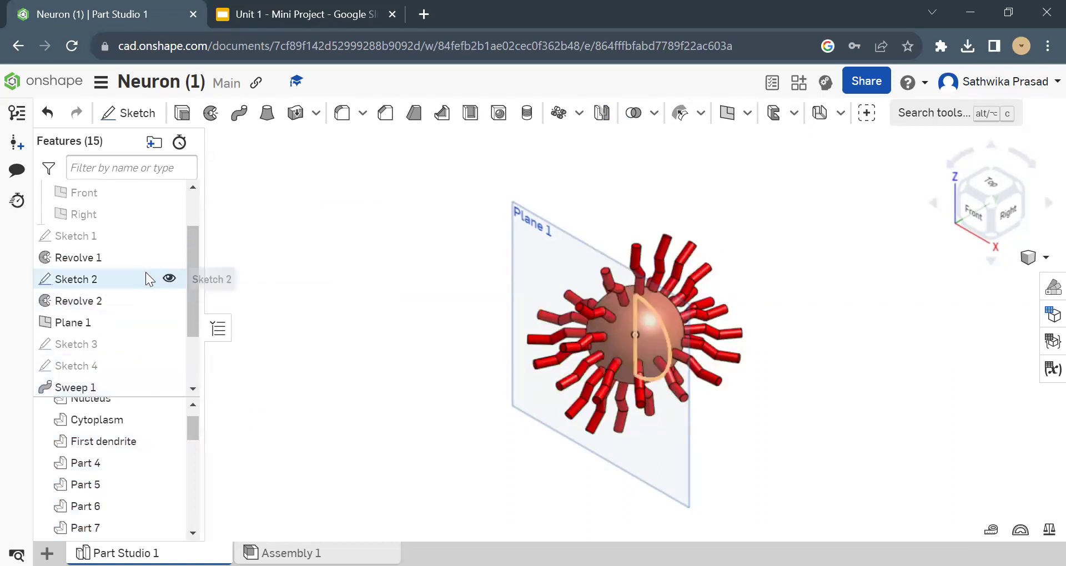
left_click(169, 278)
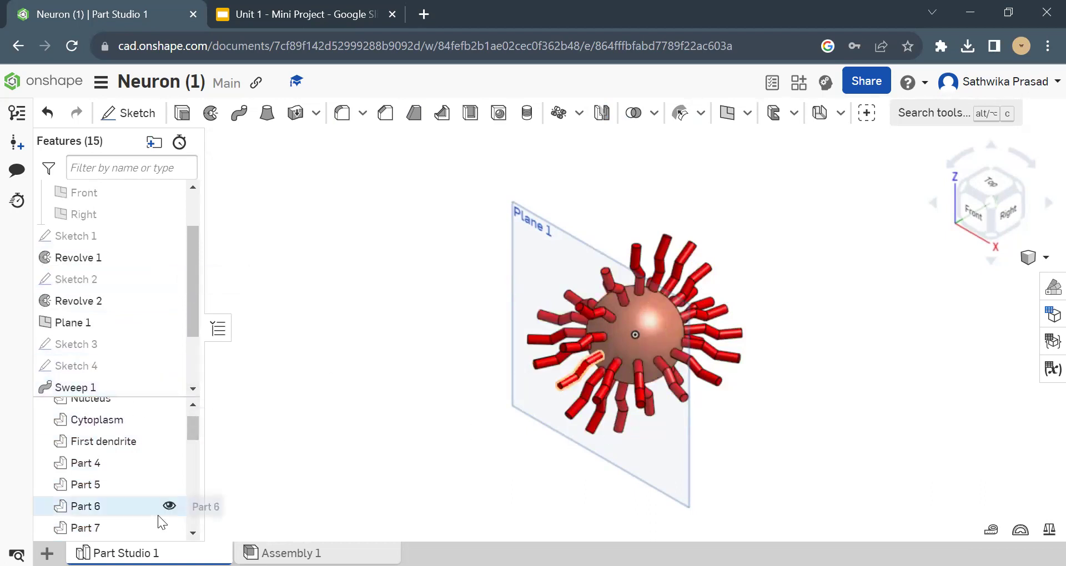
scroll(119, 469, "up", 1)
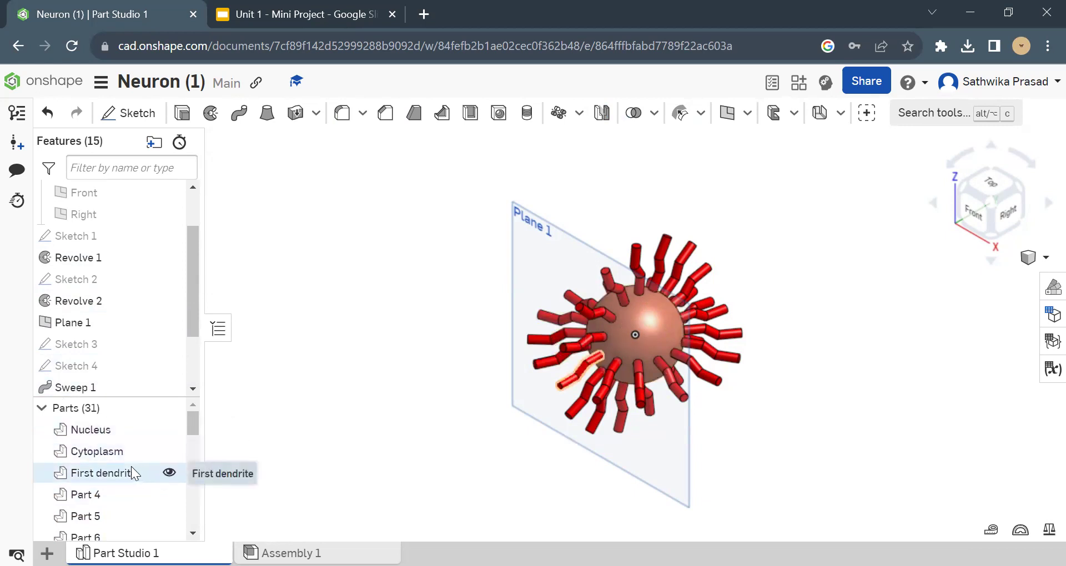
right_click(141, 448)
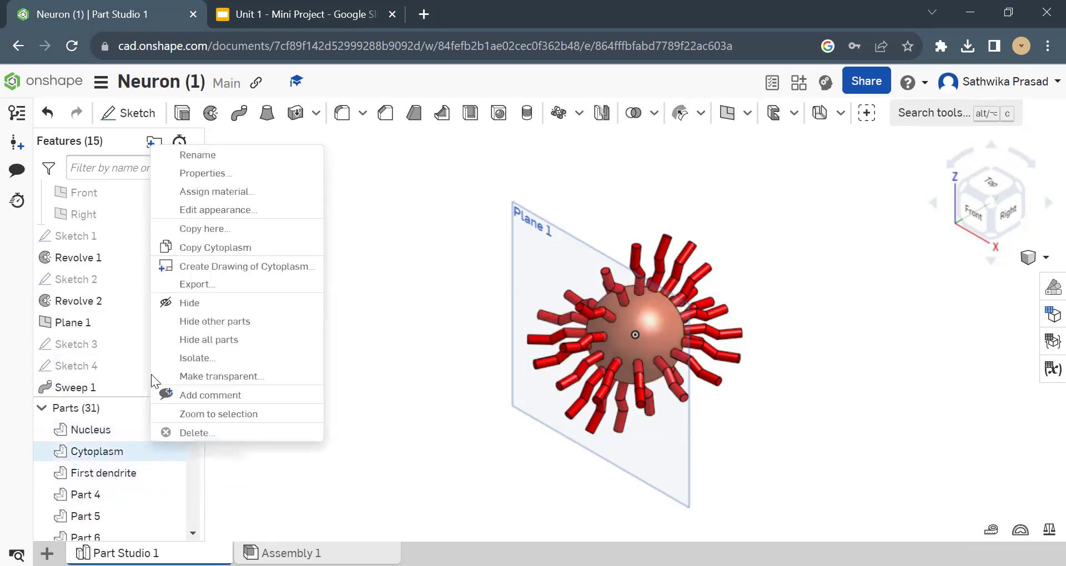
left_click(233, 377)
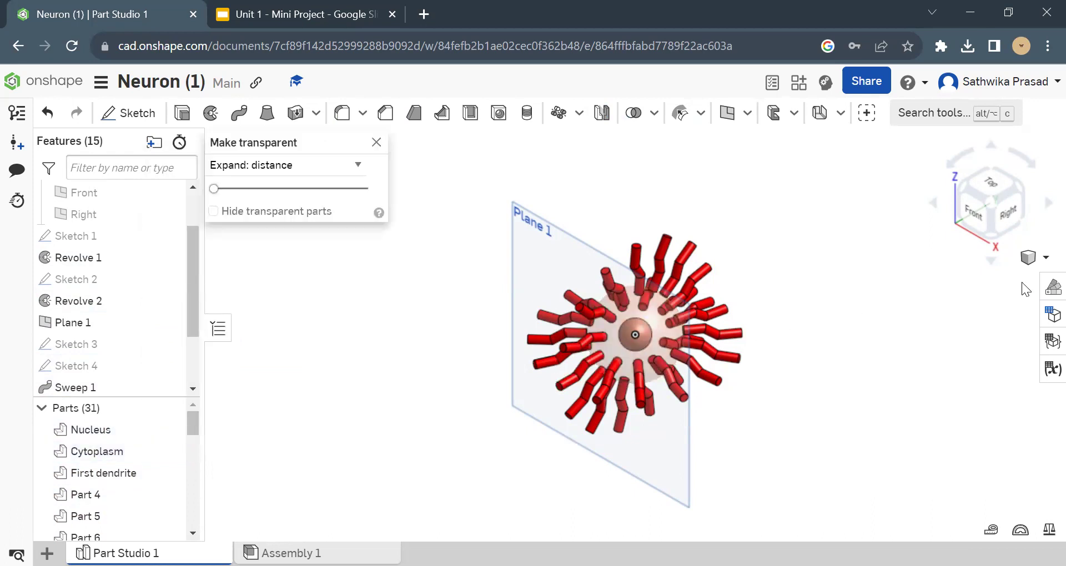
Hide the planes in the model view
left_click(1027, 258)
key("p")
key("p")
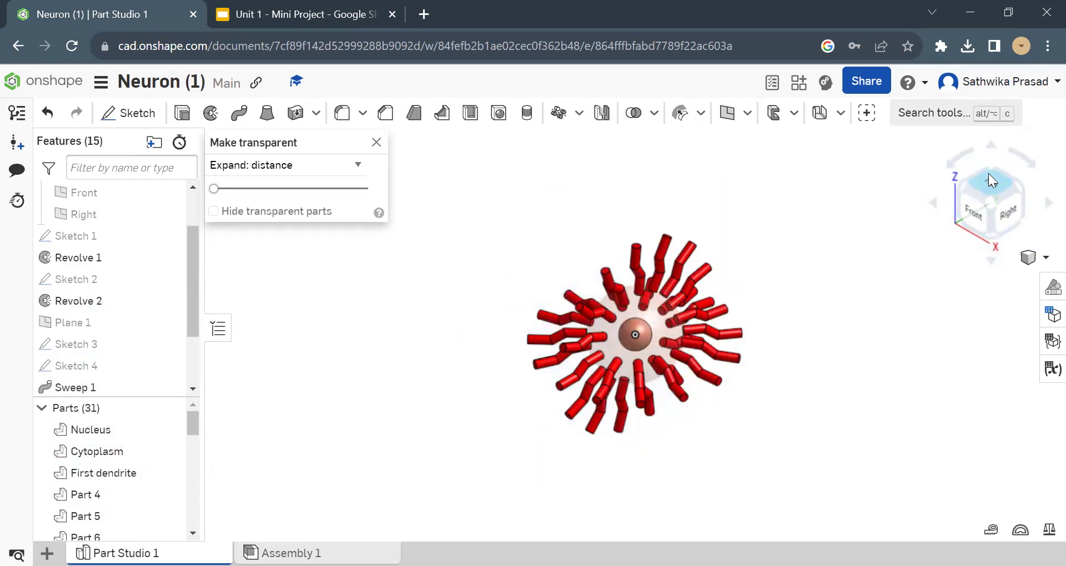
Examine the coloured neuron with its transparent cytoplasm from several rotated views, ending in the isometric view
left_click(1041, 204)
left_click(1041, 203)
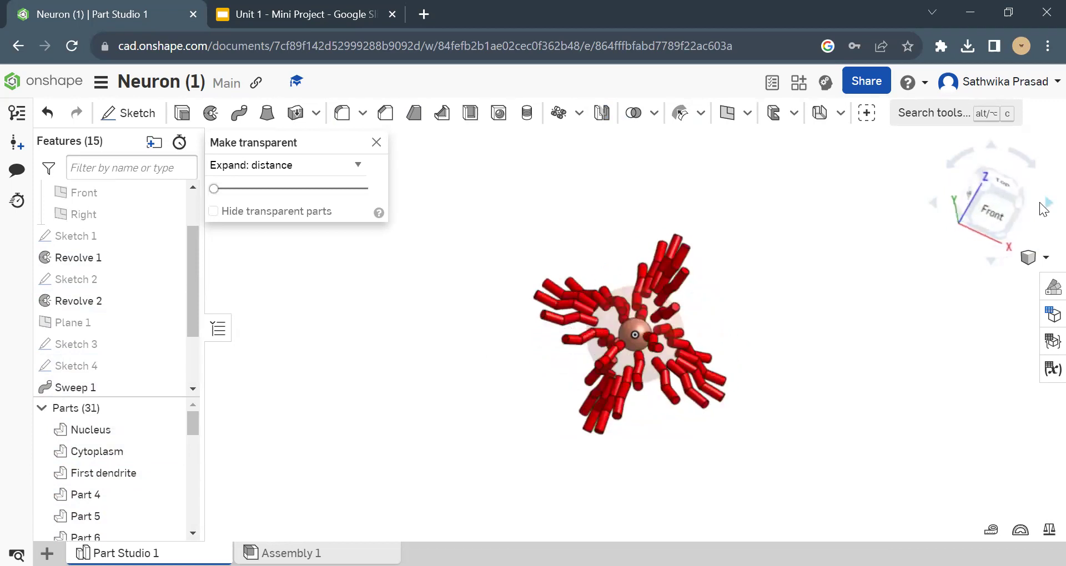
left_click_drag(1042, 203, 1006, 242)
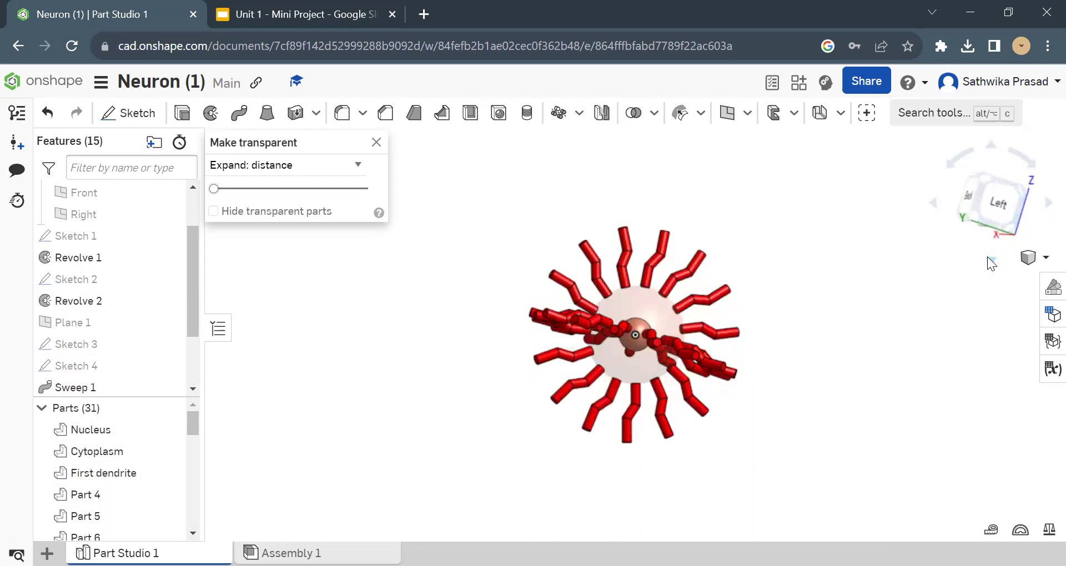
left_click(989, 258)
left_click(991, 258)
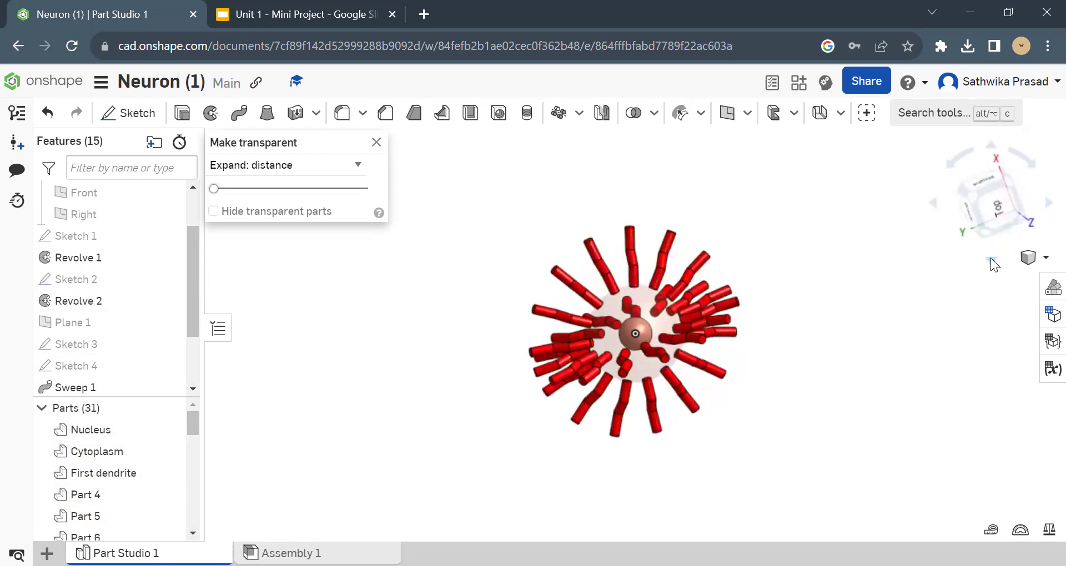
right_click(997, 283)
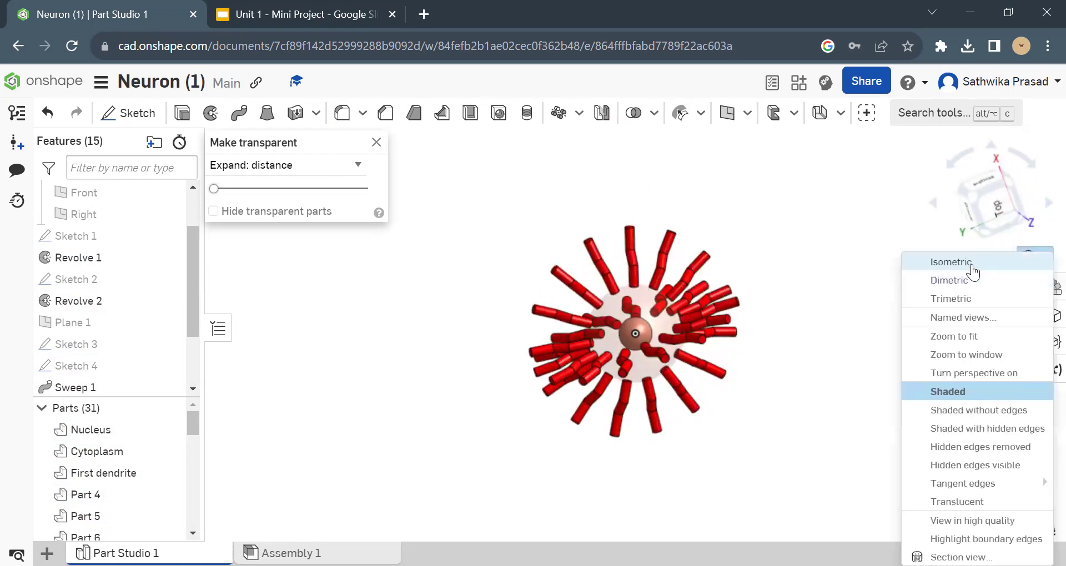
left_click(972, 263)
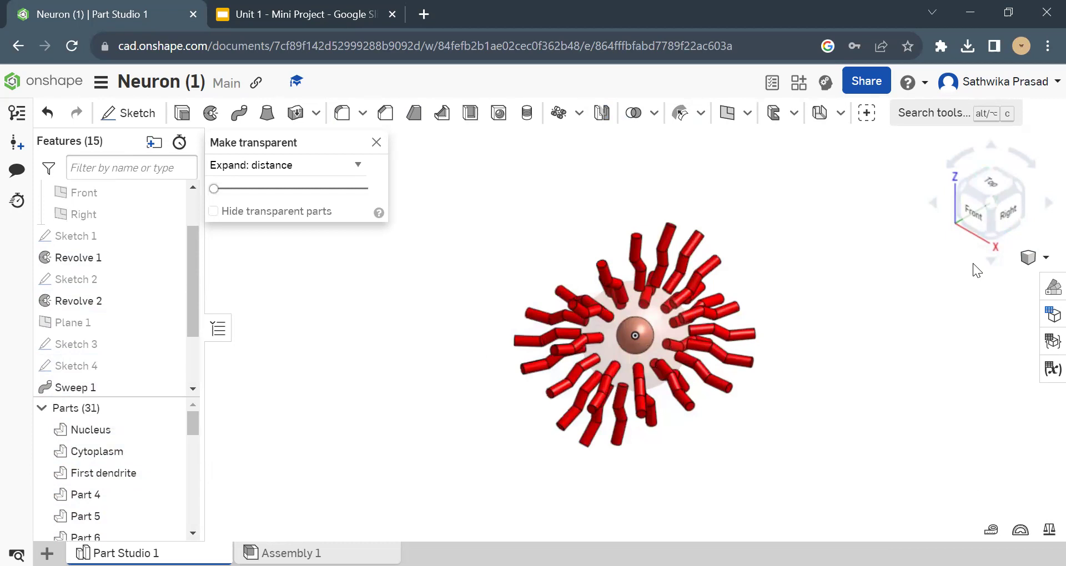